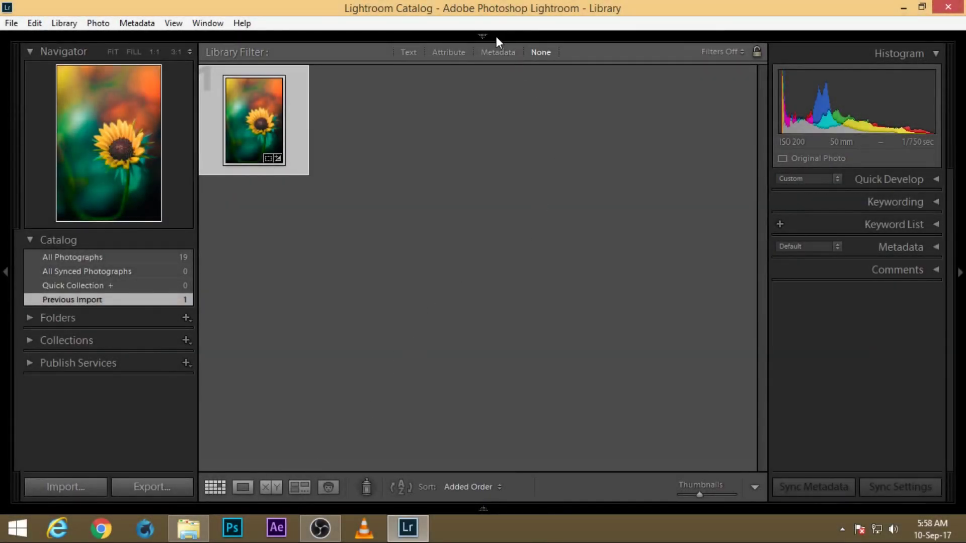
Switch the Catalog panel to All Photographs to show all 19 photos, with nothing selected
{"action": "mouse_move", "coordinate": [496, 37]}
{"action": "left_click", "coordinate": [530, 227]}
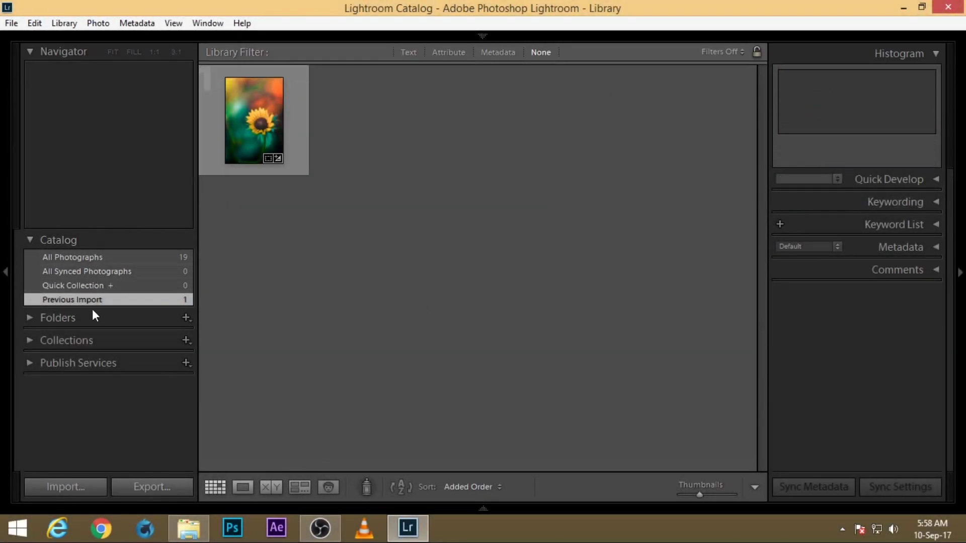
{"action": "left_click", "coordinate": [101, 271]}
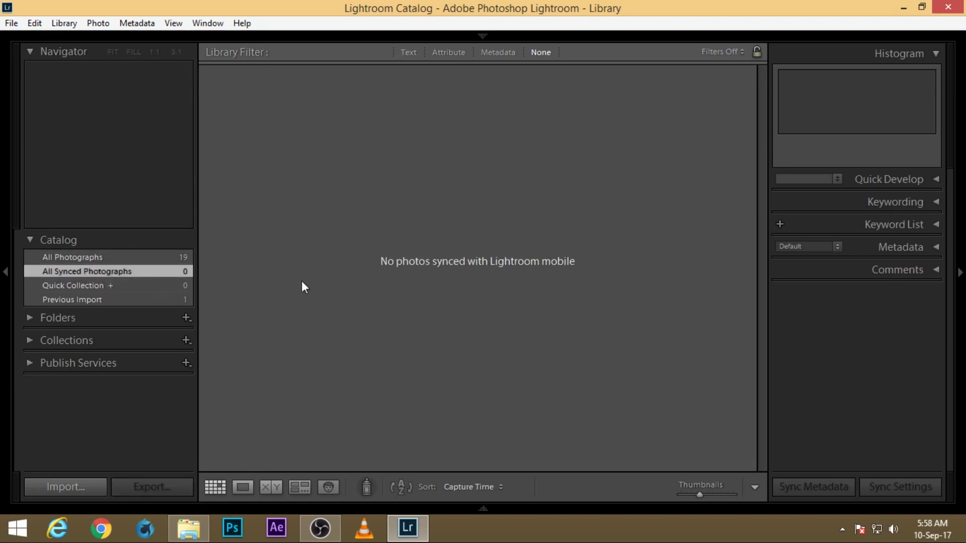
{"action": "left_click", "coordinate": [144, 257]}
{"action": "mouse_move", "coordinate": [492, 37]}
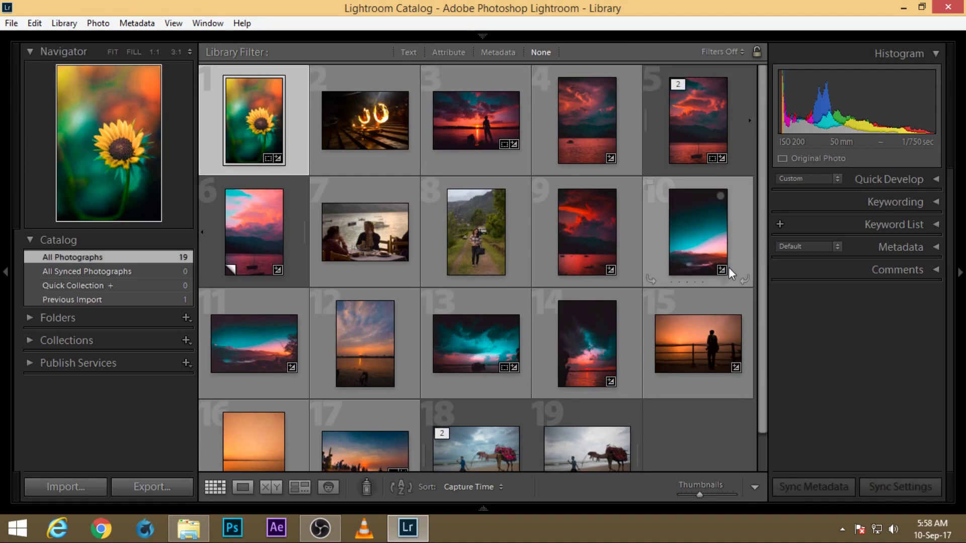
{"action": "left_click", "coordinate": [720, 445]}
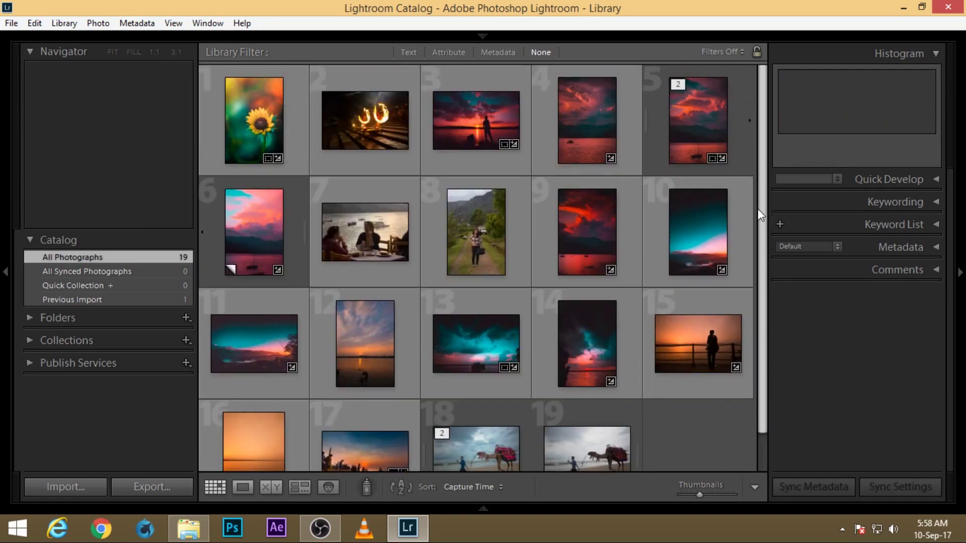
Select IMG_5556 and IMG_5557 in 100CANON and drag them into Lightroom's Import dialog
{"action": "left_click", "coordinate": [189, 528]}
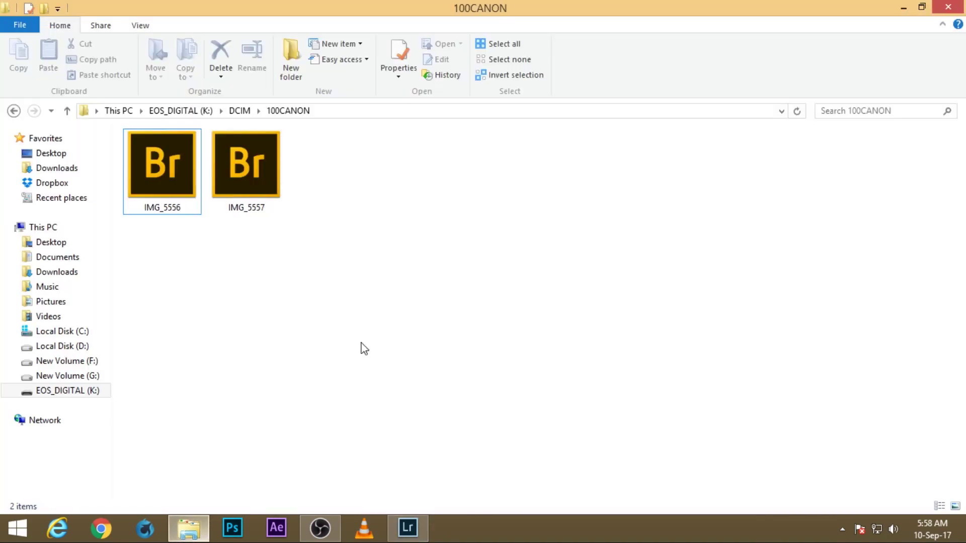
{"action": "key", "text": "ctrl+a"}
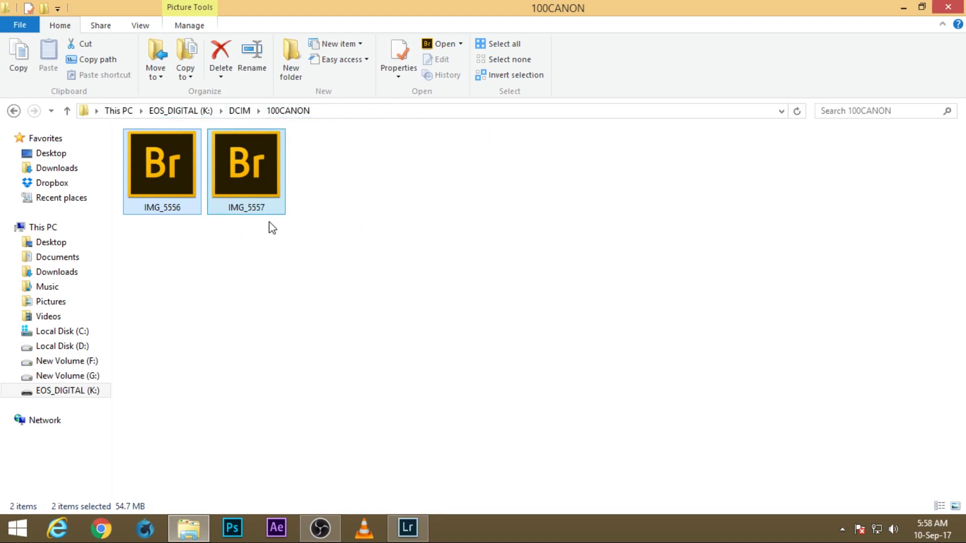
{"action": "left_click_drag", "start_coordinate": [237, 173], "coordinate": [696, 413]}
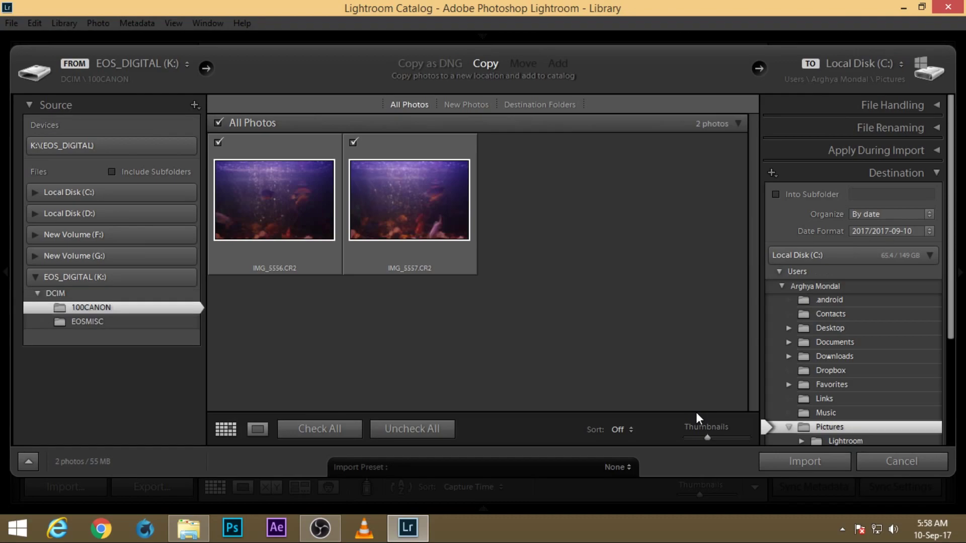
Import both CR2 photos and find them at the end of the 21-photo All Photographs grid
{"action": "left_click", "coordinate": [811, 459]}
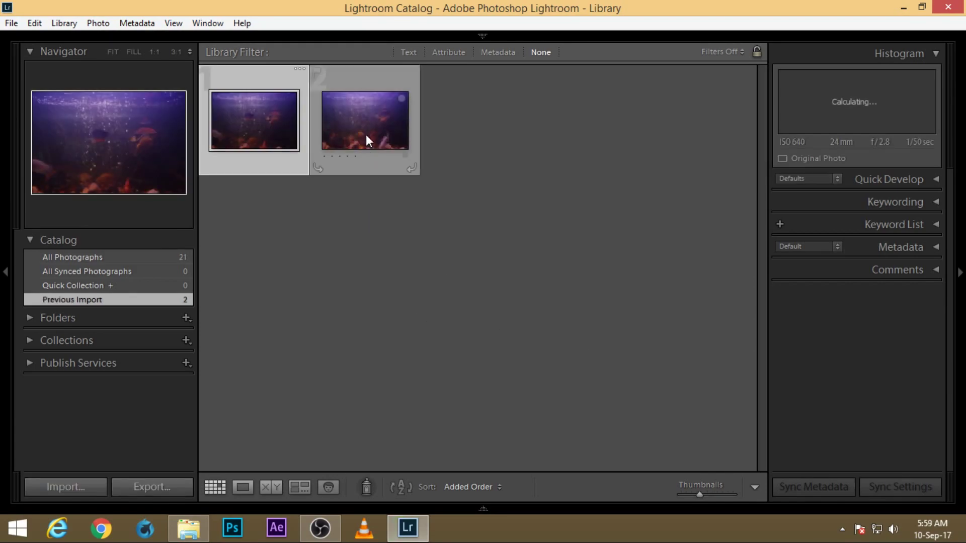
{"action": "left_click", "coordinate": [88, 257]}
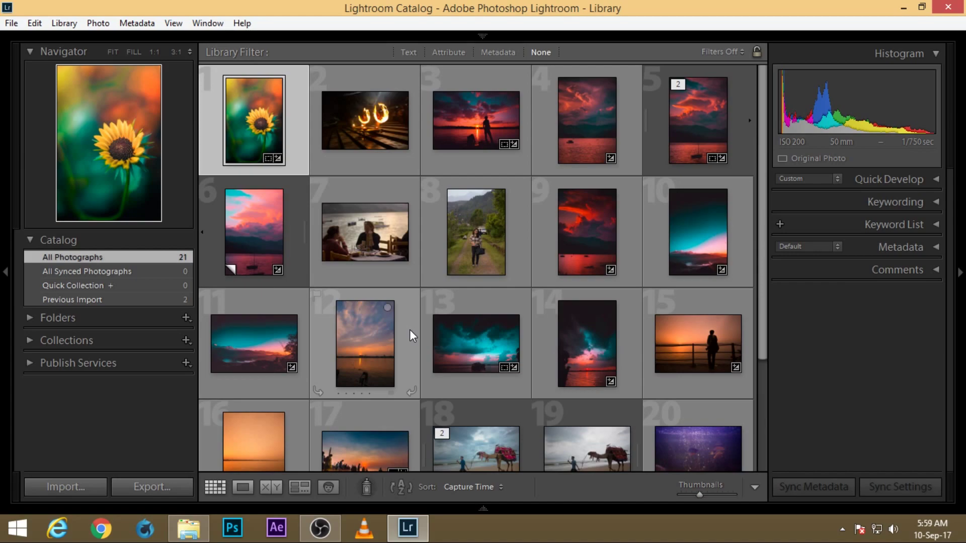
{"action": "scroll", "coordinate": [410, 330], "scroll_direction": "down", "scroll_amount": 2}
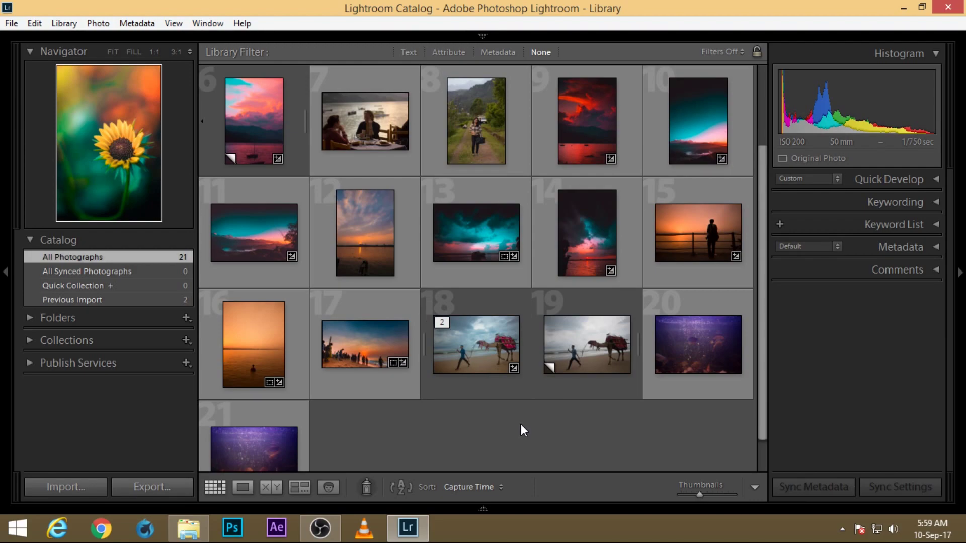
{"action": "left_click", "coordinate": [663, 401]}
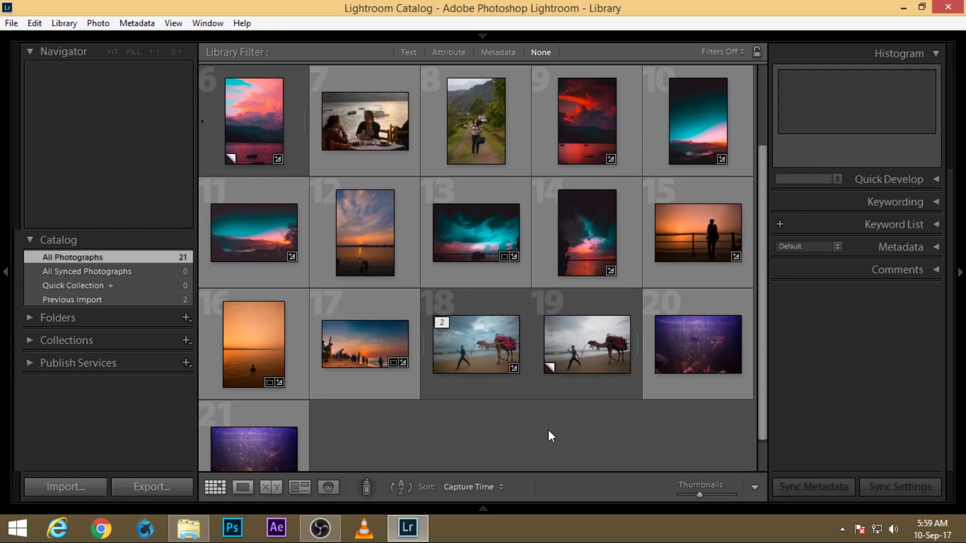
Open thumbnail 15, the sunset silhouette, in Develop with the module bar hidden, and reset its settings
{"action": "left_click", "coordinate": [702, 234]}
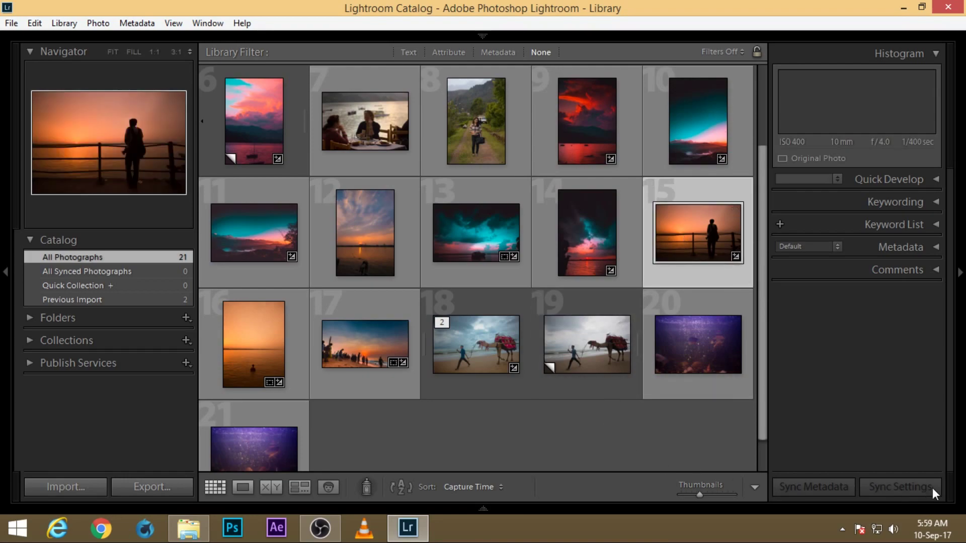
{"action": "double_click", "coordinate": [705, 235]}
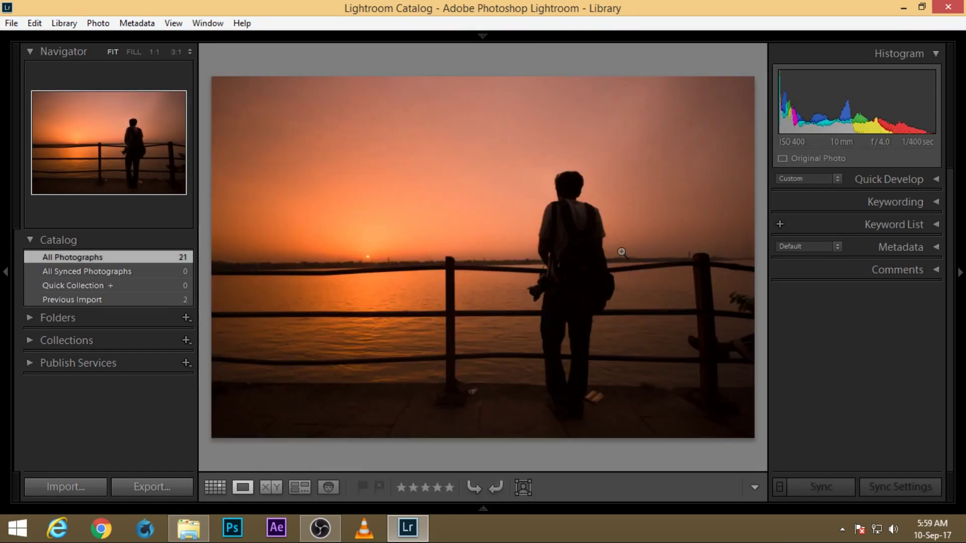
{"action": "mouse_move", "coordinate": [483, 33]}
{"action": "left_click", "coordinate": [653, 61]}
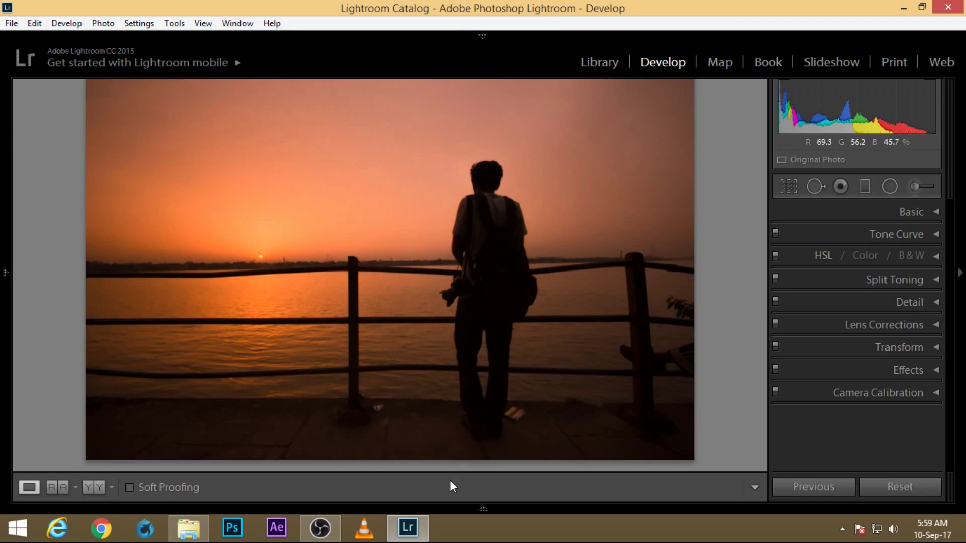
{"action": "key", "text": "F5"}
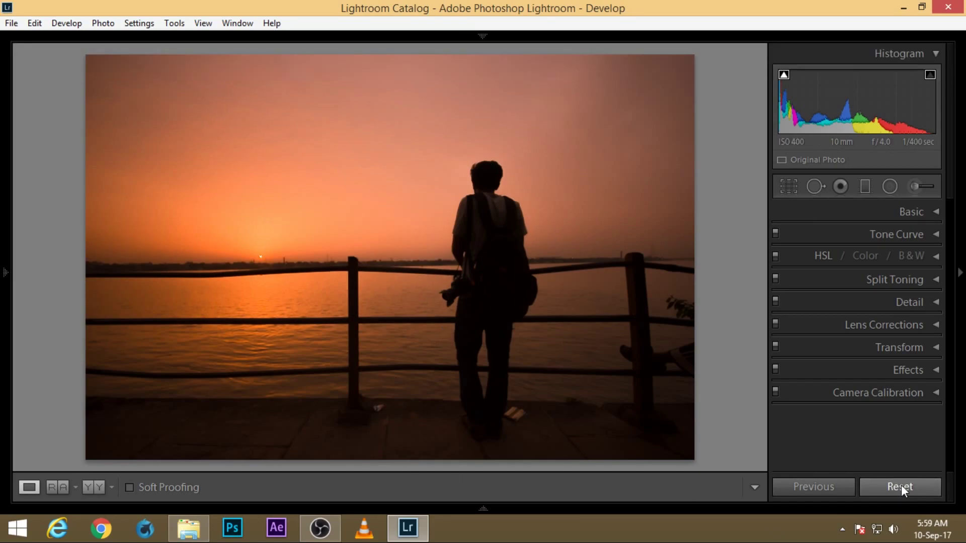
{"action": "left_click", "coordinate": [901, 486]}
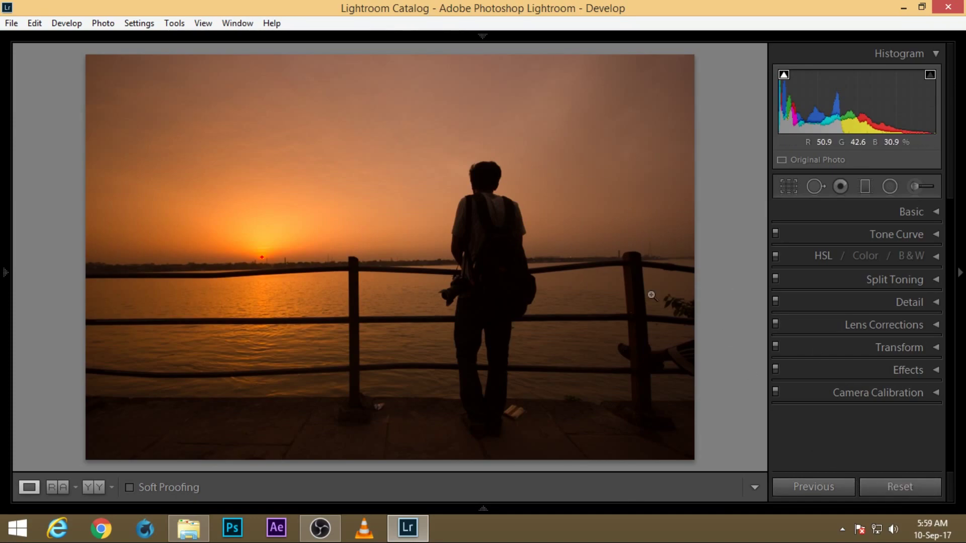
{"action": "left_click", "coordinate": [926, 211]}
{"action": "left_click", "coordinate": [926, 210]}
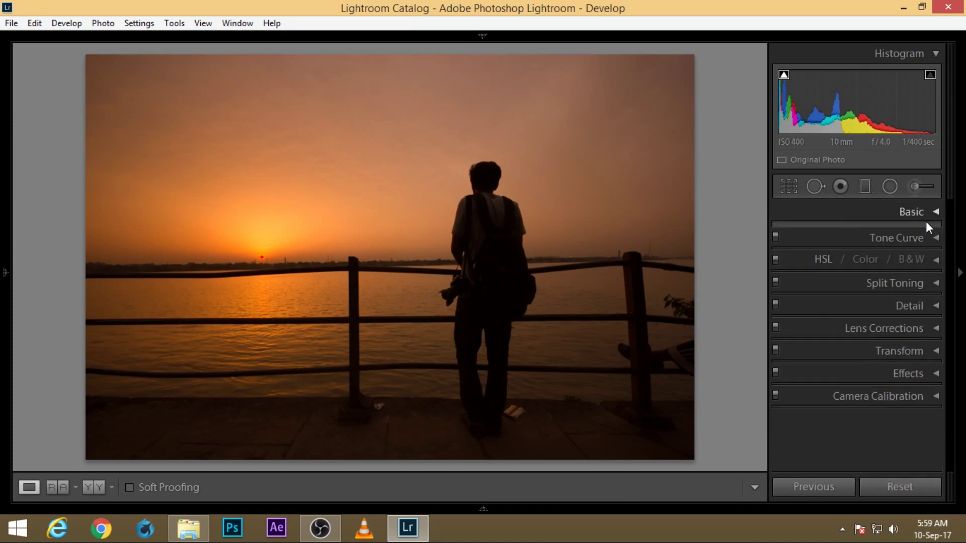
{"action": "left_click", "coordinate": [865, 187]}
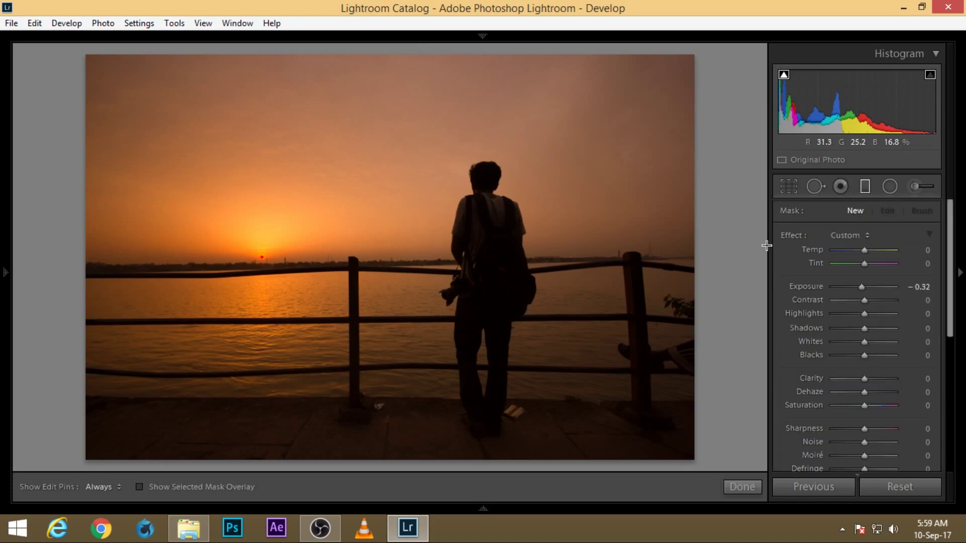
{"action": "left_click", "coordinate": [866, 187]}
{"action": "left_click", "coordinate": [932, 232]}
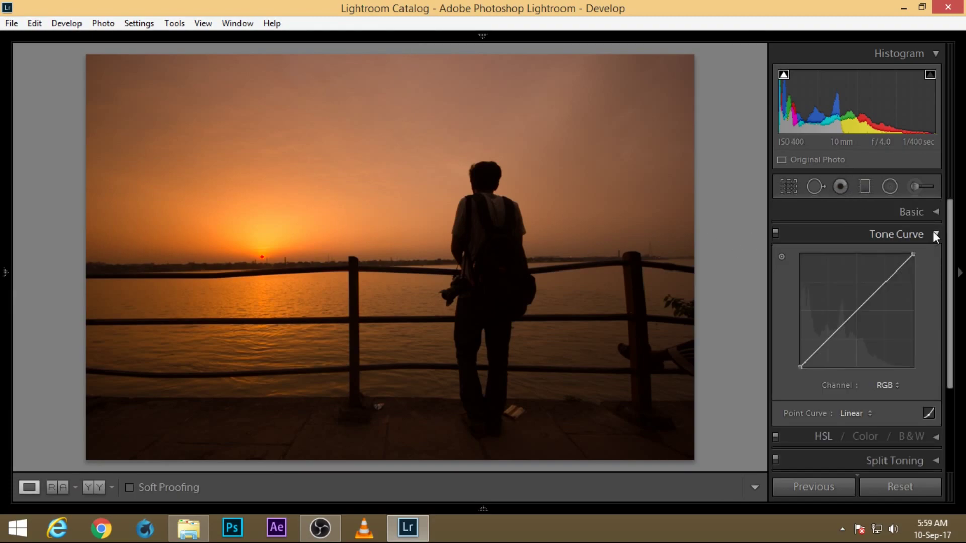
{"action": "left_click", "coordinate": [933, 232]}
{"action": "left_click", "coordinate": [931, 278]}
{"action": "left_click", "coordinate": [931, 277]}
{"action": "left_click", "coordinate": [937, 255]}
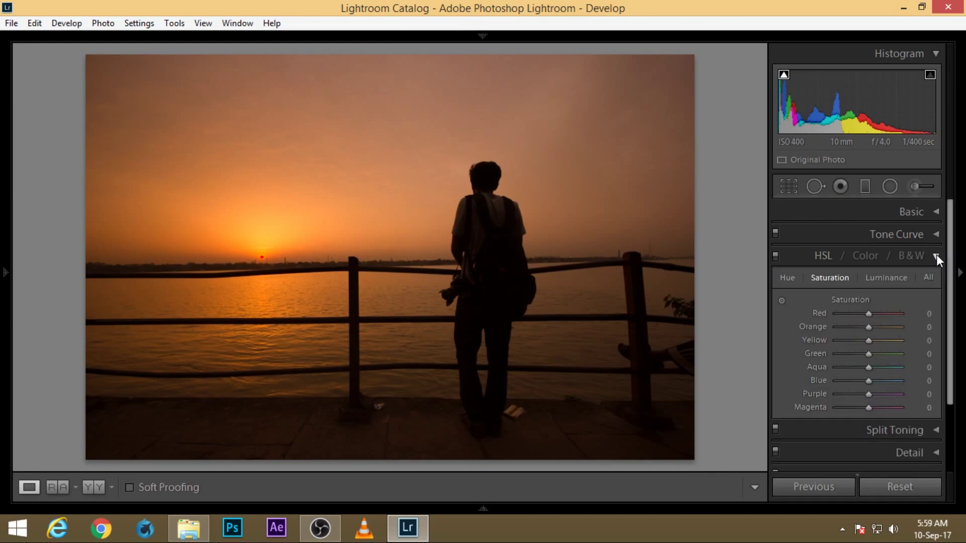
{"action": "left_click", "coordinate": [936, 256]}
{"action": "left_click", "coordinate": [932, 322]}
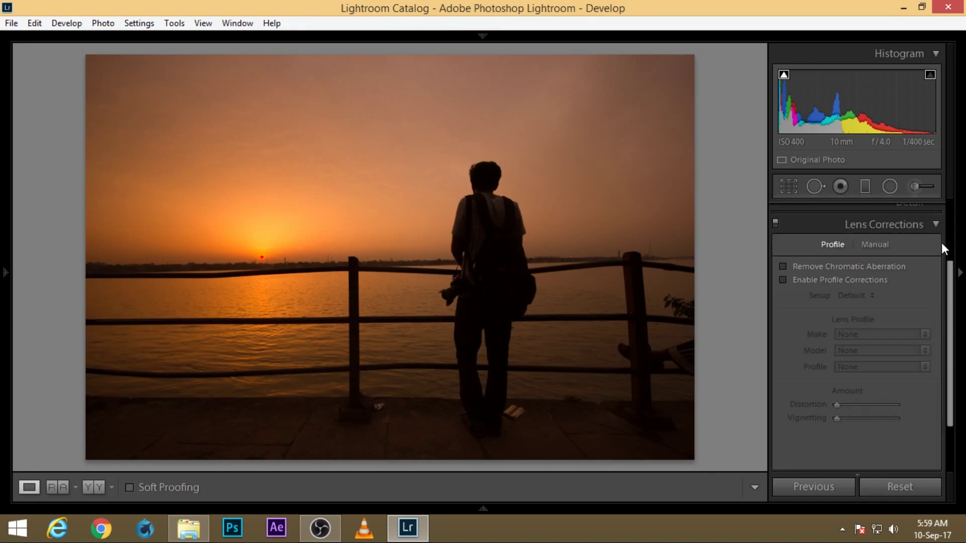
{"action": "left_click", "coordinate": [939, 225]}
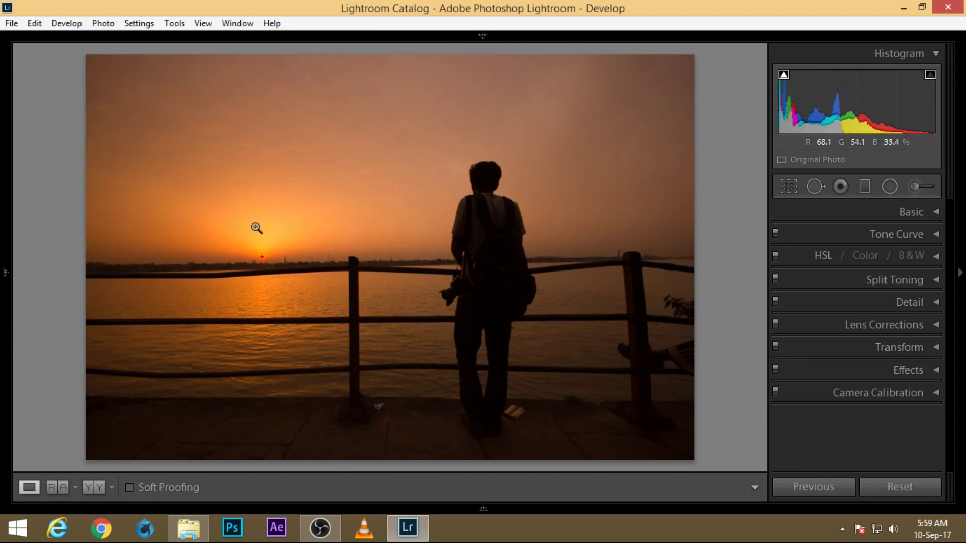
{"action": "left_click_drag", "start_coordinate": [261, 269], "coordinate": [246, 270]}
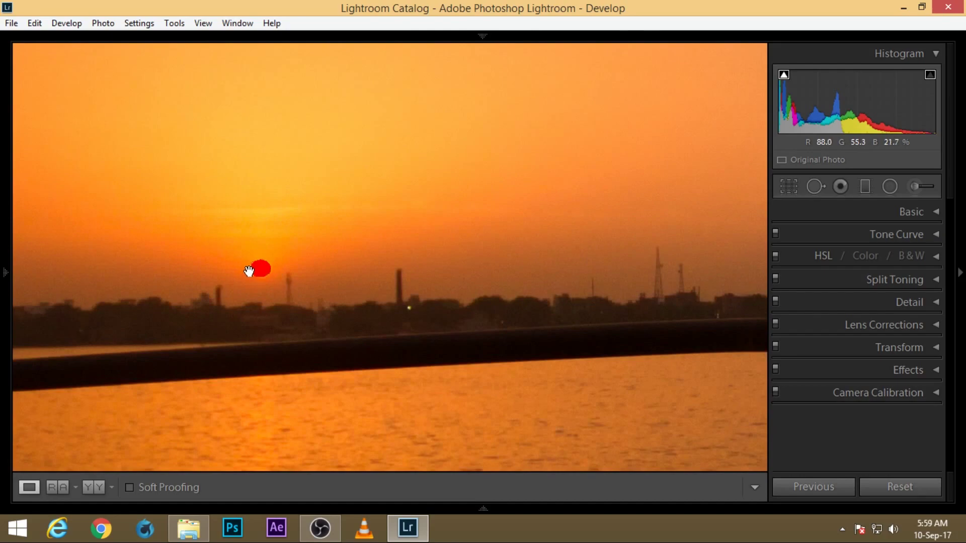
{"action": "left_click", "coordinate": [784, 76]}
{"action": "left_click", "coordinate": [930, 77]}
{"action": "left_click", "coordinate": [931, 76]}
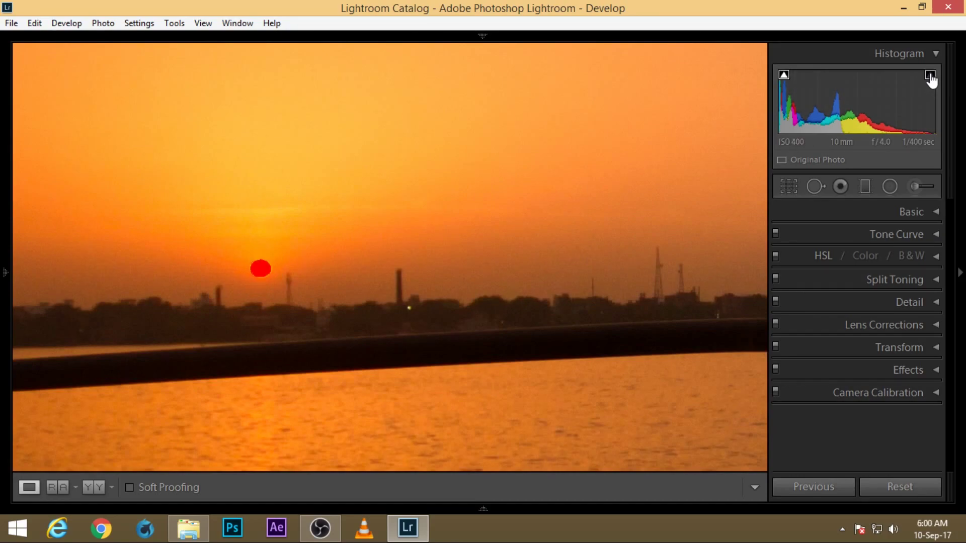
{"action": "left_click", "coordinate": [930, 76]}
{"action": "left_click", "coordinate": [930, 76]}
{"action": "left_click", "coordinate": [452, 227]}
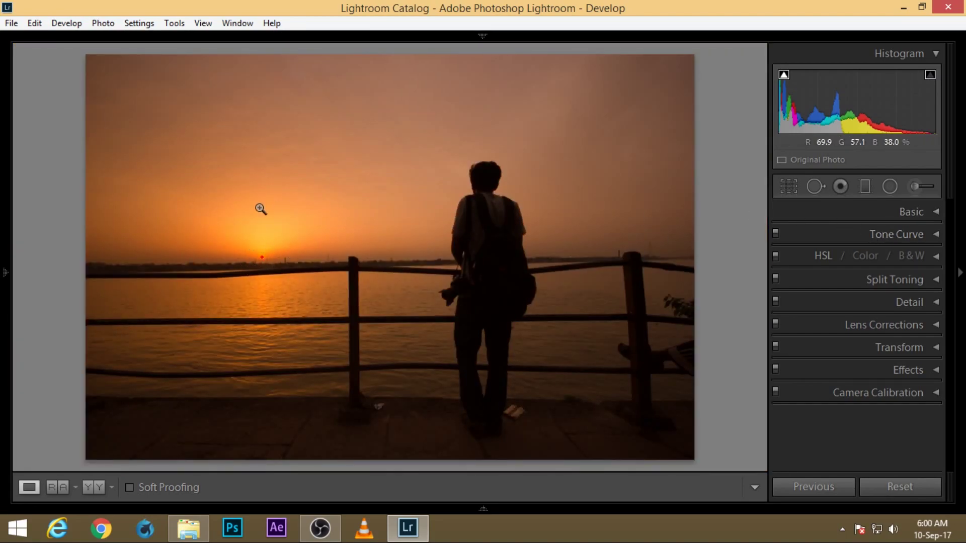
Step Exposure down with the arrow keys to -1.50, darkening the image and taming the clipped sun
{"action": "left_click", "coordinate": [925, 210]}
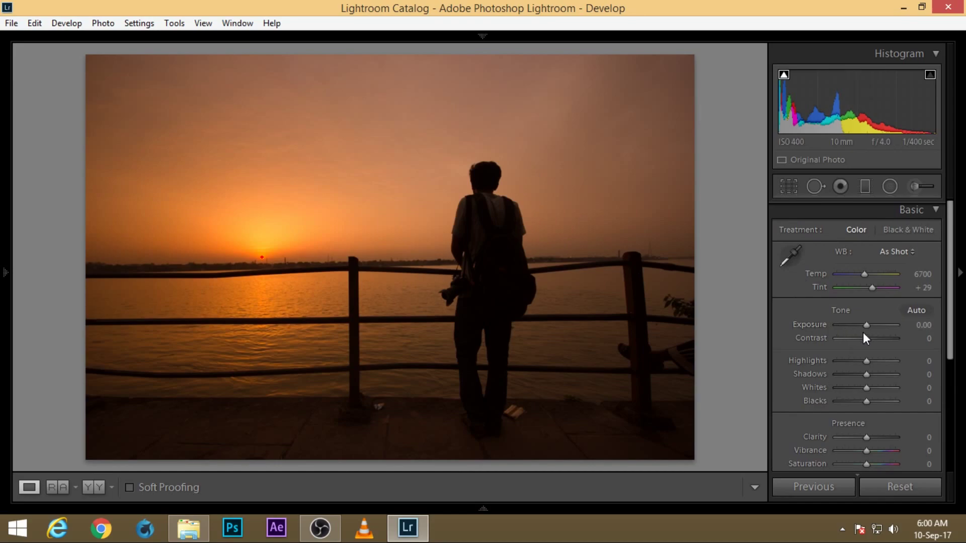
{"action": "key", "text": "Down"}
{"action": "key", "text": "Down"}
{"action": "key", "text": "Down"}
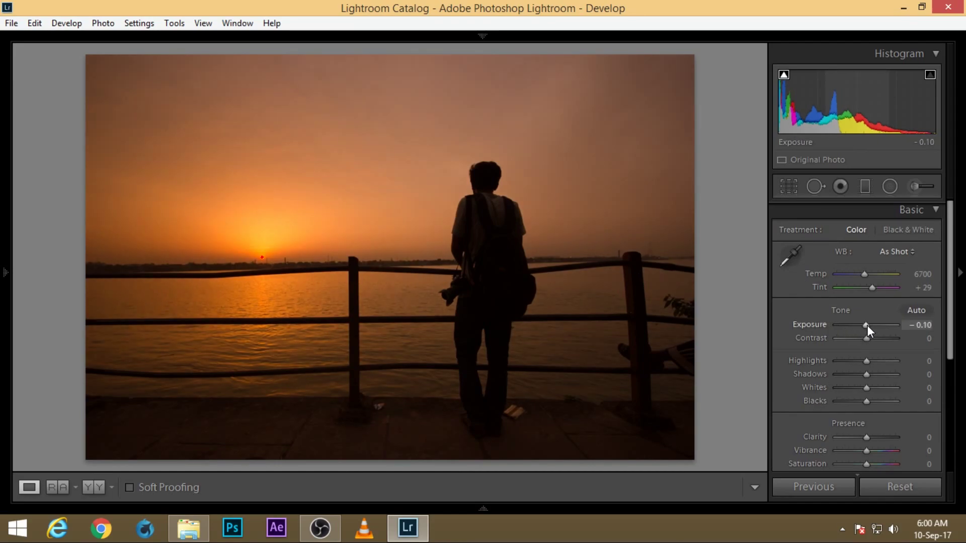
{"action": "key", "text": "Up"}
{"action": "key", "text": "Down"}
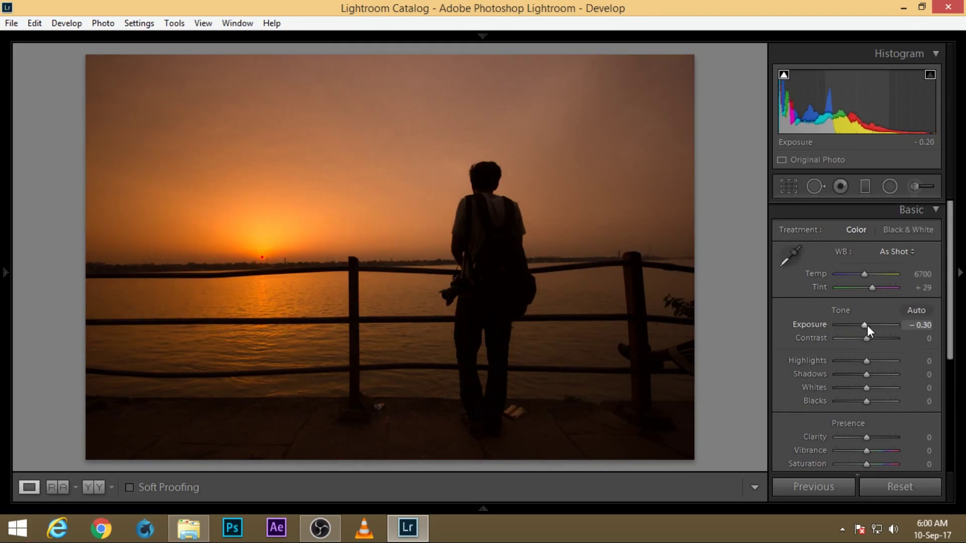
{"action": "key", "text": "Down"}
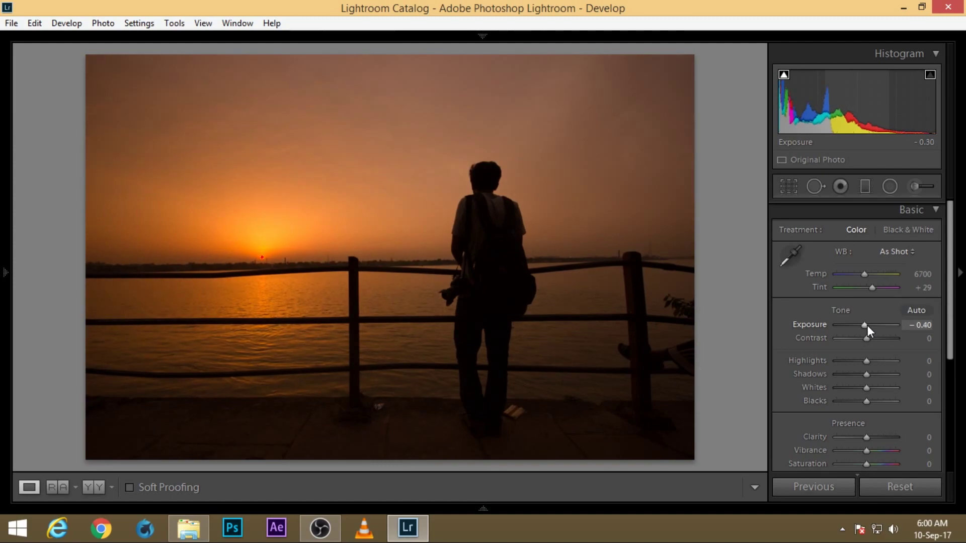
{"action": "key", "text": "Down"}
{"action": "key", "text": "Down"}
{"action": "key", "text": "Down"}
{"action": "key", "text": "Down"}
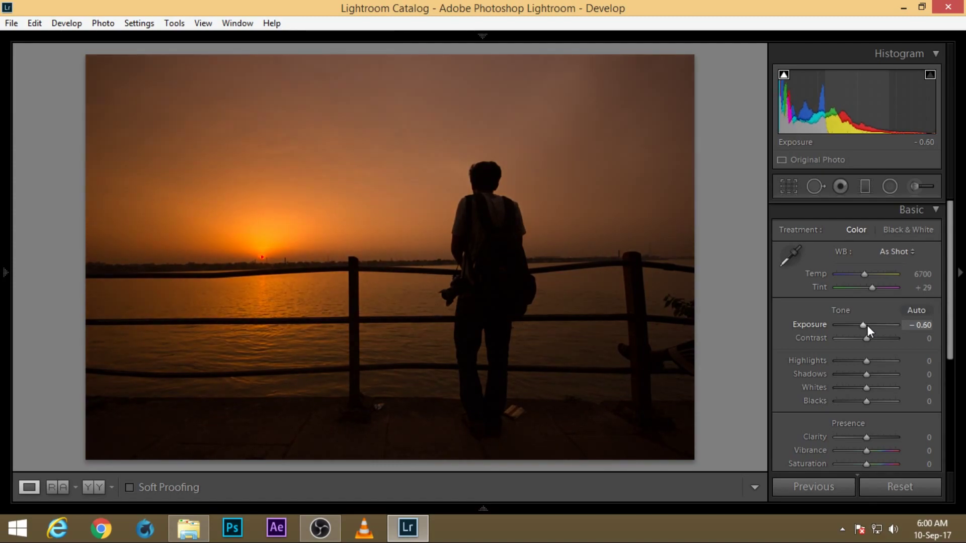
{"action": "key", "text": "Up"}
{"action": "key", "text": "Up"}
{"action": "key", "text": "Up"}
{"action": "key", "text": "Down"}
{"action": "key", "text": "Down"}
{"action": "key", "text": "Down"}
{"action": "key", "text": "Down"}
{"action": "key", "text": "Down"}
{"action": "key", "text": "Down"}
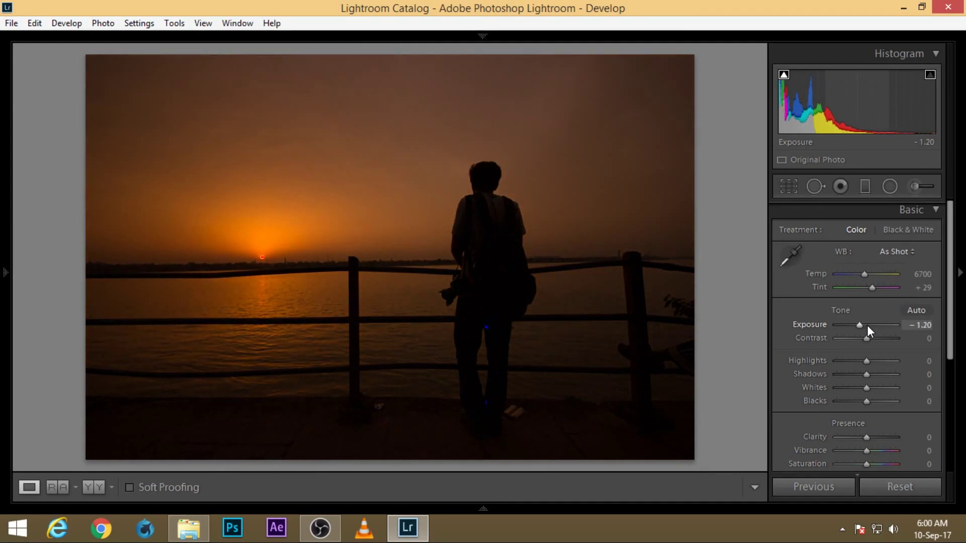
{"action": "key", "text": "Down"}
{"action": "key", "text": "Down"}
{"action": "key", "text": "Down"}
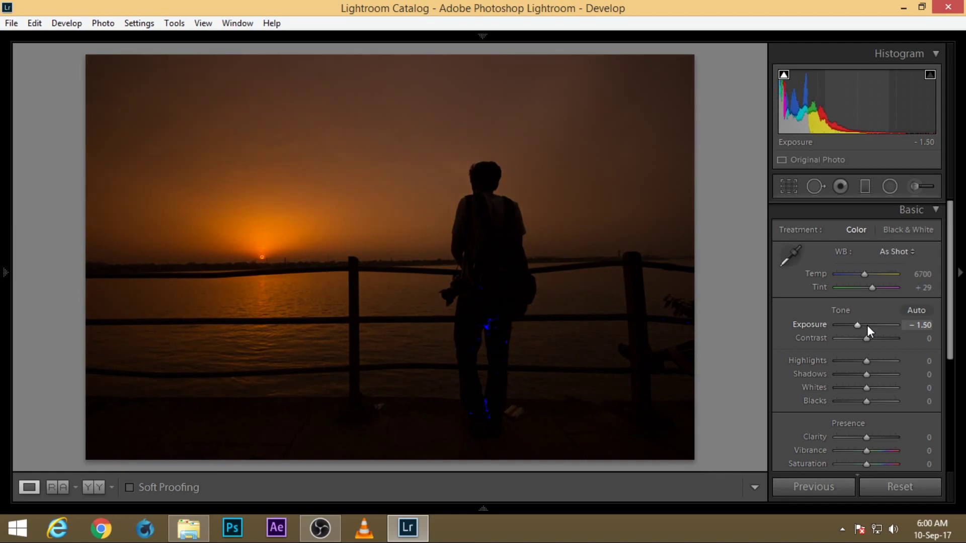
{"action": "key", "text": "Down"}
{"action": "key", "text": "Down"}
{"action": "key", "text": "Down"}
{"action": "key", "text": "Down"}
{"action": "key", "text": "Down"}
{"action": "key", "text": "Down"}
{"action": "key", "text": "Down"}
{"action": "key", "text": "Down"}
{"action": "key", "text": "Down"}
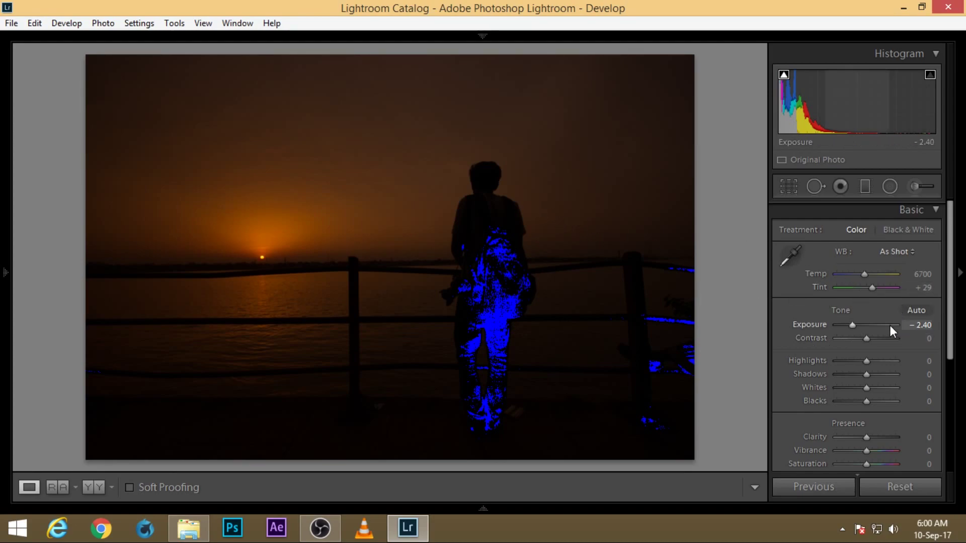
Reset Exposure to 0.00, then try Highlights at -100 and return it to 0
{"action": "double_click", "coordinate": [853, 327]}
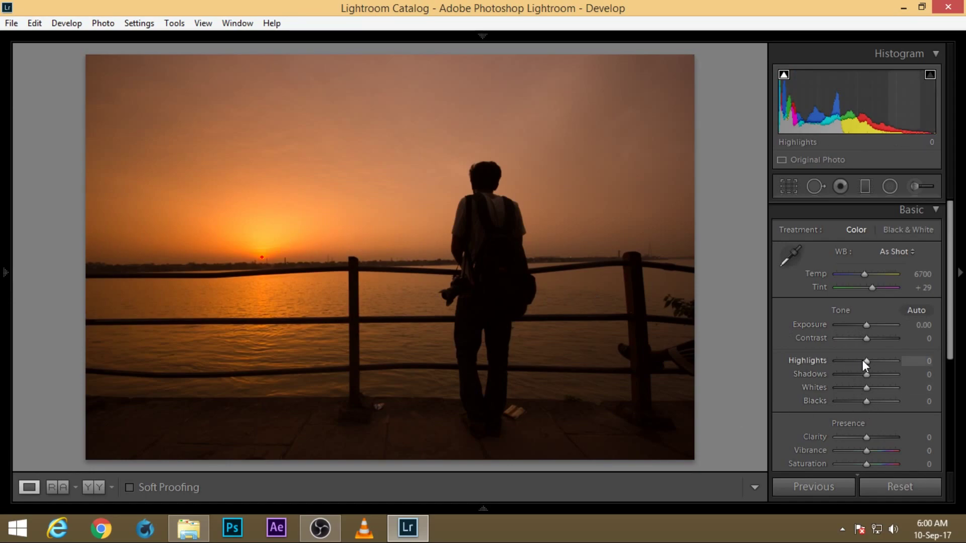
{"action": "left_click_drag", "start_coordinate": [868, 361], "coordinate": [817, 361]}
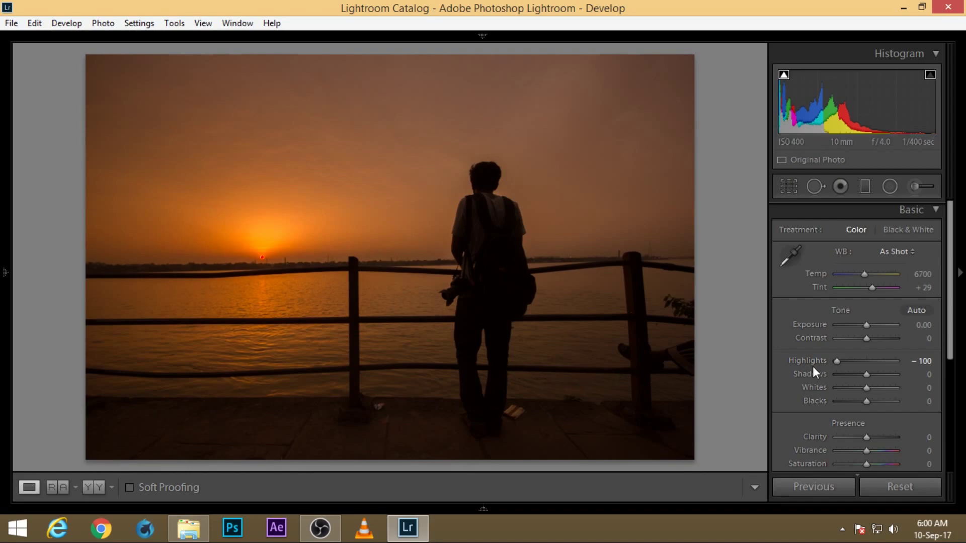
{"action": "double_click", "coordinate": [839, 361]}
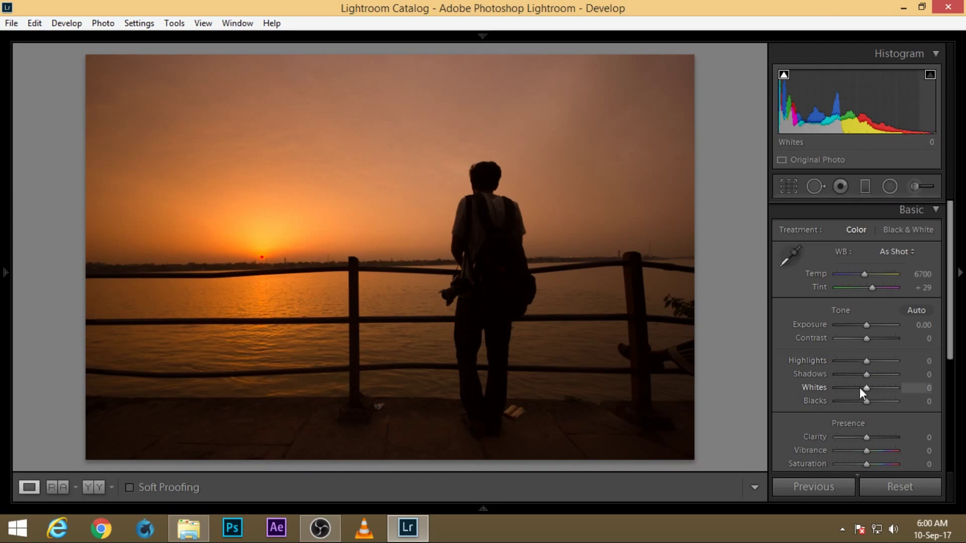
Auto-set Whites to -87 and Blacks to -4, checking the sun at full size
{"action": "key", "text": "shift"}
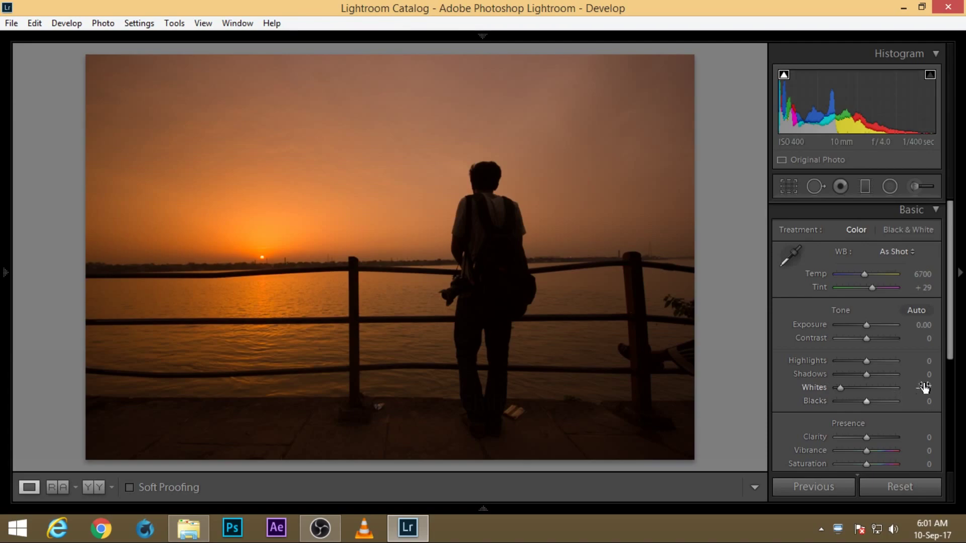
{"action": "left_click", "coordinate": [261, 259]}
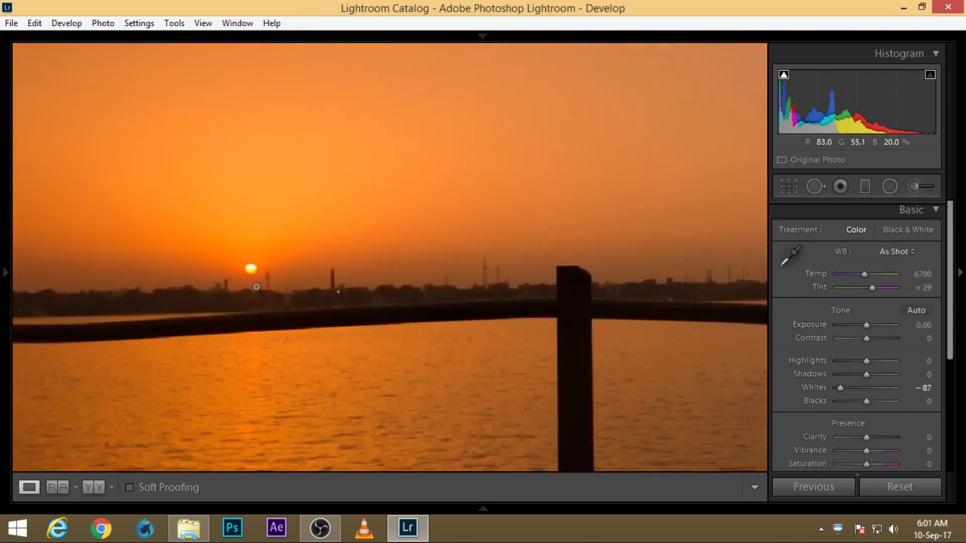
{"action": "left_click", "coordinate": [257, 287]}
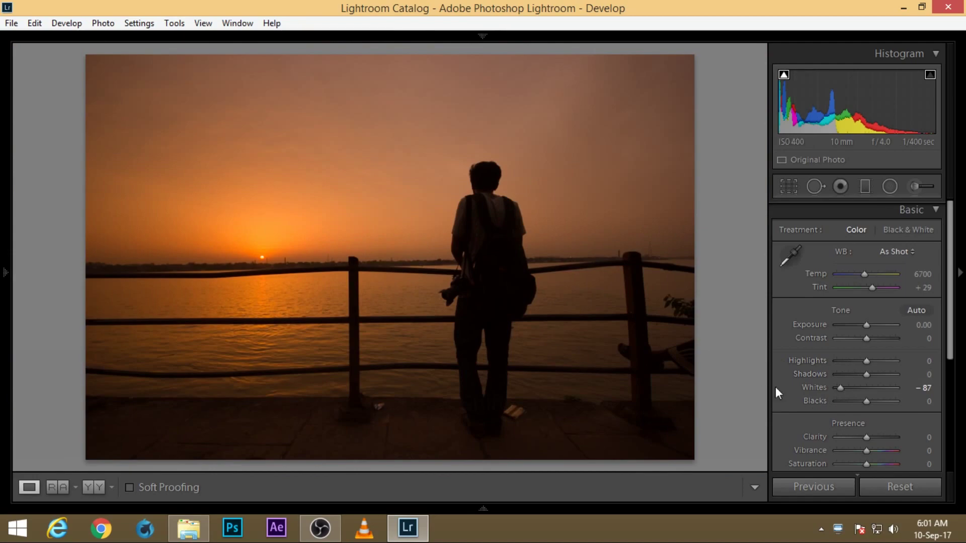
{"action": "key", "text": "shift"}
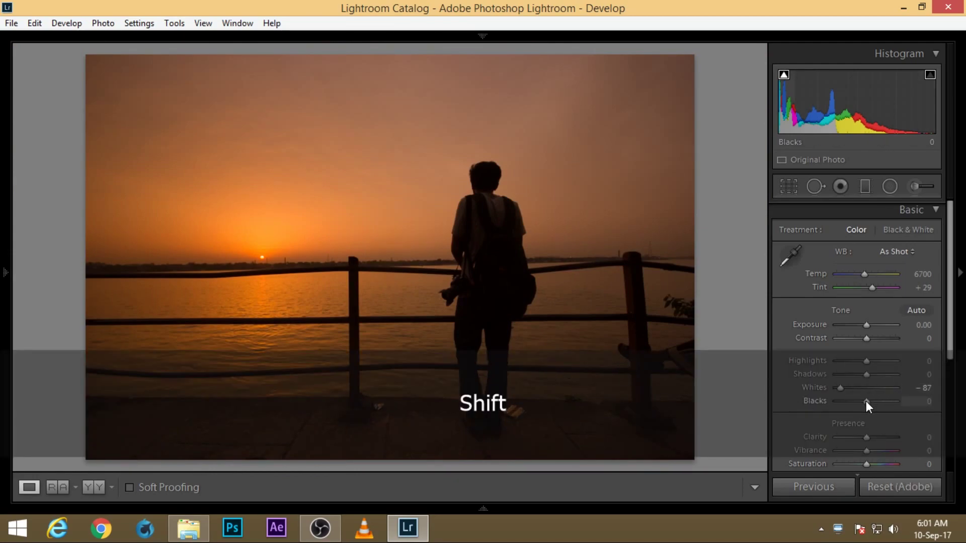
{"action": "double_click", "coordinate": [864, 401], "text": "shift"}
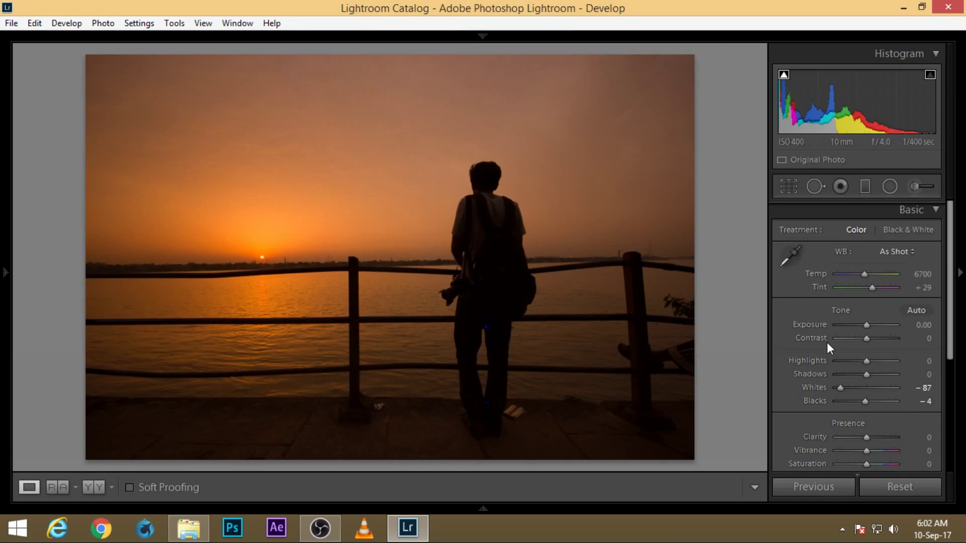
Drag Temp to 7833 and nudge Tint up to +44 for a warm Custom white balance
{"action": "left_click_drag", "start_coordinate": [863, 272], "coordinate": [869, 273]}
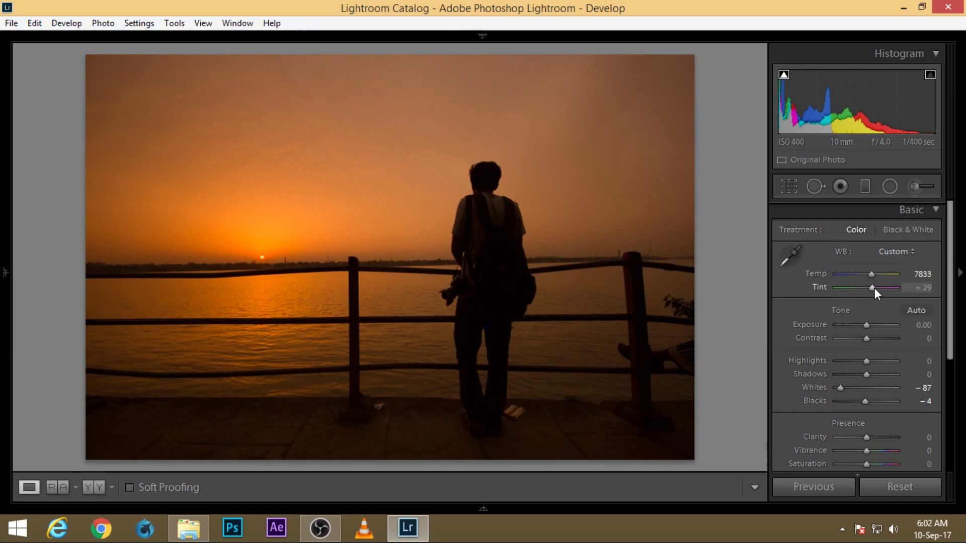
{"action": "key", "text": "Up"}
{"action": "key", "text": "Up"}
{"action": "key", "text": "Up"}
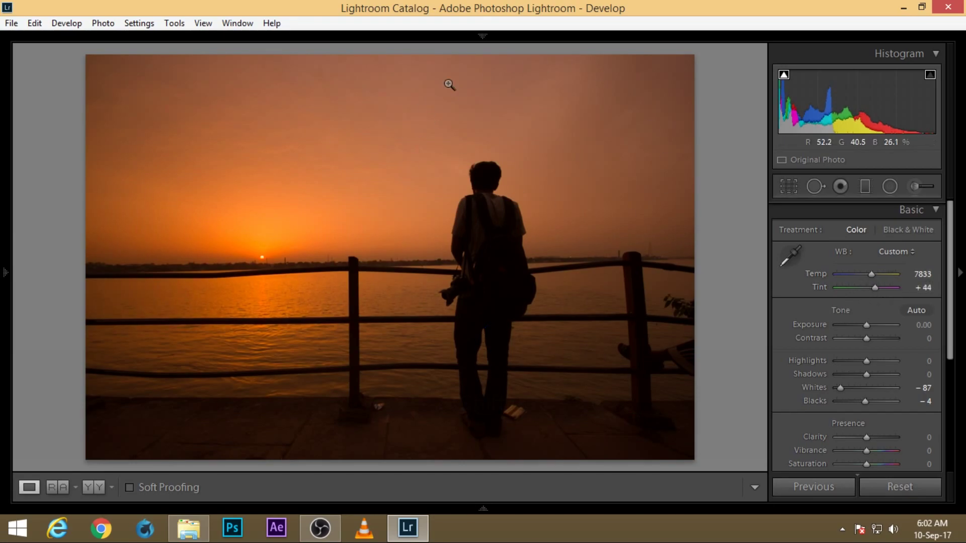
Set Clarity to -12, Vibrance to +69 and Saturation to -17 in Presence, then collapse Basic
{"action": "left_click", "coordinate": [931, 210]}
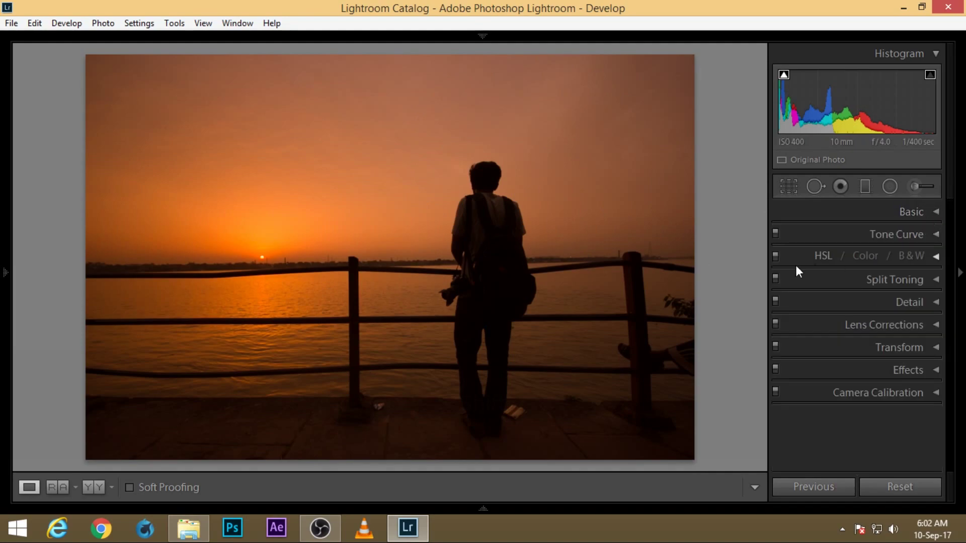
{"action": "left_click", "coordinate": [934, 209]}
{"action": "scroll", "coordinate": [904, 384], "scroll_direction": "down", "scroll_amount": 1}
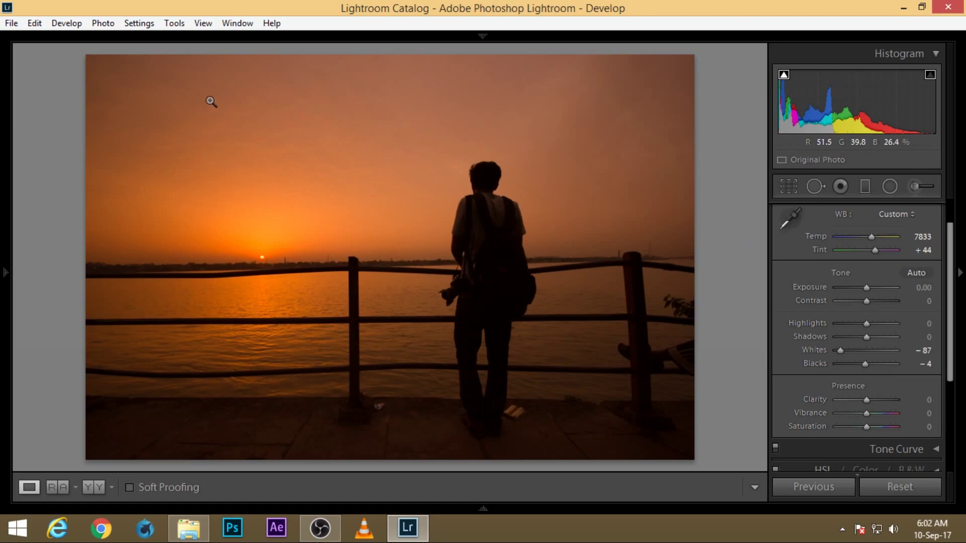
{"action": "scroll", "coordinate": [822, 363], "scroll_direction": "up", "scroll_amount": 1}
{"action": "scroll", "coordinate": [907, 211], "scroll_direction": "down", "scroll_amount": 2}
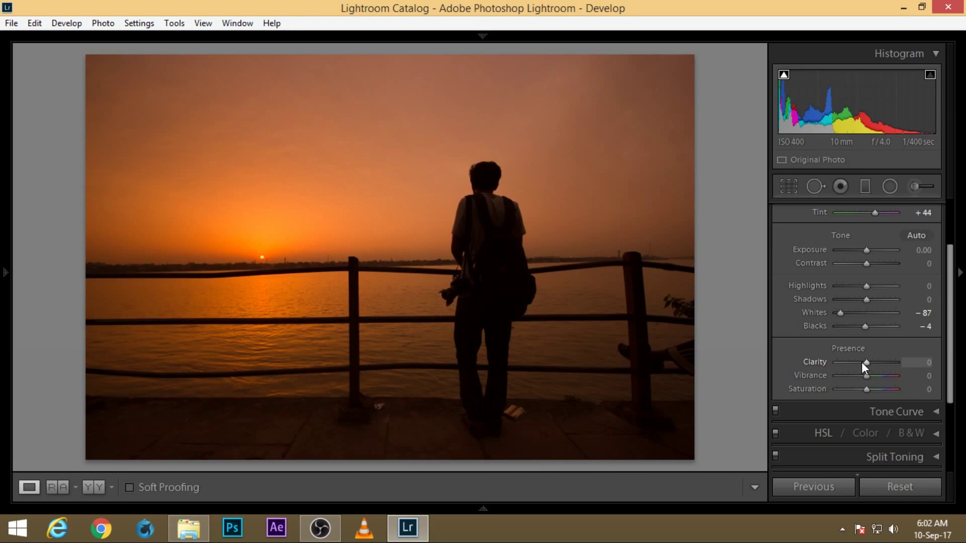
{"action": "left_click_drag", "start_coordinate": [865, 363], "coordinate": [861, 363]}
{"action": "left_click", "coordinate": [887, 375]}
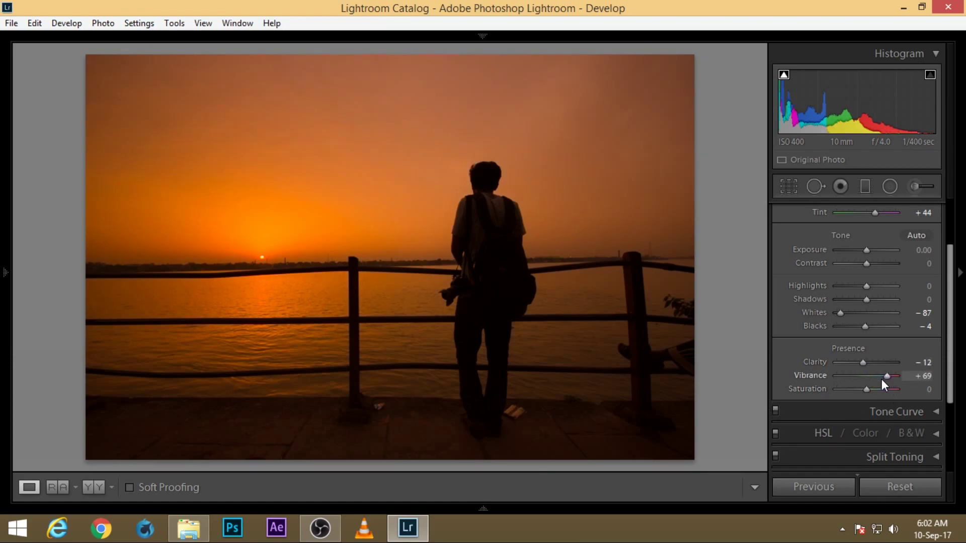
{"action": "left_click", "coordinate": [850, 388]}
{"action": "left_click_drag", "start_coordinate": [850, 388], "coordinate": [860, 389]}
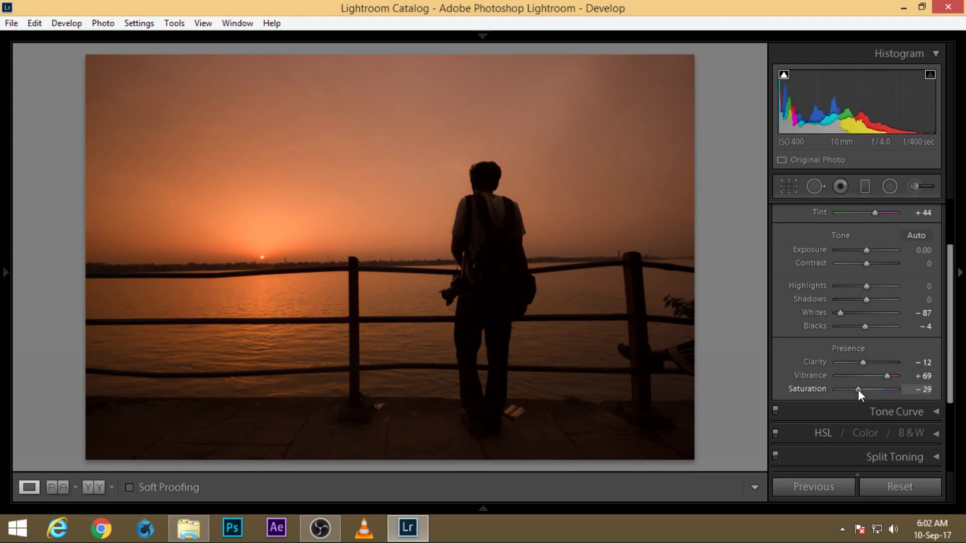
{"action": "left_click_drag", "start_coordinate": [859, 388], "coordinate": [861, 388]}
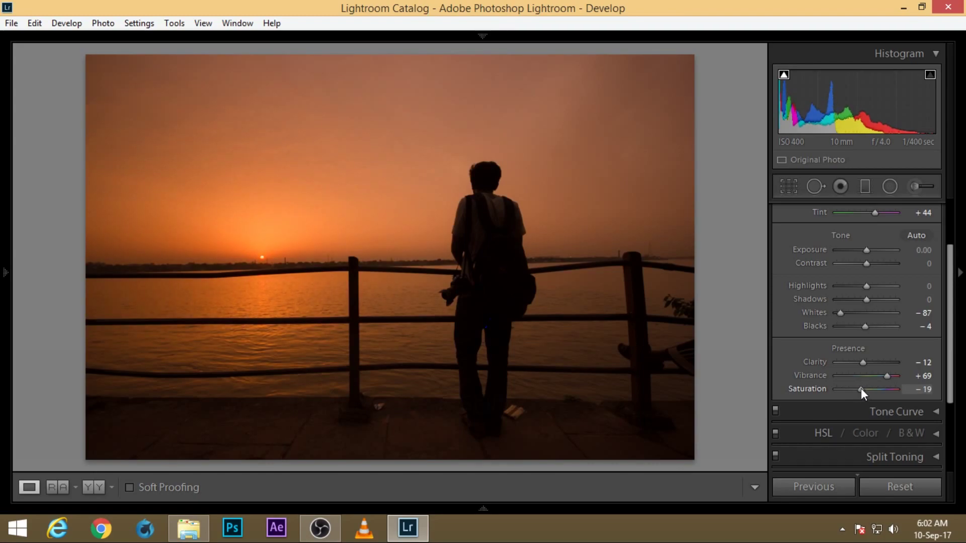
{"action": "scroll", "coordinate": [899, 304], "scroll_direction": "up", "scroll_amount": 5}
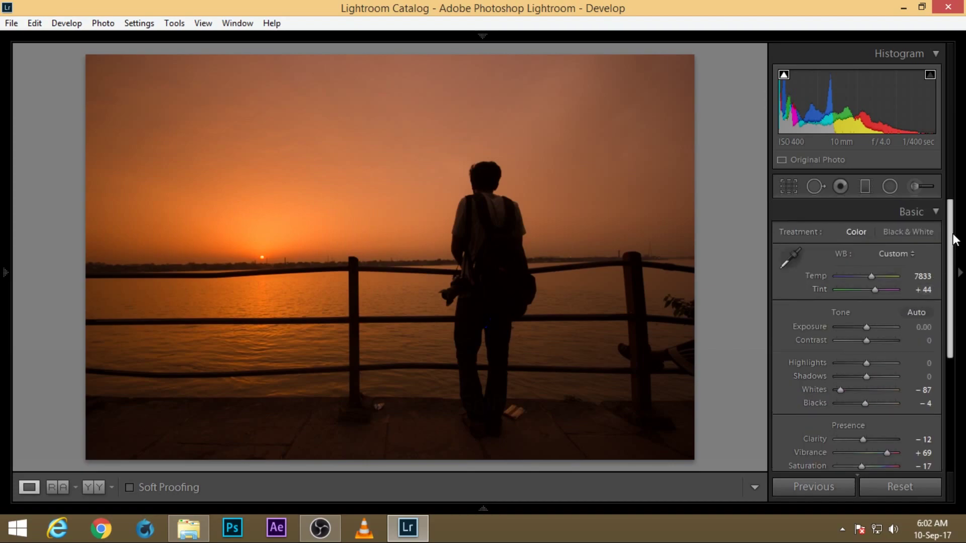
{"action": "left_click", "coordinate": [938, 214]}
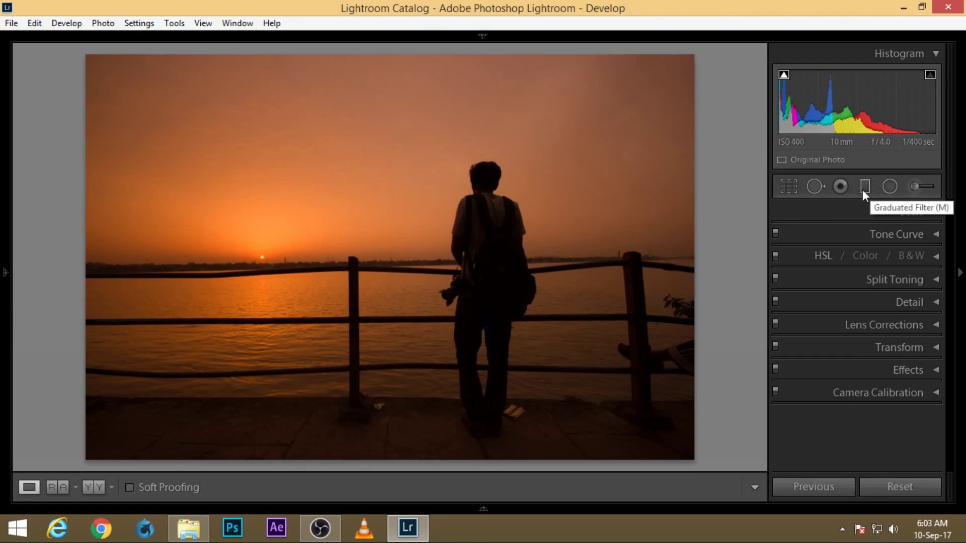
Draw a level graduated filter up from the photo's bottom edge and move its centre onto the top railing
{"action": "key", "text": "m"}
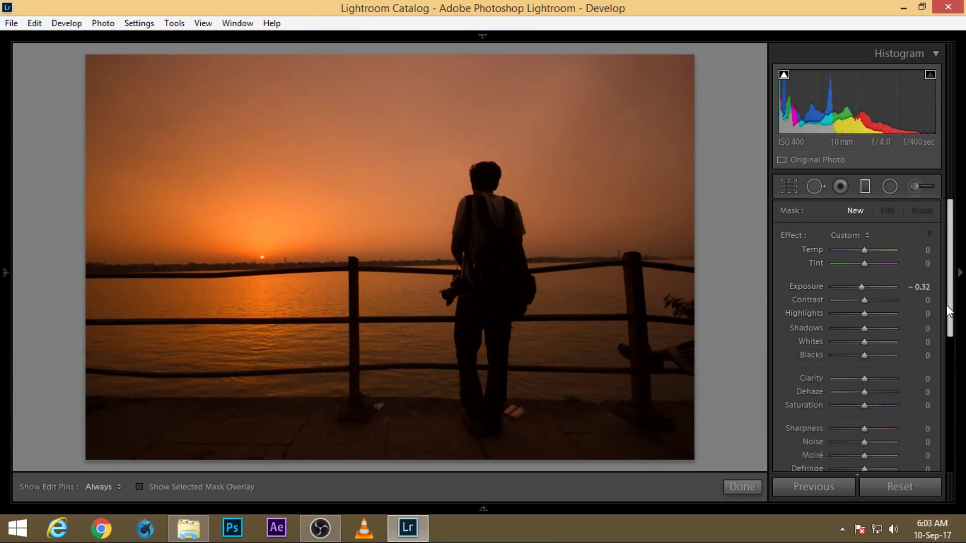
{"action": "mouse_move", "coordinate": [948, 304]}
{"action": "left_mouse_down"}
{"action": "mouse_move", "coordinate": [953, 424]}
{"action": "mouse_move", "coordinate": [950, 306]}
{"action": "left_mouse_up"}
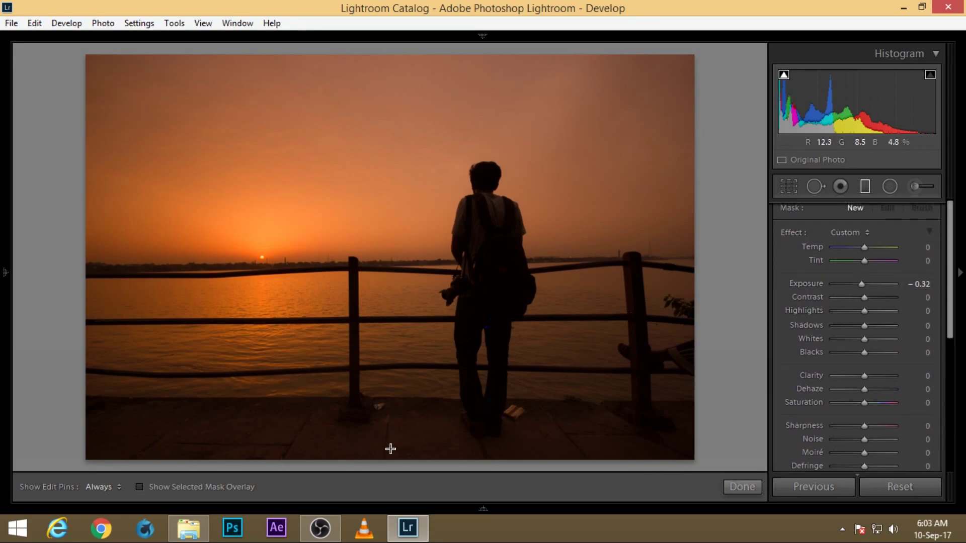
{"action": "key", "text": "shift"}
{"action": "left_click_drag", "start_coordinate": [382, 460], "coordinate": [391, 144]}
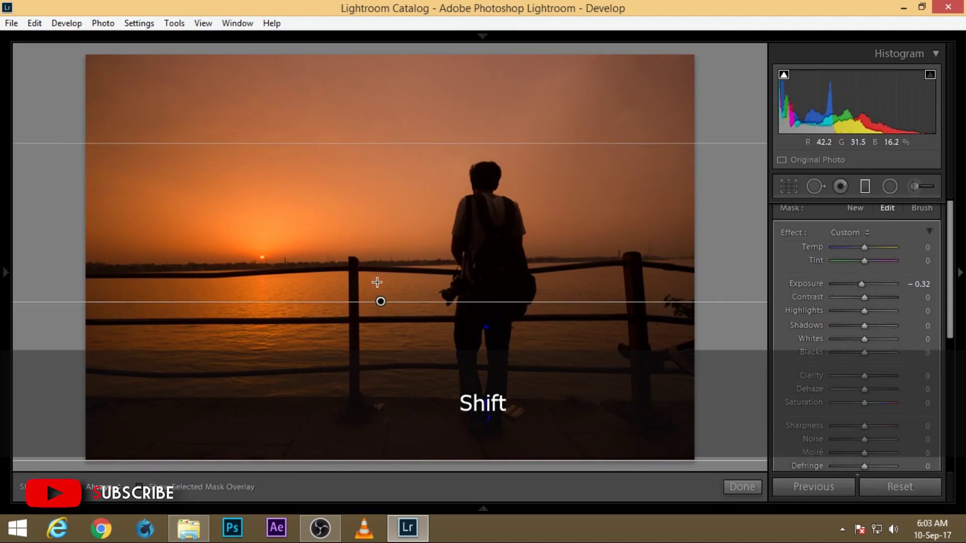
{"action": "mouse_move", "coordinate": [381, 301]}
{"action": "left_mouse_down"}
{"action": "mouse_move", "coordinate": [380, 272]}
{"action": "mouse_move", "coordinate": [378, 286]}
{"action": "left_mouse_up"}
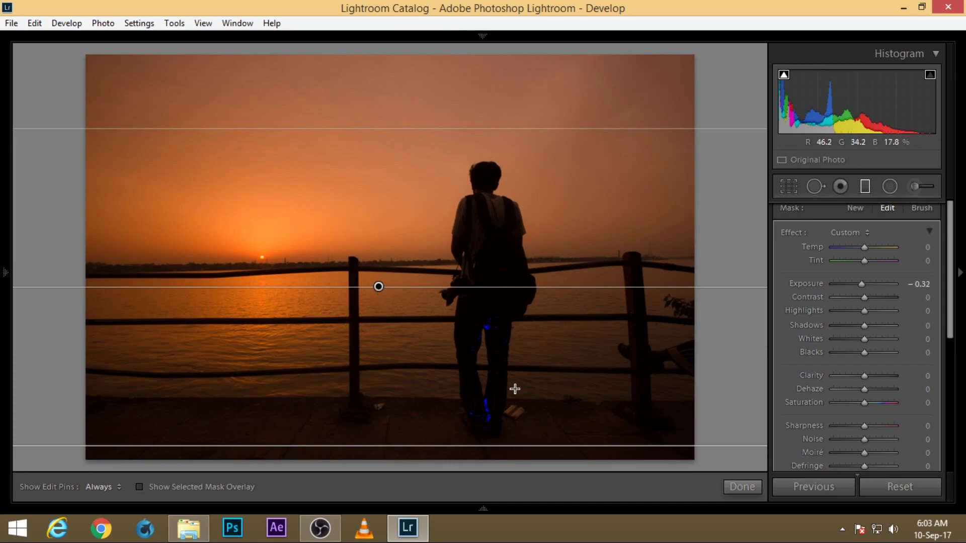
Raise the filter's Exposure to 0.69, nudge it slightly higher and lower its Contrast
{"action": "left_click_drag", "start_coordinate": [863, 284], "coordinate": [869, 283]}
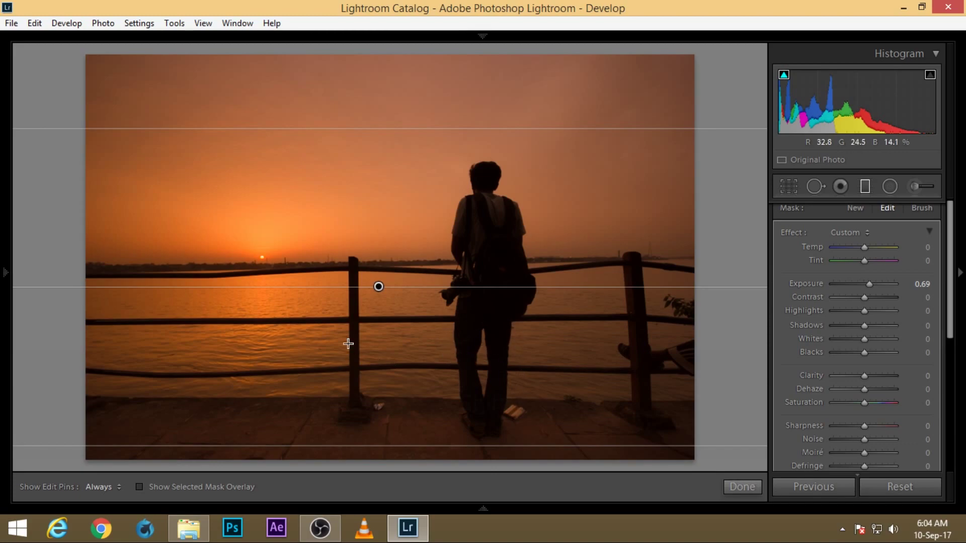
{"action": "left_click_drag", "start_coordinate": [379, 287], "coordinate": [378, 285]}
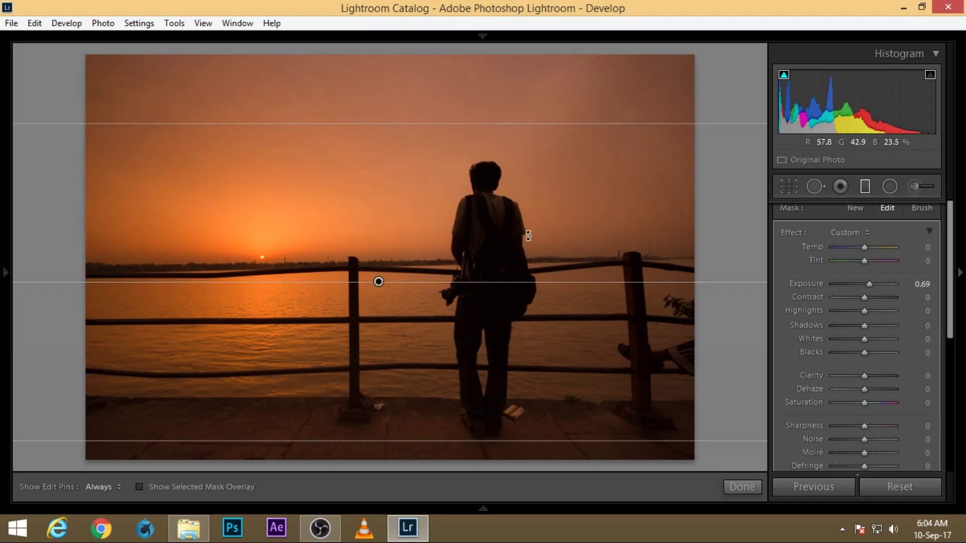
{"action": "left_click_drag", "start_coordinate": [864, 299], "coordinate": [855, 301]}
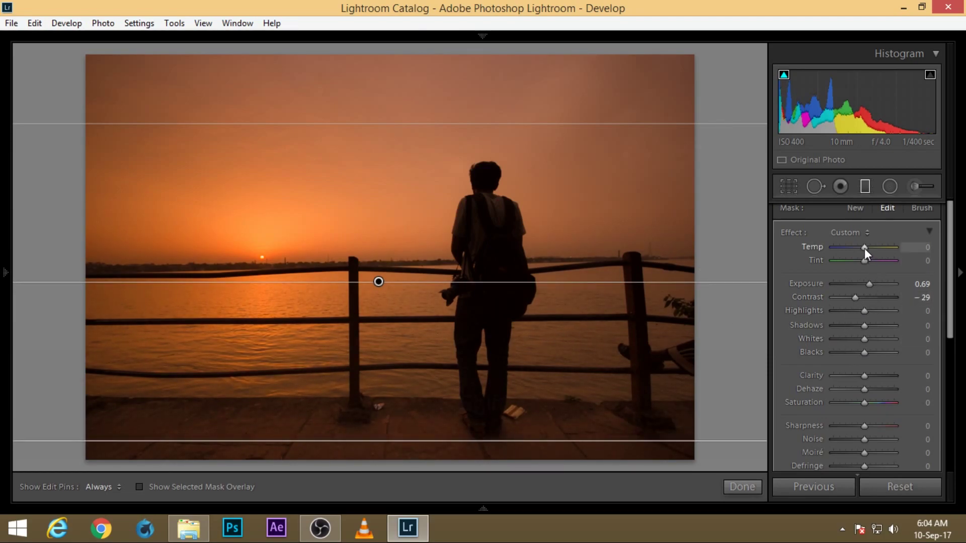
Give the filtered area Temp -43, Clarity 56, Blacks 6, Sharpness -20 and Noise 52
{"action": "left_click_drag", "start_coordinate": [864, 249], "coordinate": [850, 249]}
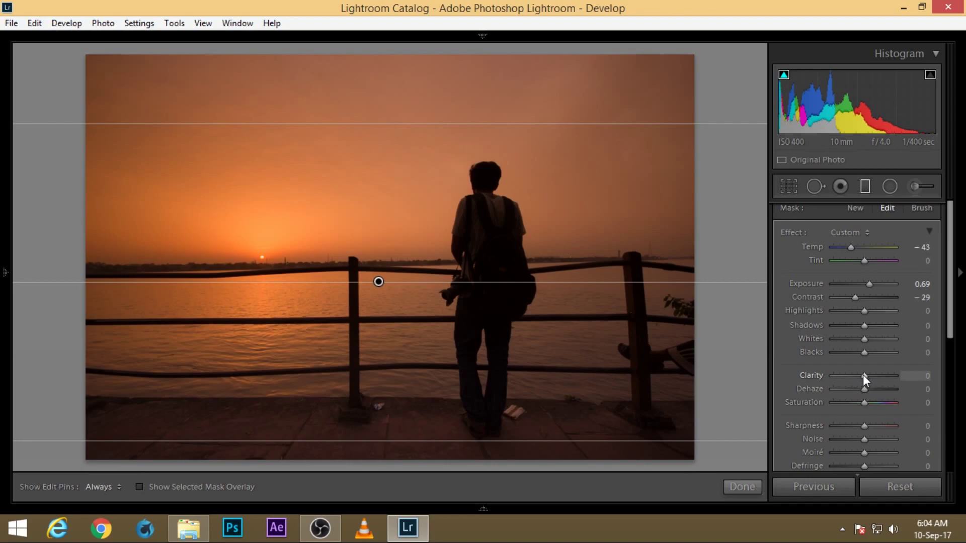
{"action": "left_click_drag", "start_coordinate": [863, 375], "coordinate": [880, 377]}
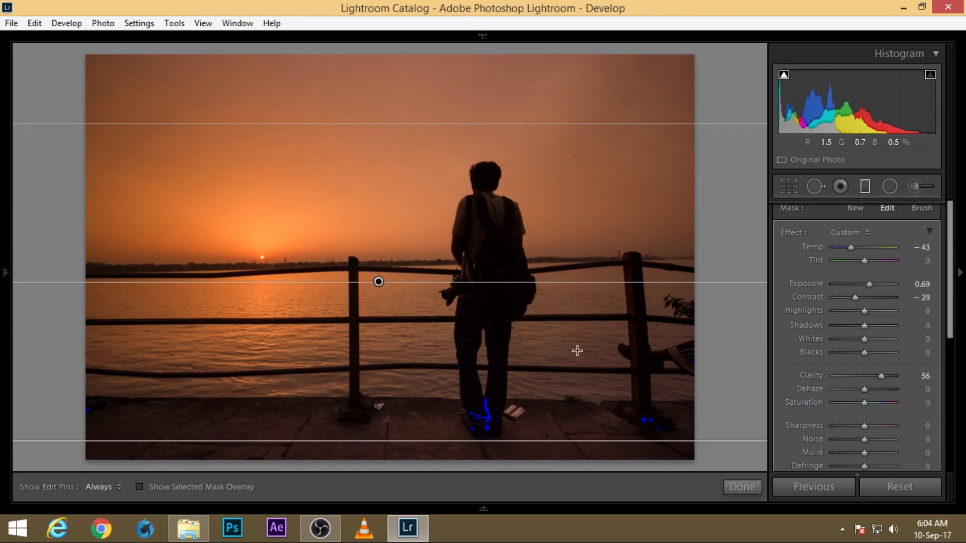
{"action": "key", "text": "shift"}
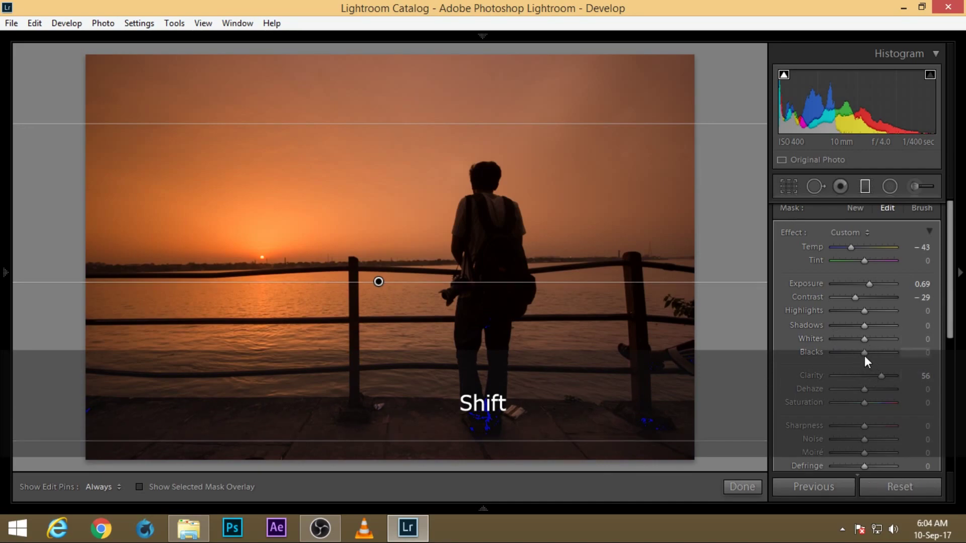
{"action": "left_click_drag", "start_coordinate": [864, 356], "coordinate": [866, 355]}
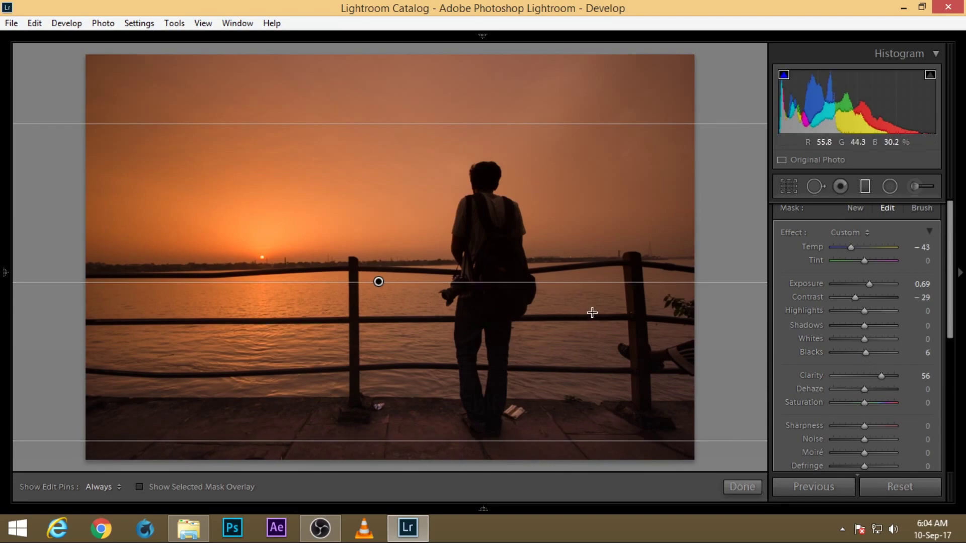
{"action": "left_click", "coordinate": [858, 425]}
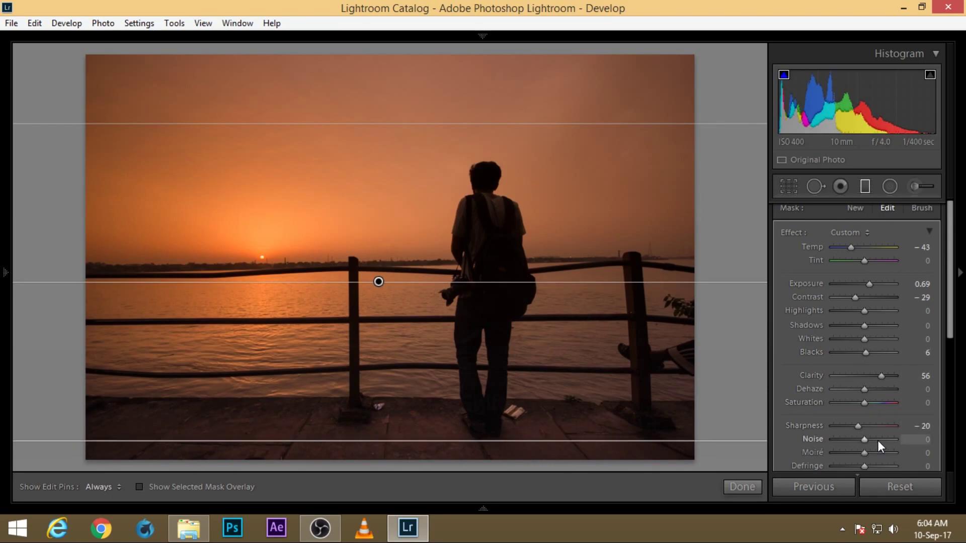
{"action": "left_click", "coordinate": [880, 440]}
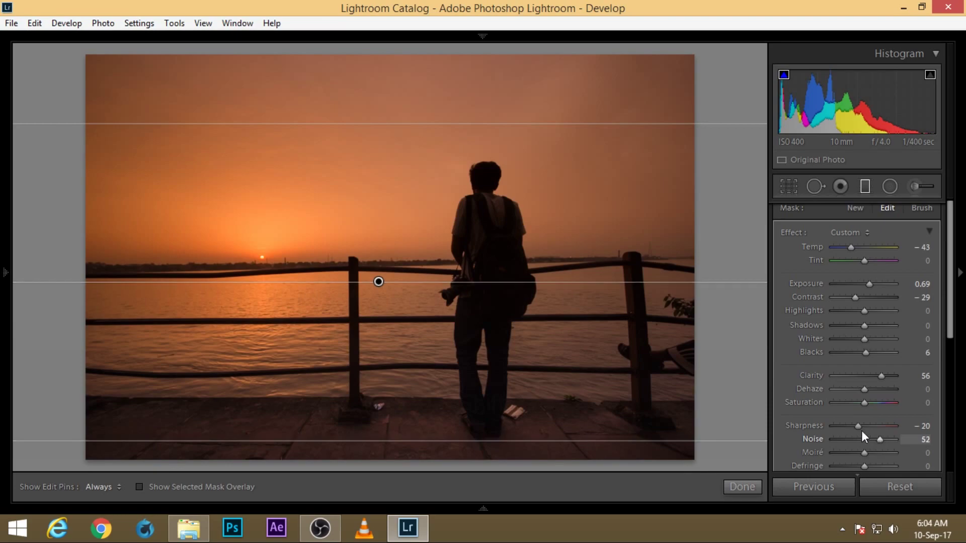
Tint the graduated filter orange at hue 23 with saturation lowered to 63%
{"action": "scroll", "coordinate": [882, 458], "scroll_direction": "down", "scroll_amount": 3}
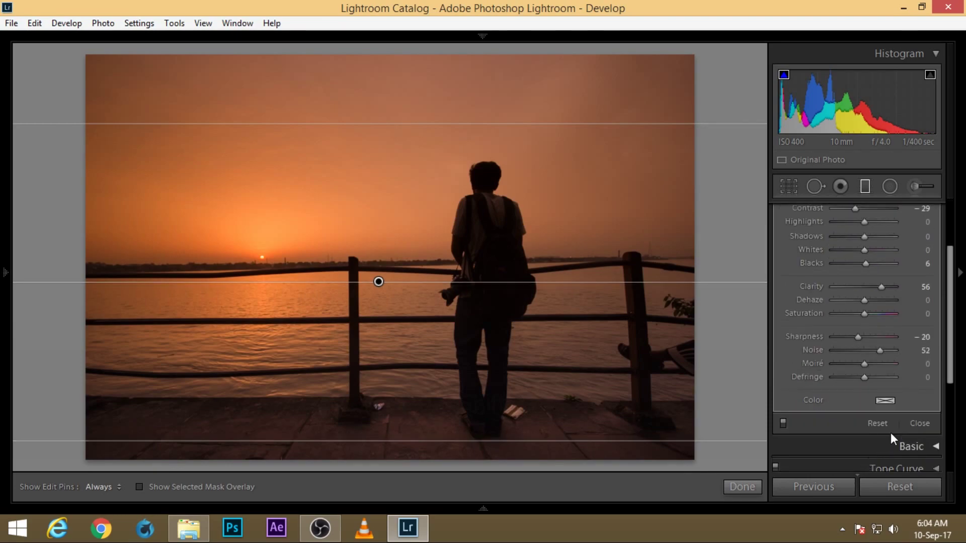
{"action": "left_click", "coordinate": [886, 401]}
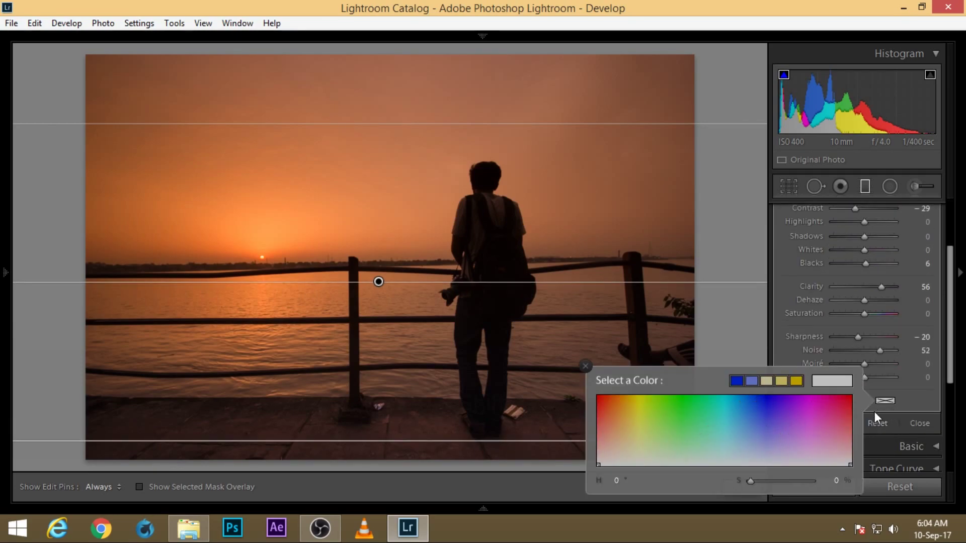
{"action": "left_click", "coordinate": [886, 401]}
{"action": "left_click", "coordinate": [887, 400]}
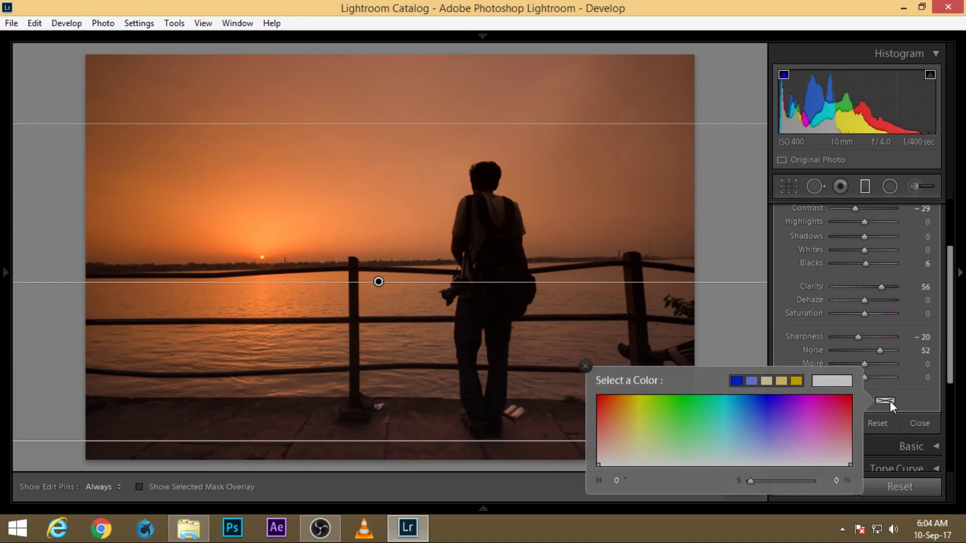
{"action": "left_click", "coordinate": [888, 401]}
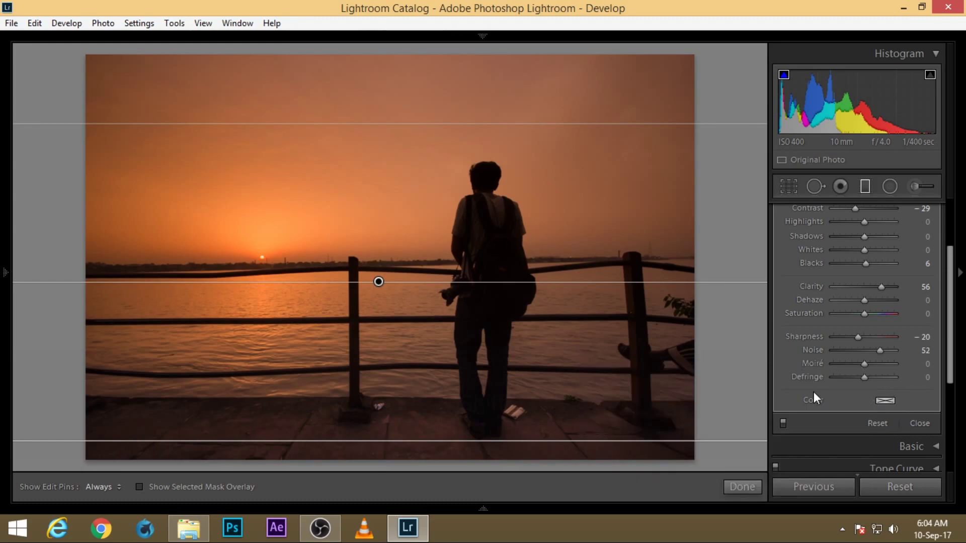
{"action": "left_click", "coordinate": [886, 403]}
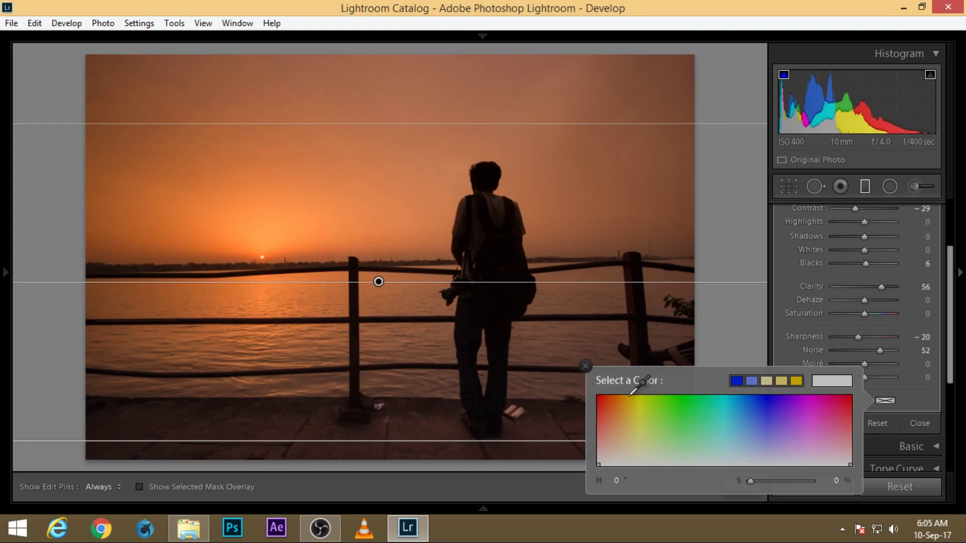
{"action": "left_click", "coordinate": [614, 399]}
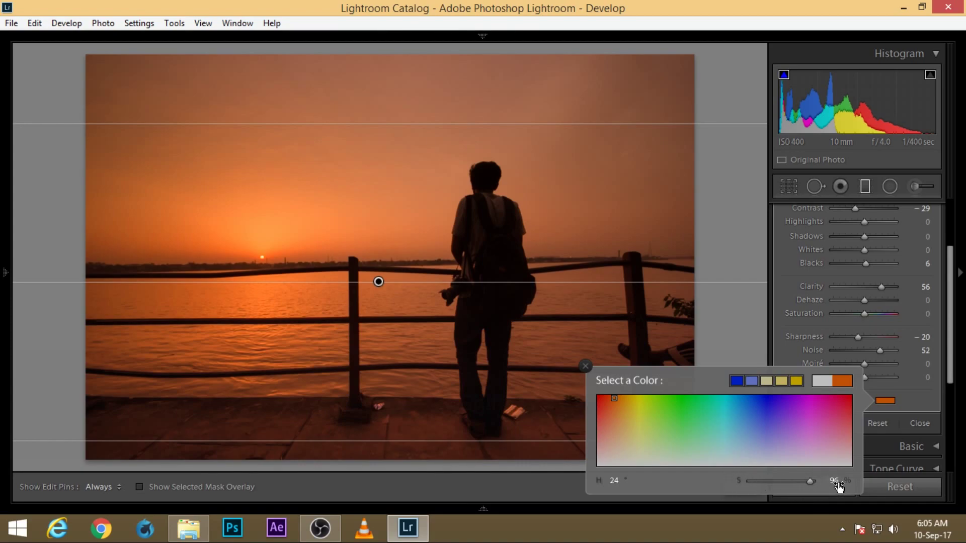
{"action": "mouse_move", "coordinate": [614, 403]}
{"action": "left_mouse_down"}
{"action": "mouse_move", "coordinate": [616, 443]}
{"action": "mouse_move", "coordinate": [612, 384]}
{"action": "left_mouse_up"}
{"action": "left_click_drag", "start_coordinate": [819, 481], "coordinate": [789, 482]}
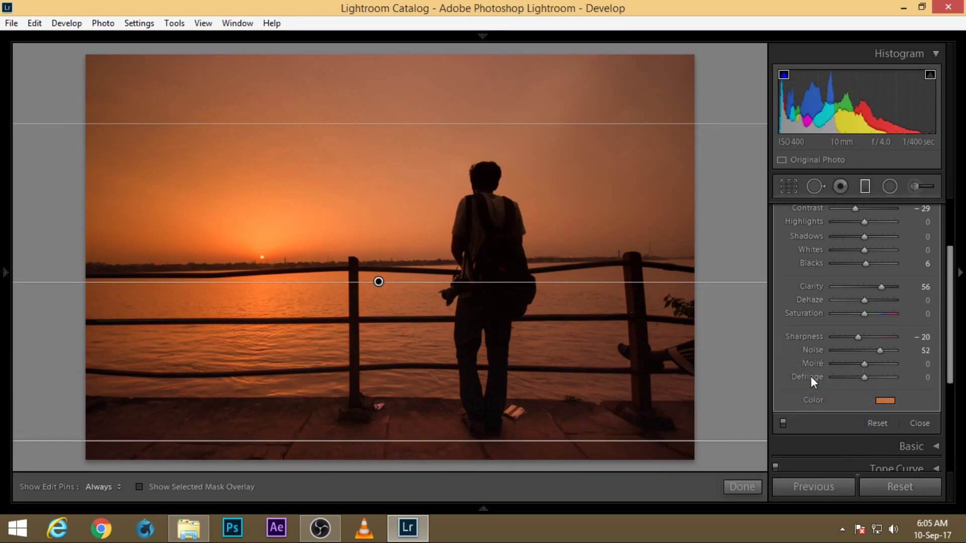
{"action": "scroll", "coordinate": [810, 339], "scroll_direction": "up", "scroll_amount": 3}
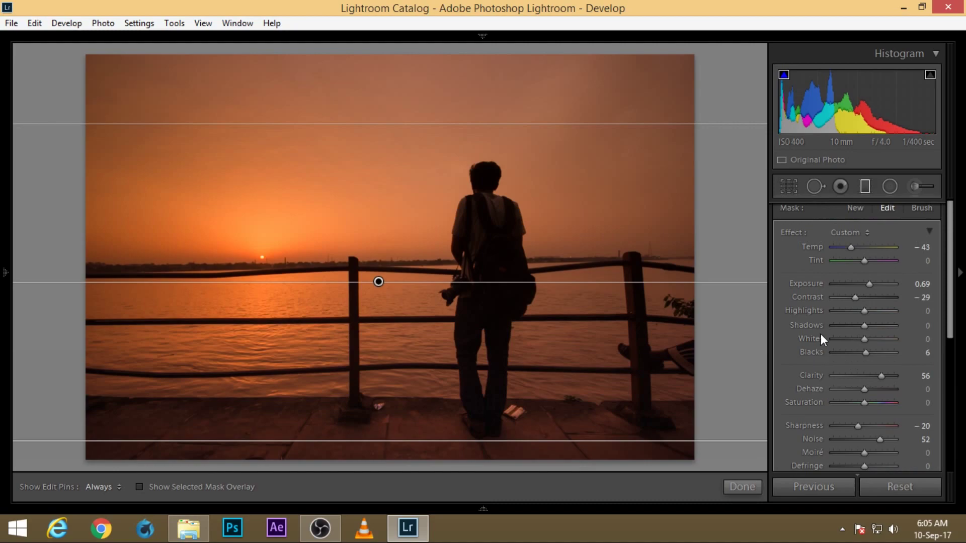
Drag a new graduated filter from the photo's top edge into the sky and shift it slightly lower
{"action": "left_click", "coordinate": [864, 187]}
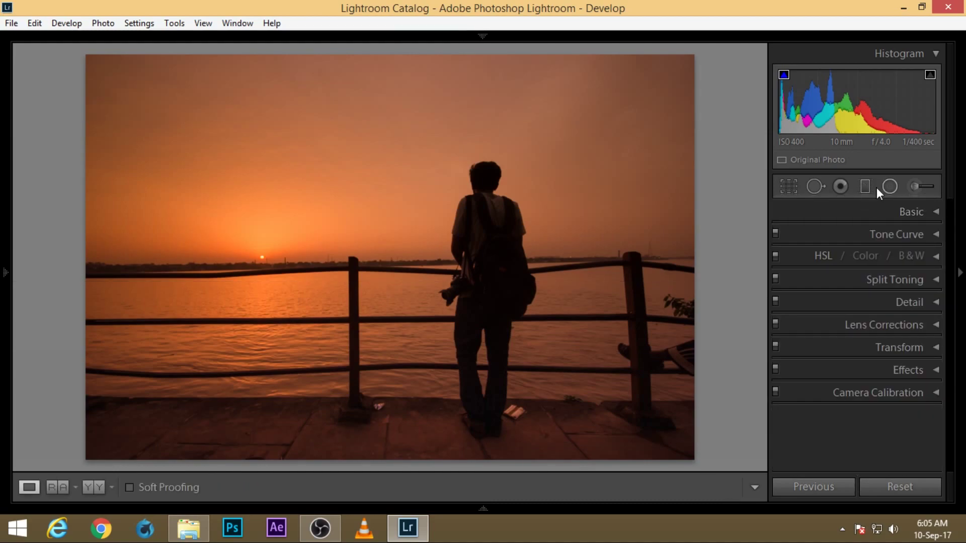
{"action": "left_click", "coordinate": [866, 186]}
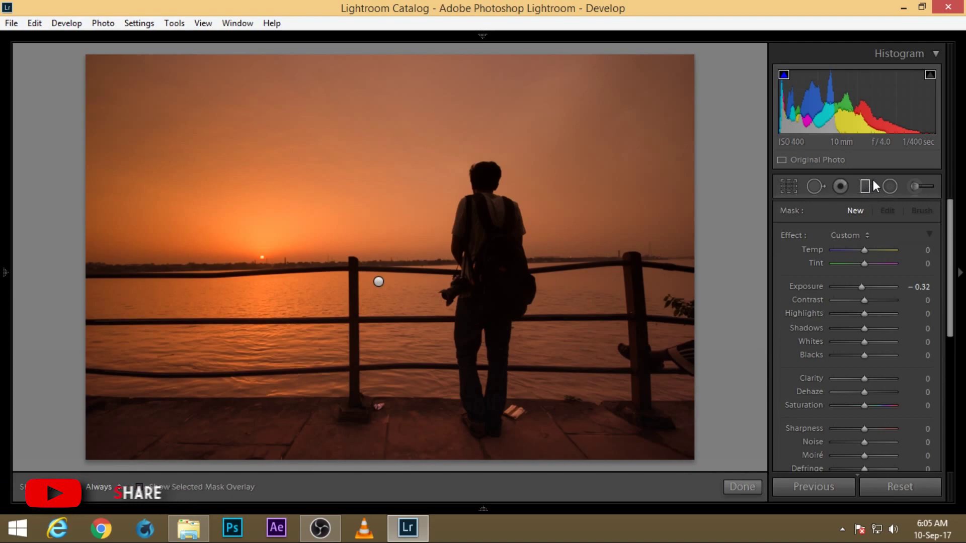
{"action": "left_click", "coordinate": [865, 187]}
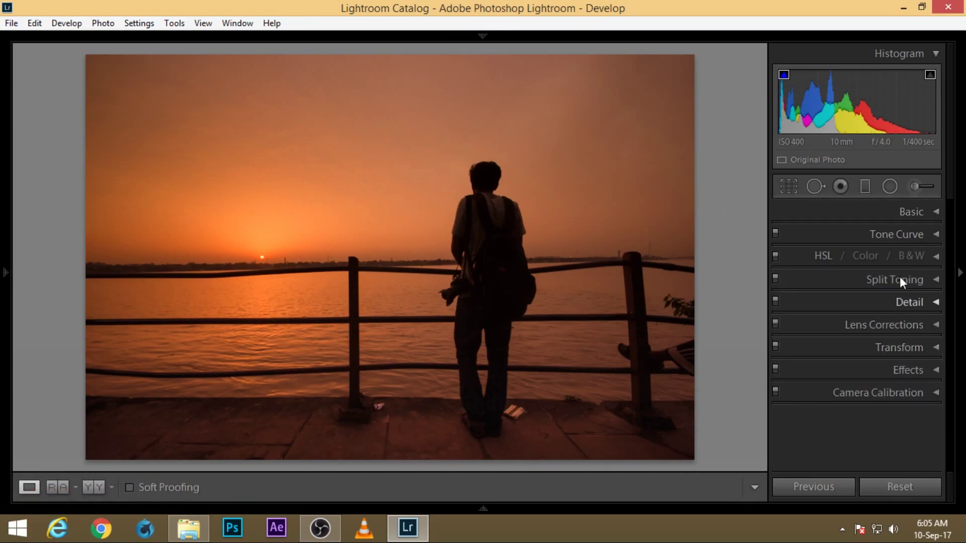
{"action": "left_click", "coordinate": [865, 188]}
{"action": "left_click_drag", "start_coordinate": [427, 52], "coordinate": [429, 300]}
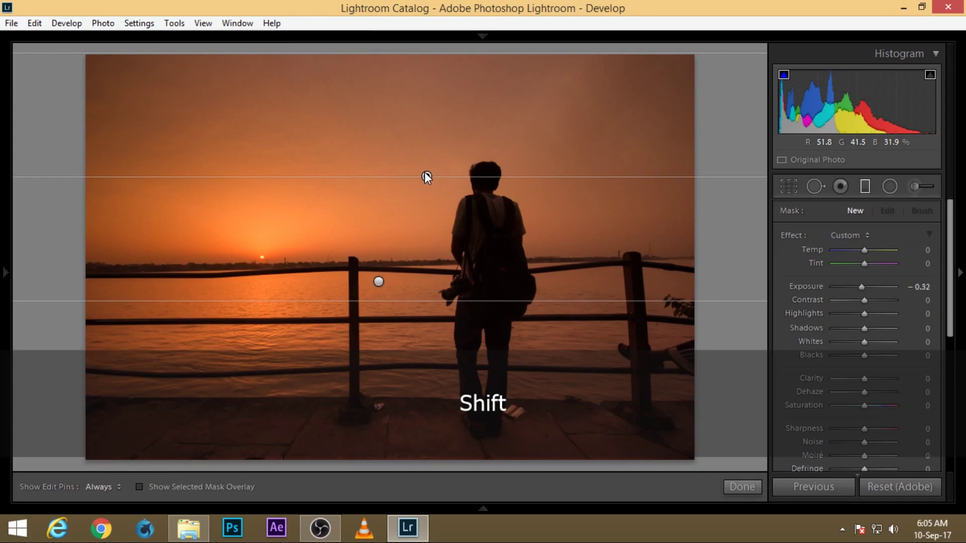
{"action": "left_click_drag", "start_coordinate": [426, 176], "coordinate": [427, 185]}
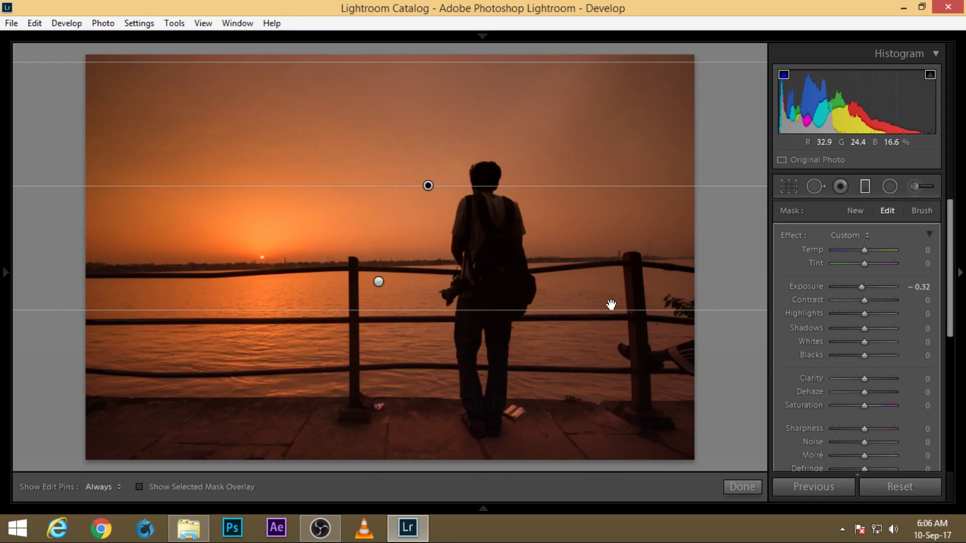
Darken the sky filter to Exposure −0.72, move it down and adjust its fade extent
{"action": "left_click", "coordinate": [859, 288]}
{"action": "scroll", "coordinate": [859, 290], "scroll_direction": "down", "scroll_amount": 1}
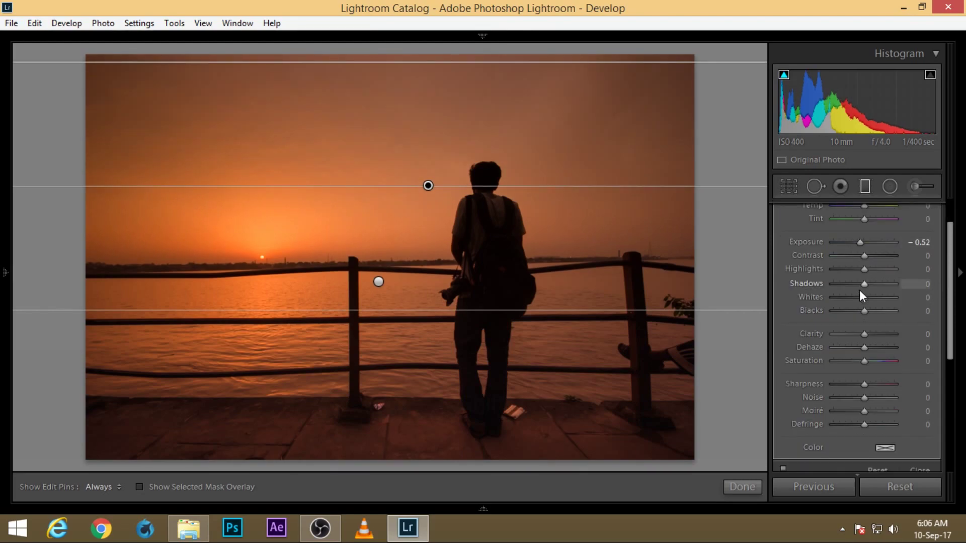
{"action": "scroll", "coordinate": [862, 282], "scroll_direction": "up", "scroll_amount": 1}
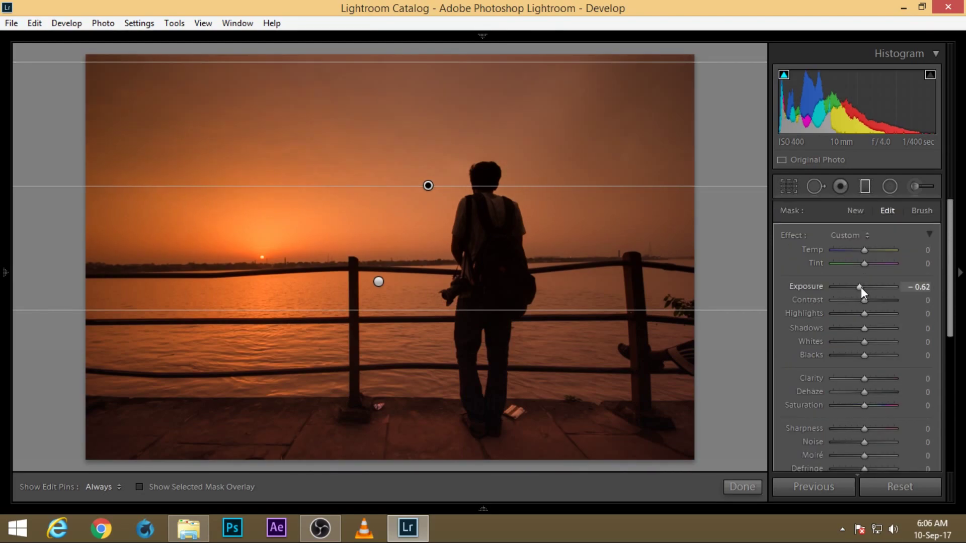
{"action": "left_click_drag", "start_coordinate": [861, 287], "coordinate": [858, 287]}
{"action": "left_click_drag", "start_coordinate": [430, 185], "coordinate": [427, 198]}
{"action": "mouse_move", "coordinate": [450, 76]}
{"action": "left_mouse_down"}
{"action": "mouse_move", "coordinate": [451, 60]}
{"action": "mouse_move", "coordinate": [448, 72]}
{"action": "left_mouse_up"}
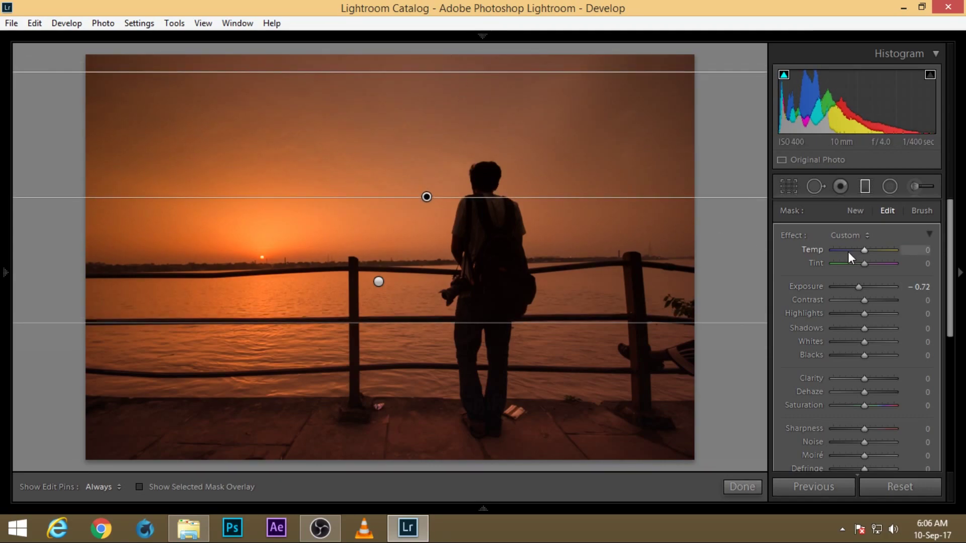
Warm the sky filter to Temp 31, nudge it lower and finish editing graduated filters
{"action": "left_click_drag", "start_coordinate": [848, 251], "coordinate": [648, 277]}
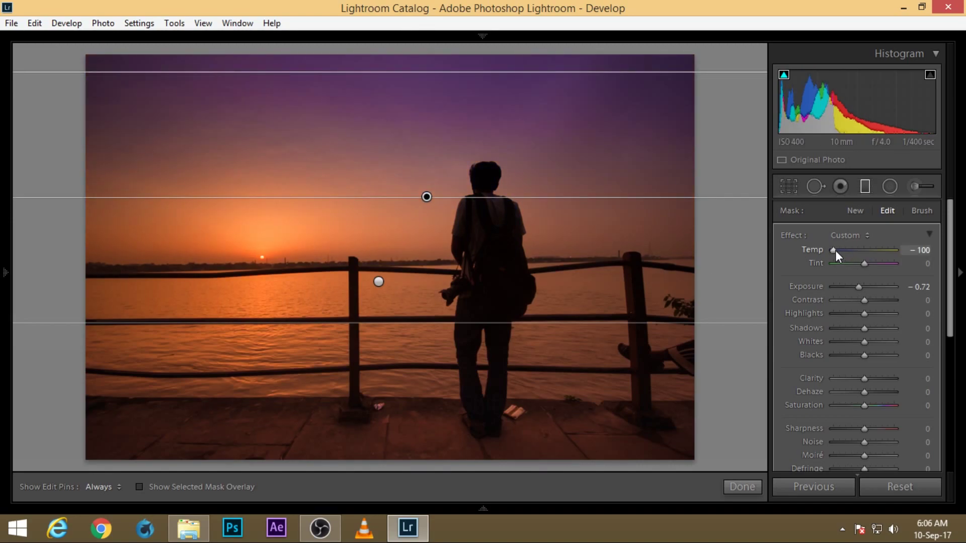
{"action": "double_click", "coordinate": [895, 252]}
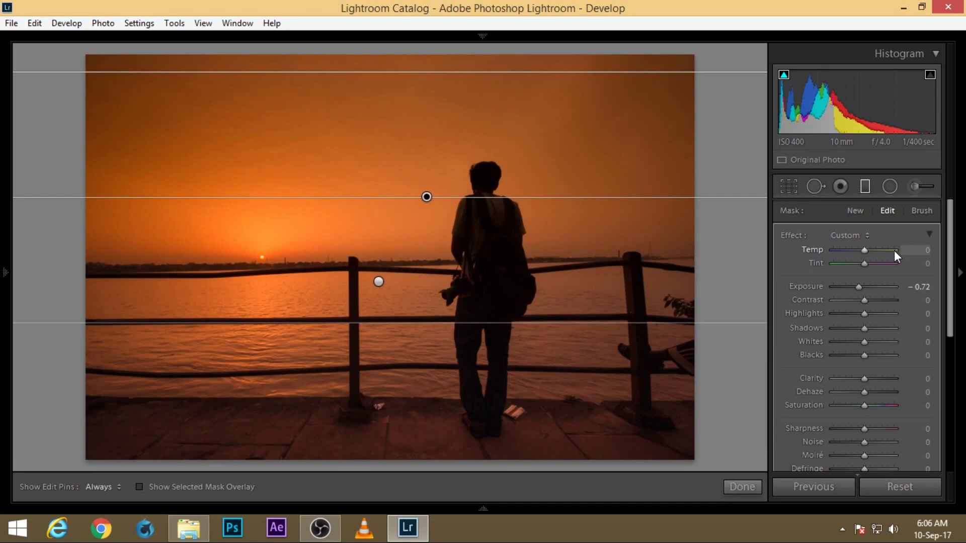
{"action": "left_click", "coordinate": [873, 249]}
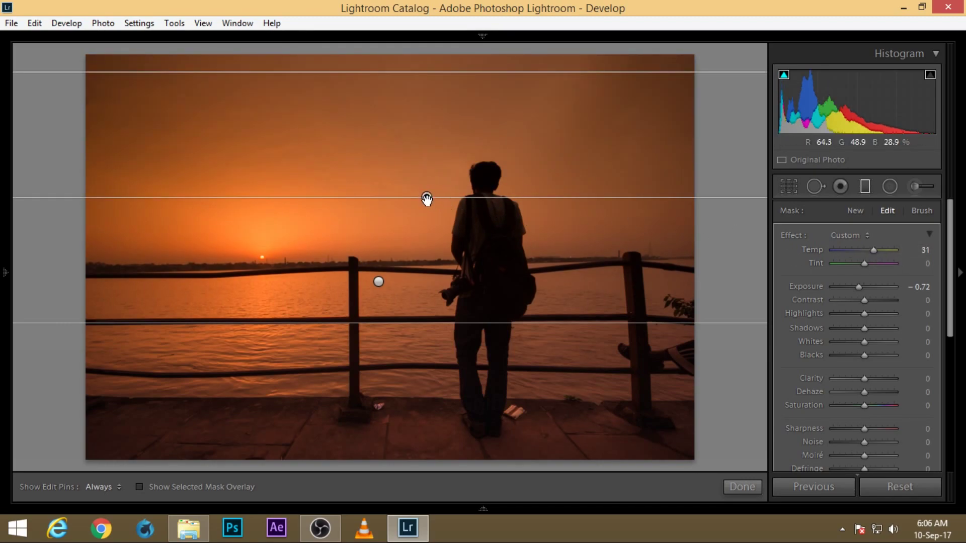
{"action": "left_click_drag", "start_coordinate": [427, 200], "coordinate": [427, 206]}
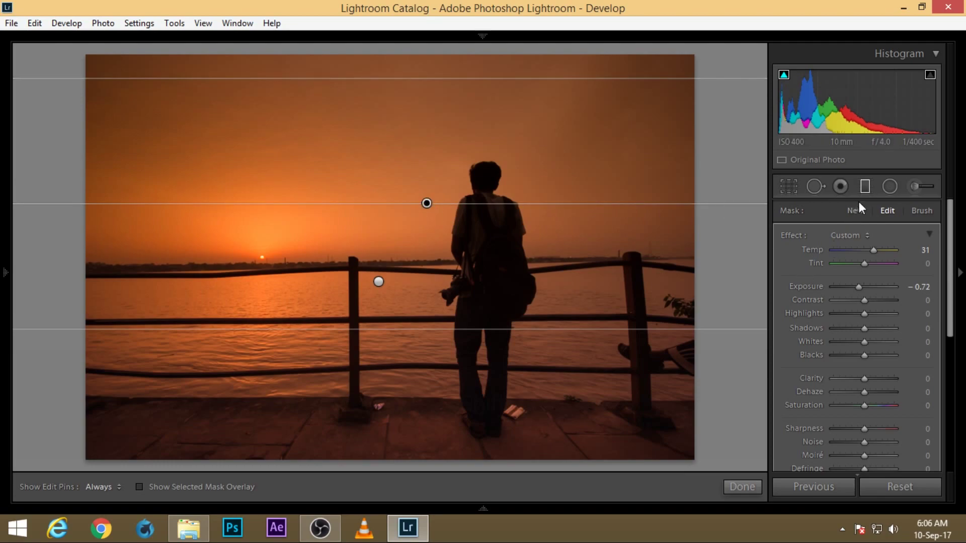
{"action": "left_click", "coordinate": [866, 187]}
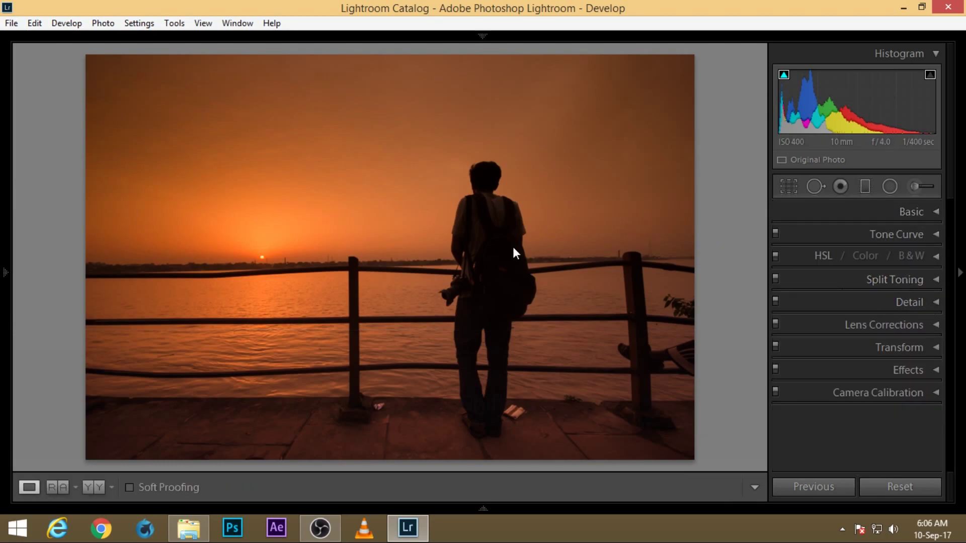
{"action": "left_click", "coordinate": [918, 235]}
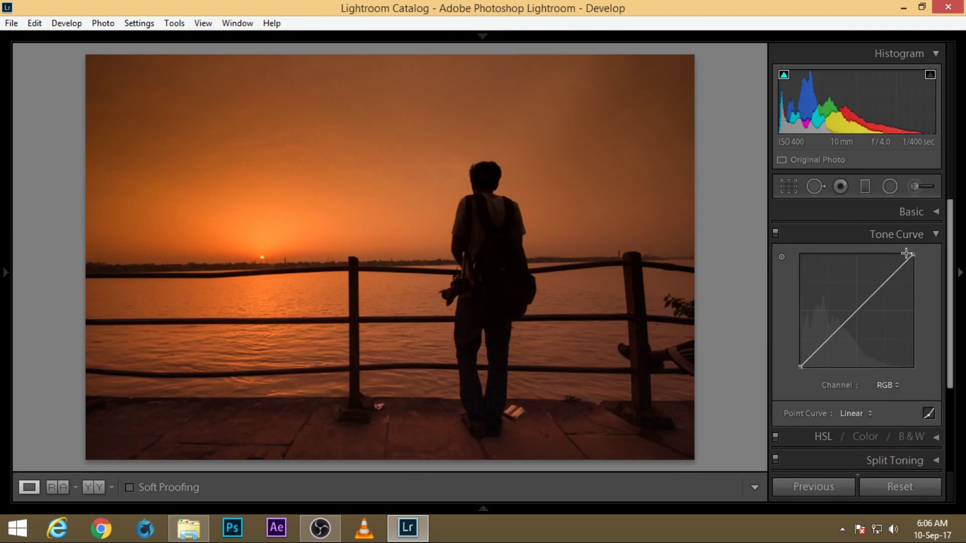
{"action": "left_click", "coordinate": [910, 232]}
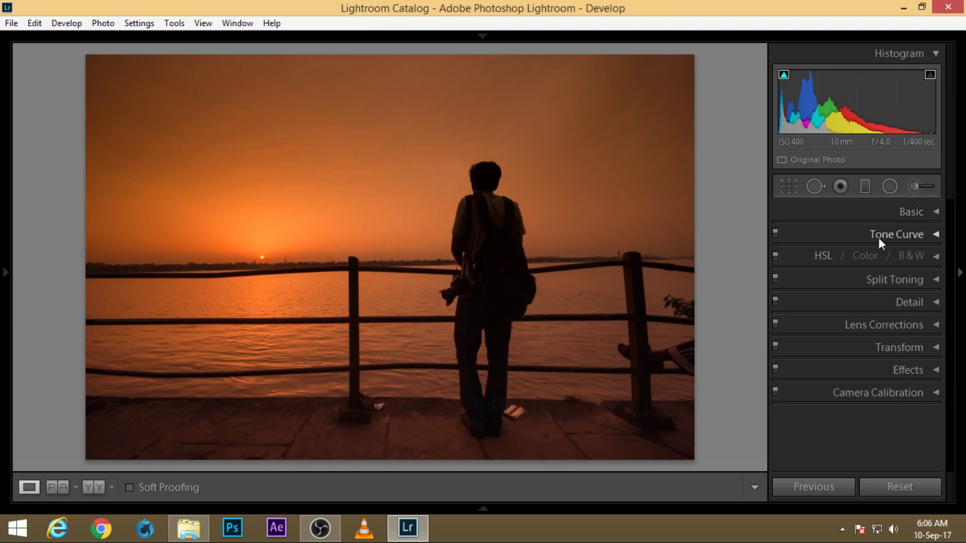
{"action": "left_click", "coordinate": [868, 189]}
{"action": "left_click", "coordinate": [867, 186]}
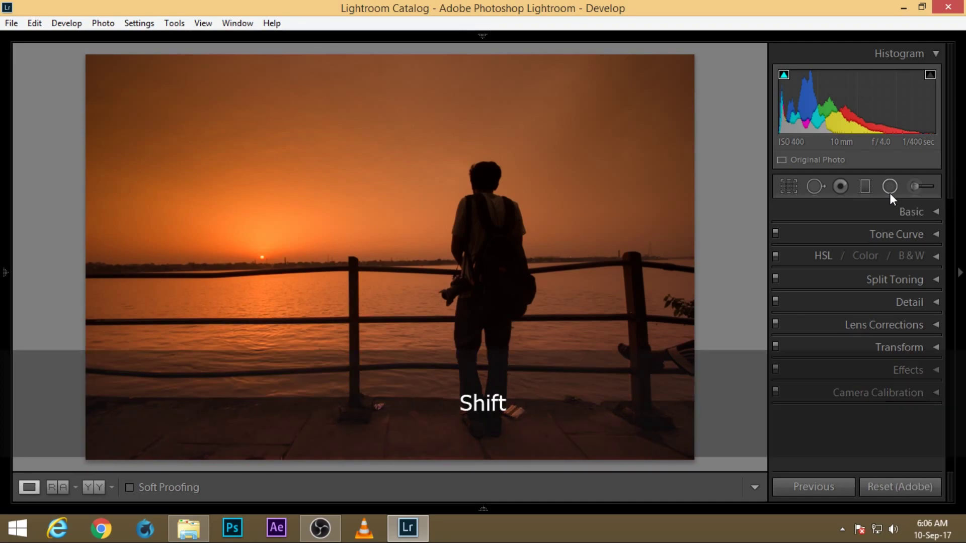
Draw an oval radial filter with Shift+M, then move and stretch it to fill the whole frame
{"action": "key", "text": "shift+m"}
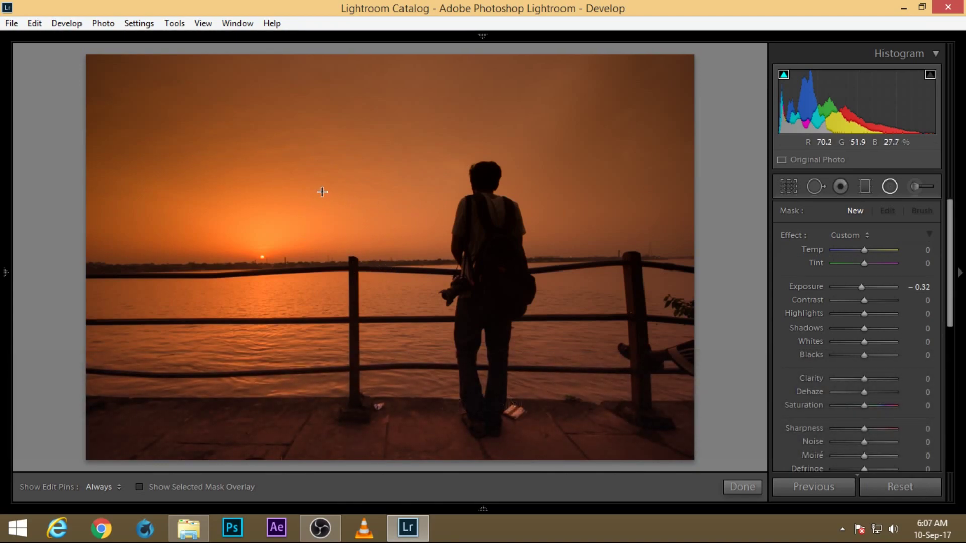
{"action": "left_click_drag", "start_coordinate": [314, 190], "coordinate": [440, 309]}
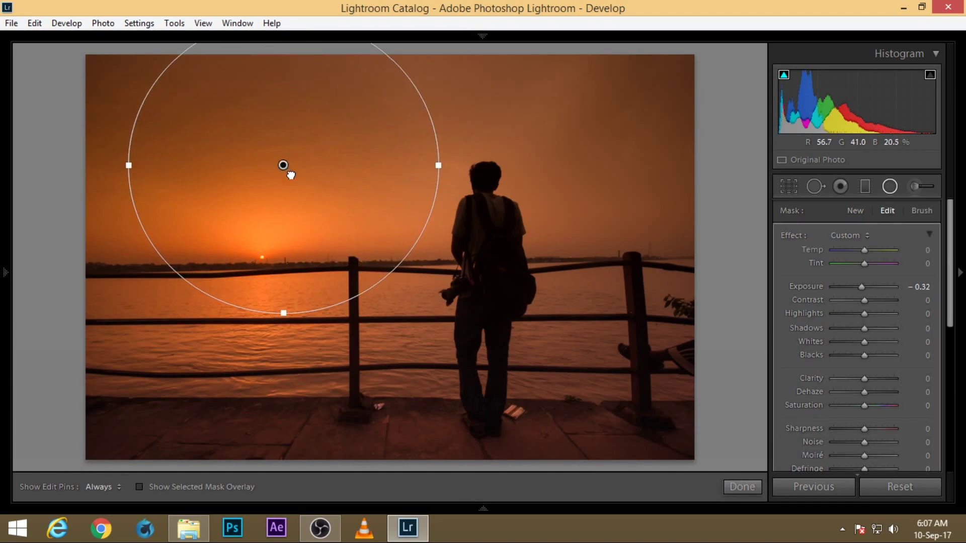
{"action": "left_click_drag", "start_coordinate": [289, 172], "coordinate": [415, 249]}
{"action": "left_click_drag", "start_coordinate": [602, 255], "coordinate": [695, 253]}
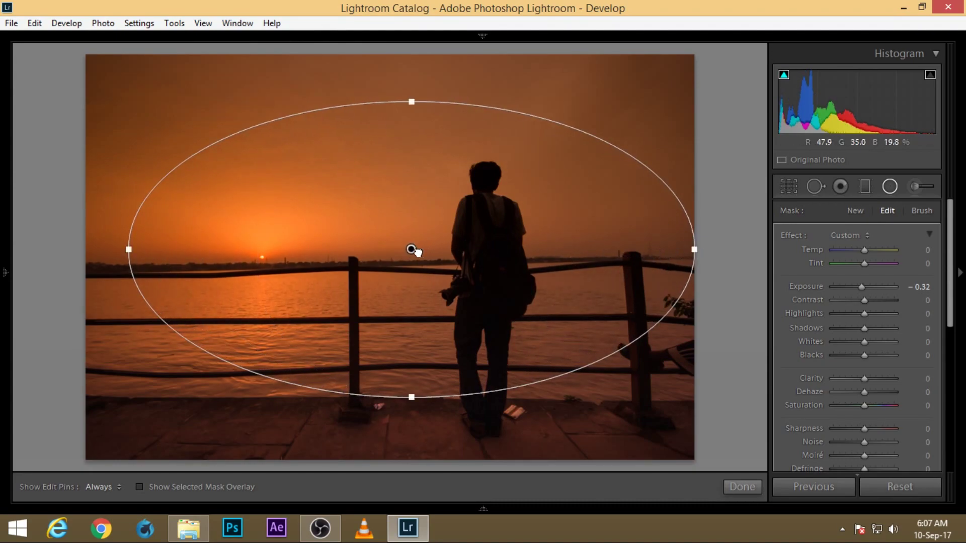
{"action": "left_click_drag", "start_coordinate": [414, 250], "coordinate": [401, 253]}
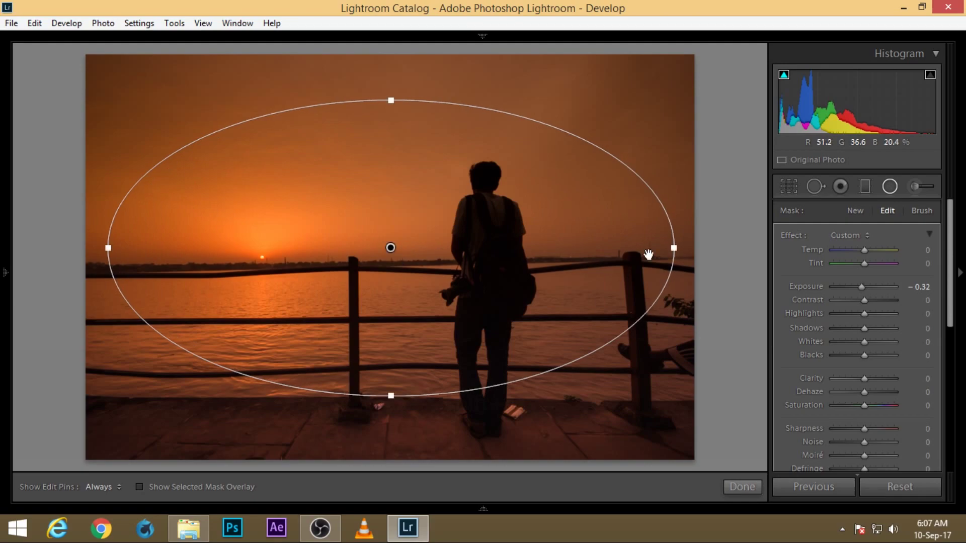
{"action": "left_click_drag", "start_coordinate": [676, 248], "coordinate": [696, 248]}
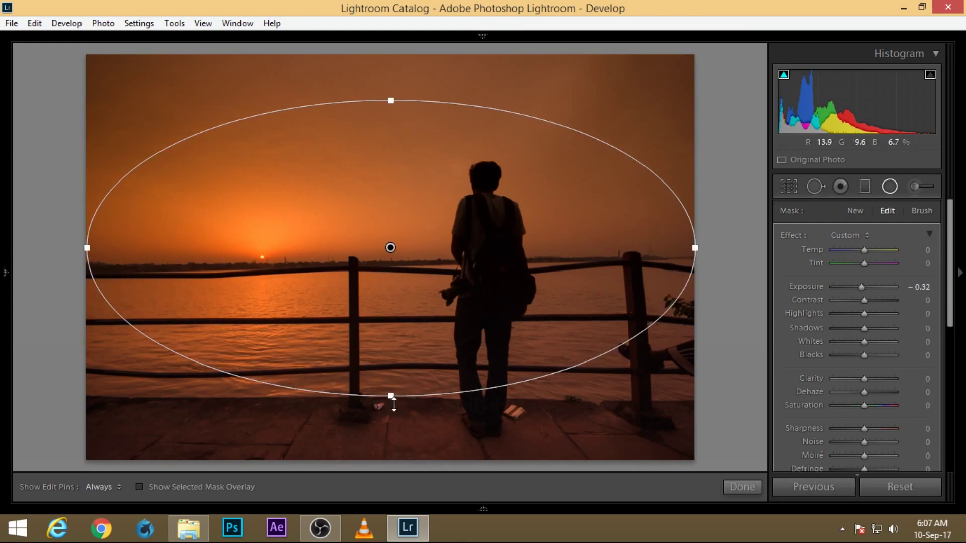
{"action": "left_click_drag", "start_coordinate": [394, 403], "coordinate": [394, 454]}
{"action": "left_click_drag", "start_coordinate": [401, 250], "coordinate": [400, 260]}
{"action": "left_click_drag", "start_coordinate": [391, 460], "coordinate": [391, 458]}
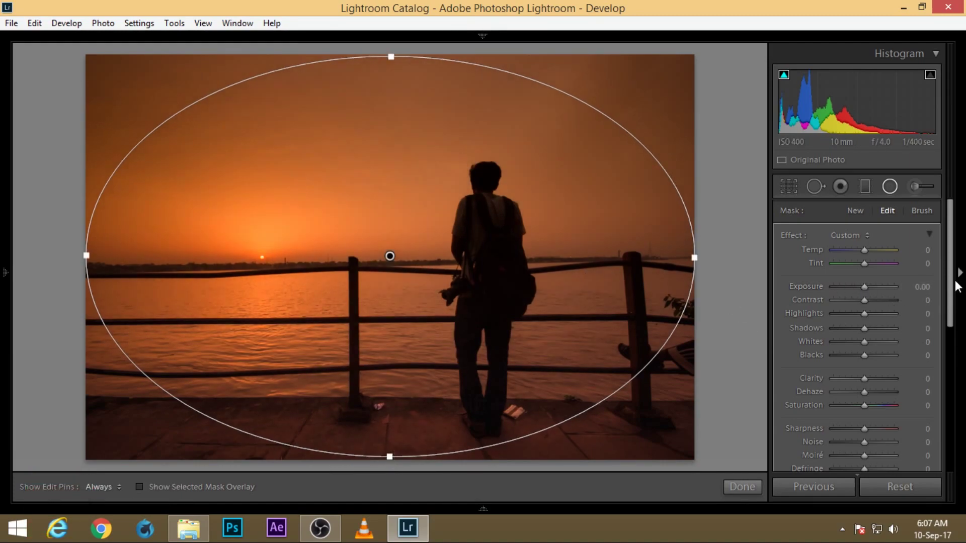
Set the radial filter's Feather to 0 for a hard edge
{"action": "left_click_drag", "start_coordinate": [961, 309], "coordinate": [958, 371]}
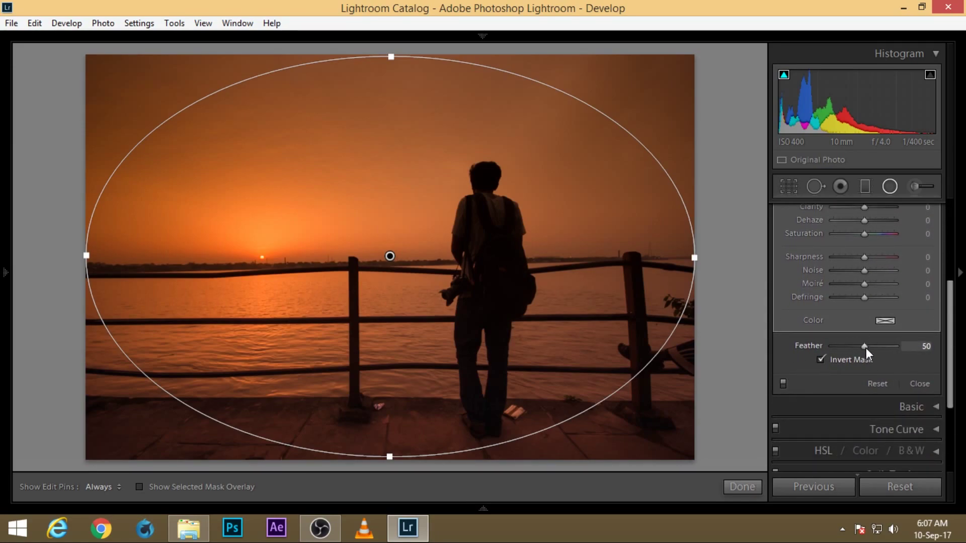
{"action": "left_click_drag", "start_coordinate": [865, 348], "coordinate": [817, 346]}
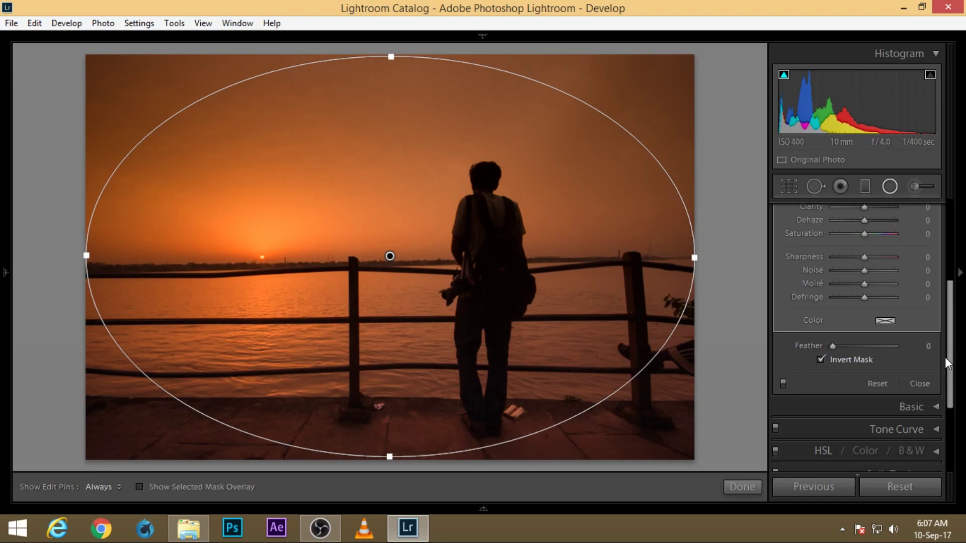
{"action": "left_click_drag", "start_coordinate": [948, 364], "coordinate": [949, 321]}
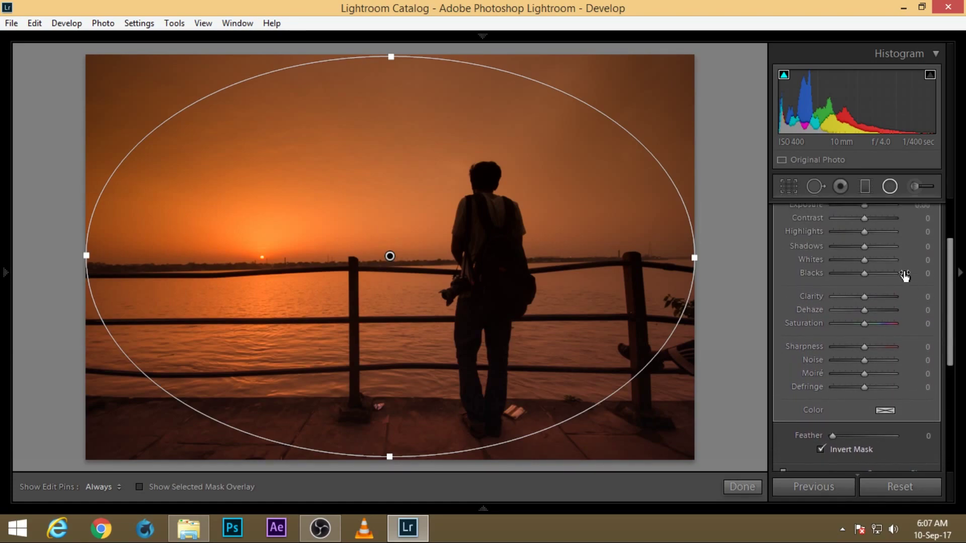
Raise the exposure inside the oval to 2.07
{"action": "scroll", "coordinate": [883, 311], "scroll_direction": "up", "scroll_amount": 2}
{"action": "left_click_drag", "start_coordinate": [866, 252], "coordinate": [877, 249]}
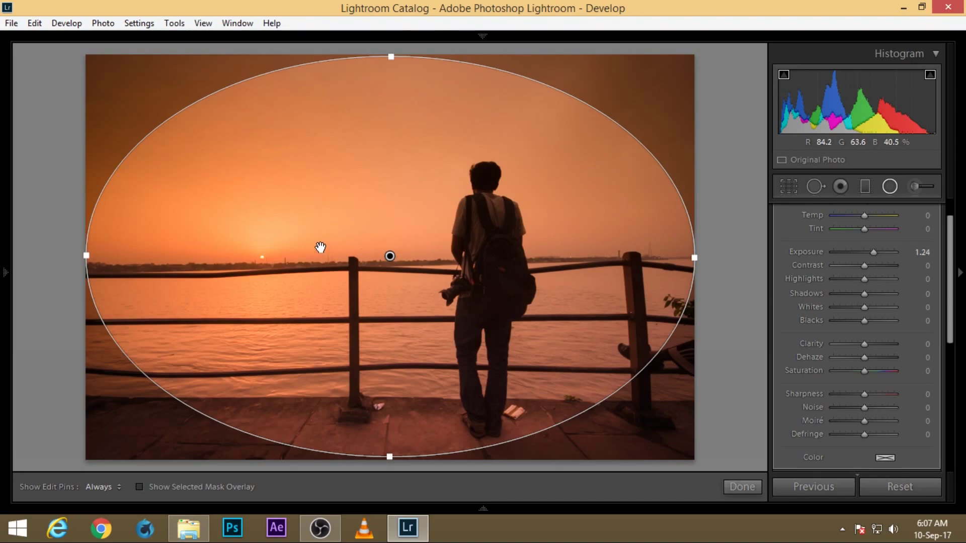
{"action": "left_click", "coordinate": [880, 252]}
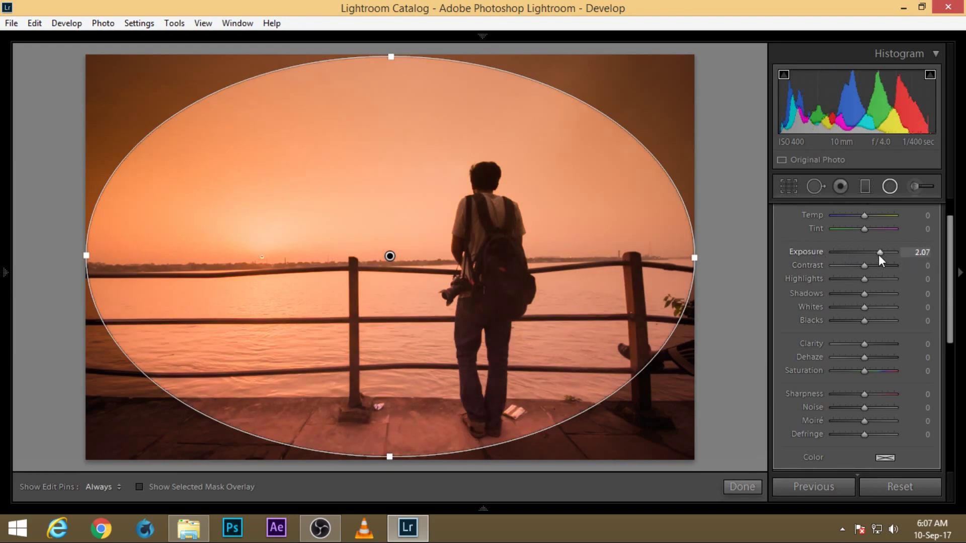
{"action": "left_click_drag", "start_coordinate": [878, 254], "coordinate": [879, 257]}
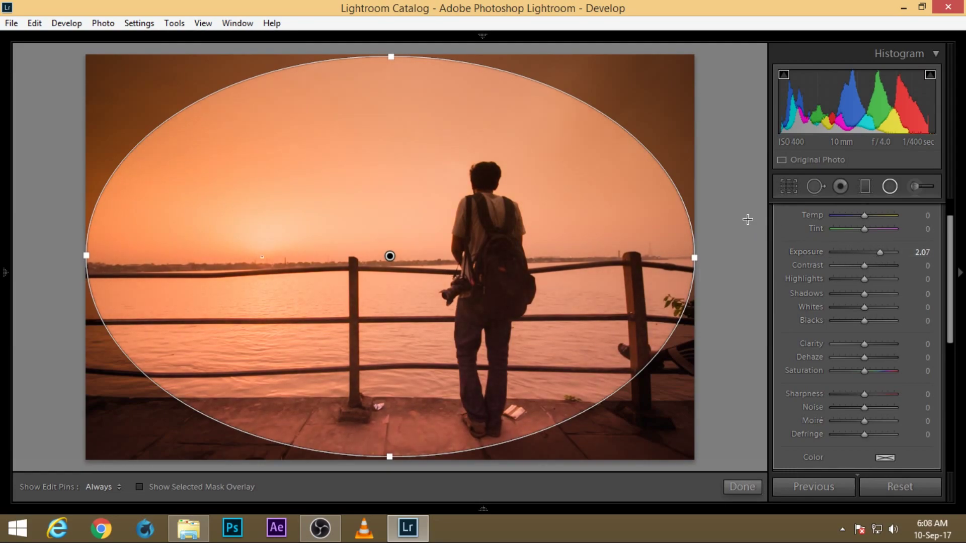
Close the radial filter, then reselect the existing oval pin for editing
{"action": "left_click", "coordinate": [743, 487]}
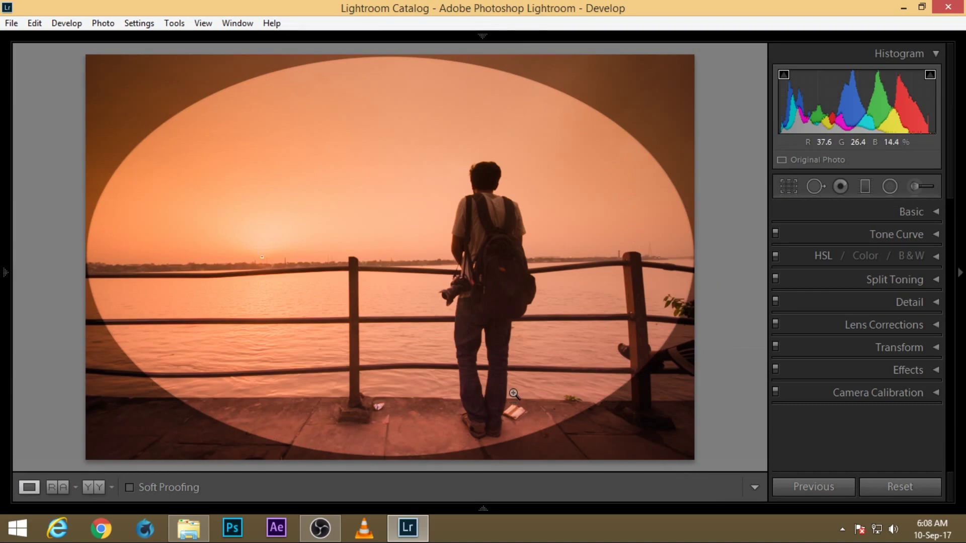
{"action": "left_click", "coordinate": [889, 191]}
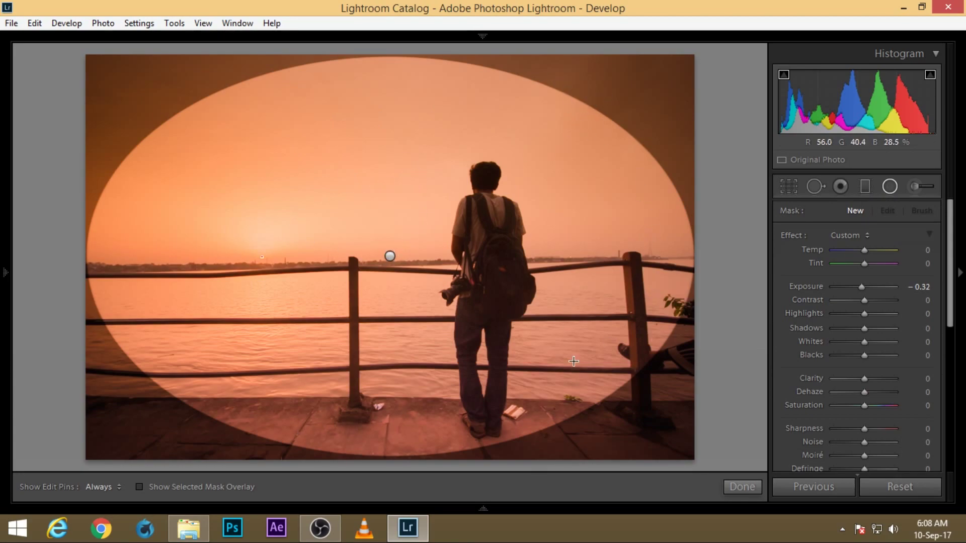
{"action": "left_click", "coordinate": [391, 257]}
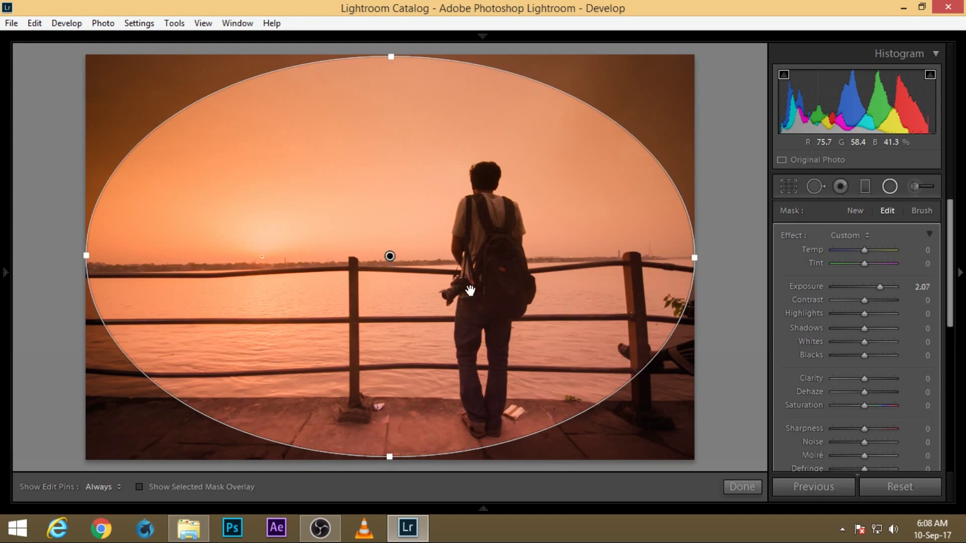
{"action": "left_click", "coordinate": [892, 185]}
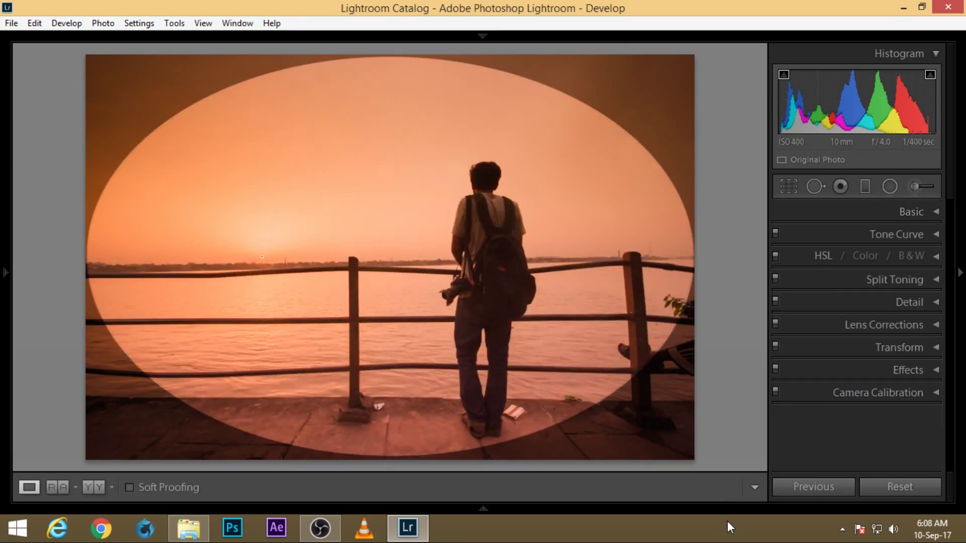
{"action": "left_click", "coordinate": [889, 187]}
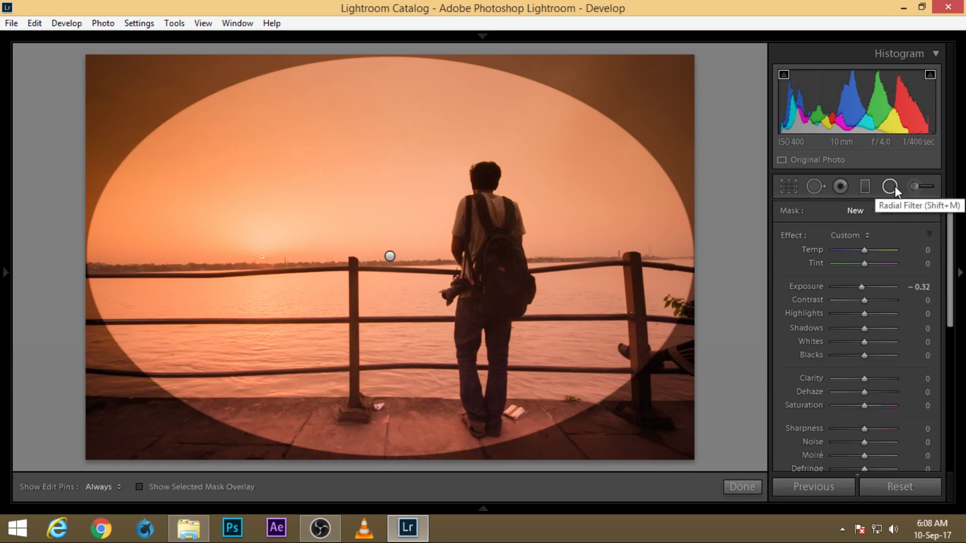
{"action": "left_click", "coordinate": [391, 257]}
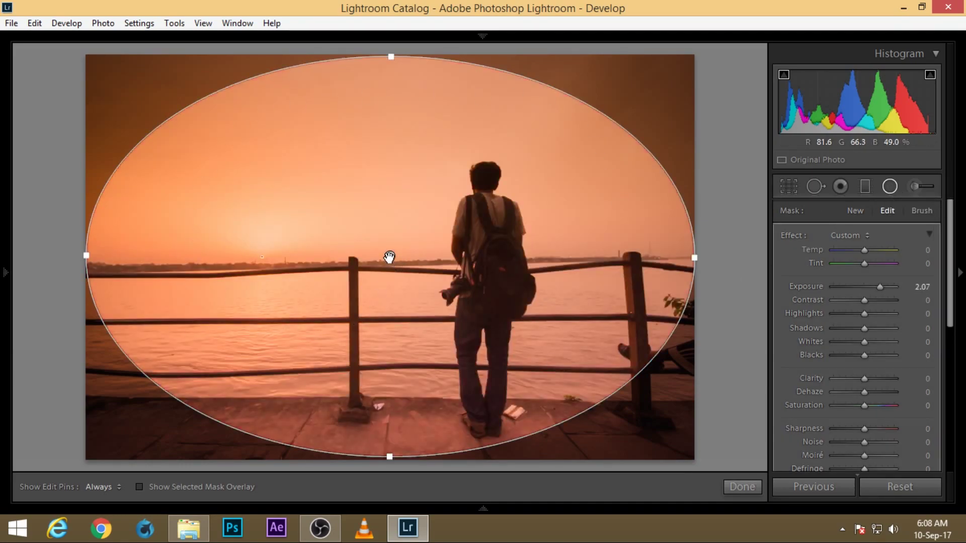
Feather the oval filter's edge to the maximum of 100
{"action": "left_click_drag", "start_coordinate": [950, 275], "coordinate": [958, 355]}
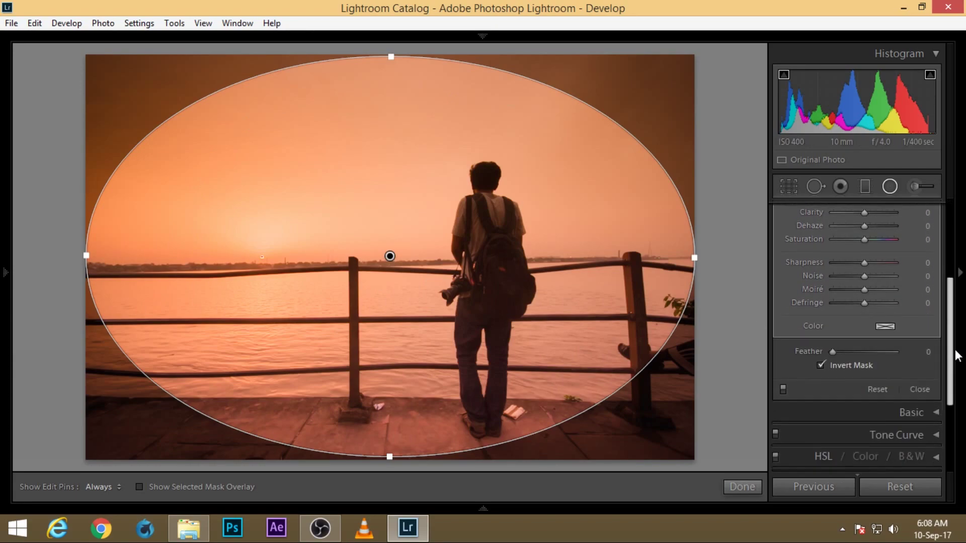
{"action": "left_click_drag", "start_coordinate": [836, 292], "coordinate": [933, 298]}
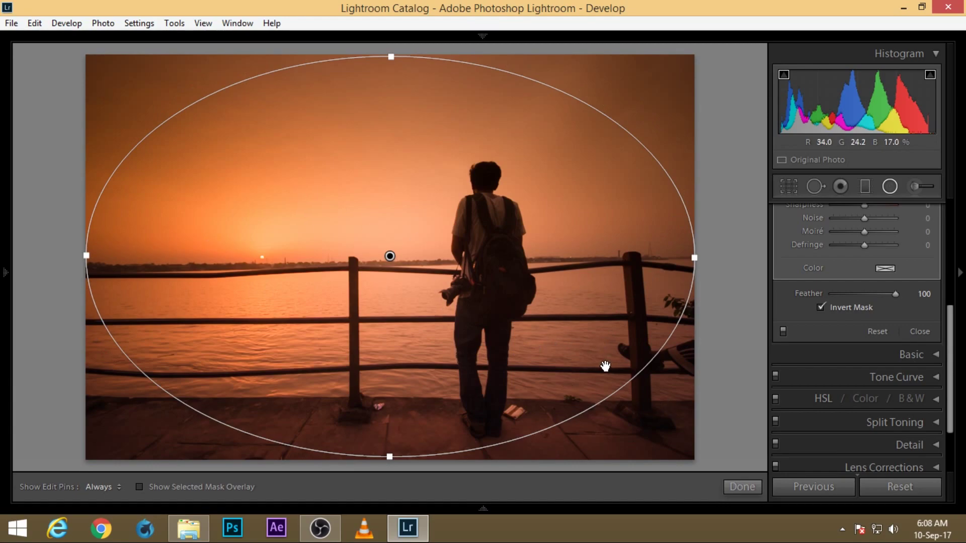
{"action": "mouse_move", "coordinate": [391, 256]}
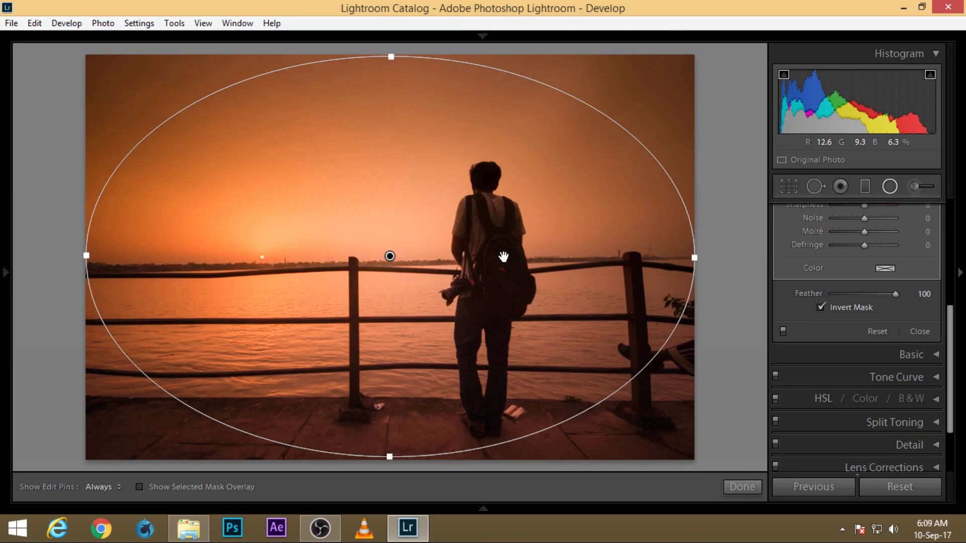
Turn off Invert Mask so the filter affects the edges, and lower Exposure to -0.14
{"action": "left_click", "coordinate": [821, 308]}
{"action": "scroll", "coordinate": [856, 281], "scroll_direction": "up", "scroll_amount": 3}
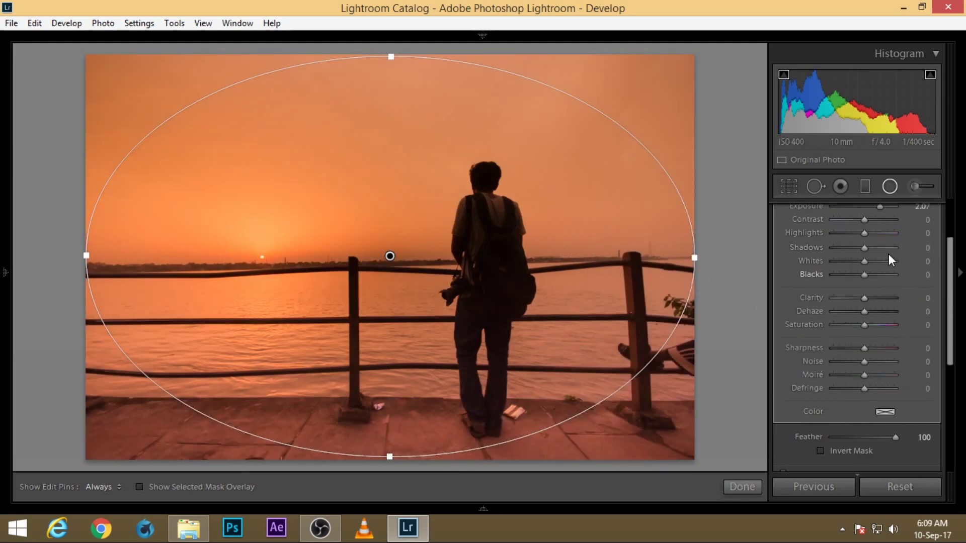
{"action": "scroll", "coordinate": [889, 258], "scroll_direction": "up", "scroll_amount": 2}
{"action": "mouse_move", "coordinate": [880, 255]}
{"action": "left_mouse_down"}
{"action": "mouse_move", "coordinate": [859, 256]}
{"action": "mouse_move", "coordinate": [856, 268]}
{"action": "mouse_move", "coordinate": [863, 255]}
{"action": "left_mouse_up"}
Enlarge the oval beyond the photo's sides, set Saturation to -17 and finish the filter
{"action": "left_click_drag", "start_coordinate": [695, 258], "coordinate": [737, 258]}
{"action": "mouse_move", "coordinate": [391, 456]}
{"action": "left_mouse_down"}
{"action": "mouse_move", "coordinate": [391, 478]}
{"action": "mouse_move", "coordinate": [401, 449]}
{"action": "left_mouse_up"}
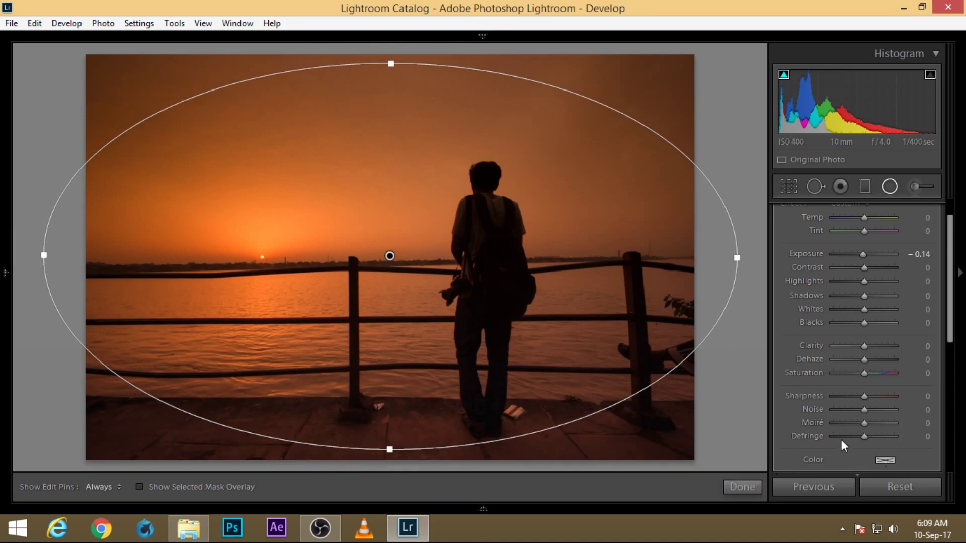
{"action": "left_click_drag", "start_coordinate": [870, 373], "coordinate": [859, 373]}
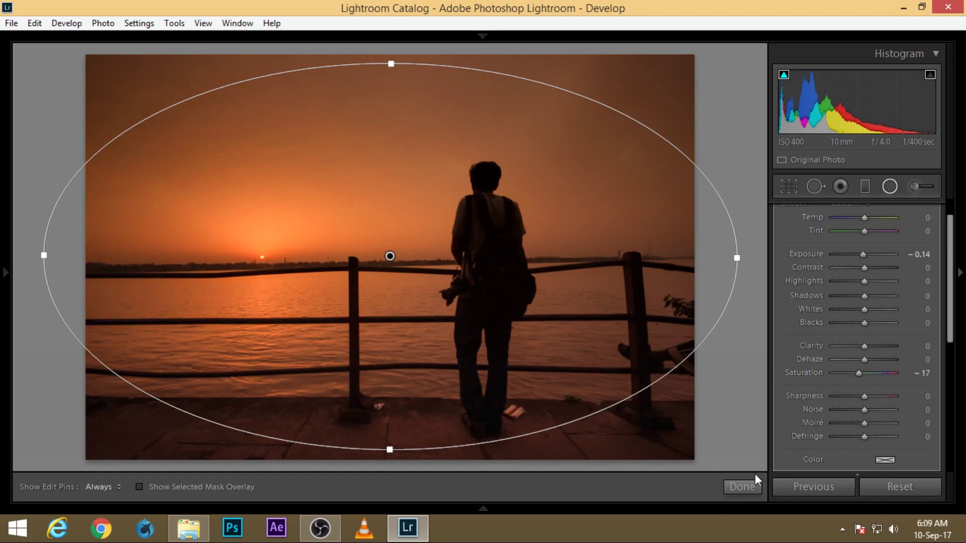
{"action": "left_click", "coordinate": [742, 487]}
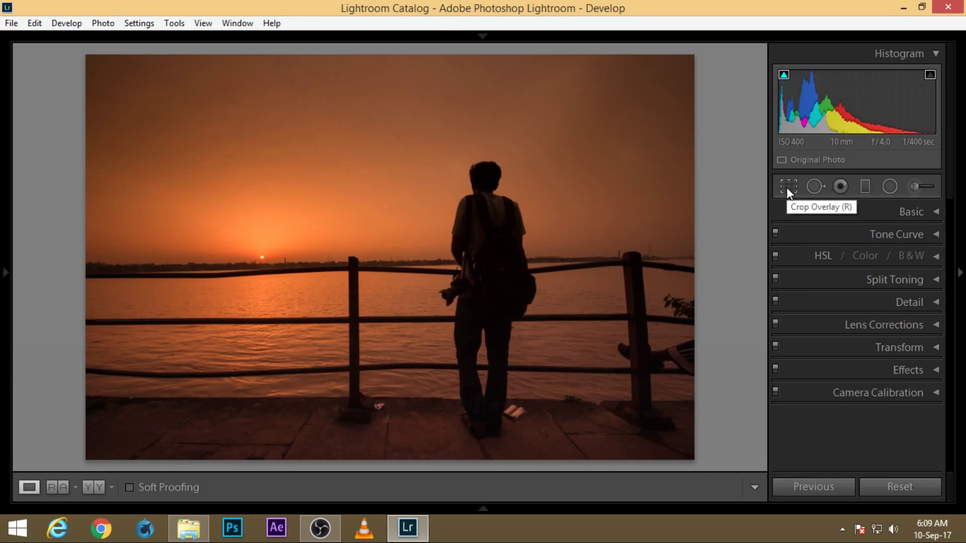
Crop the photo to a 5 x 7 aspect ratio and apply it
{"action": "key", "text": "r"}
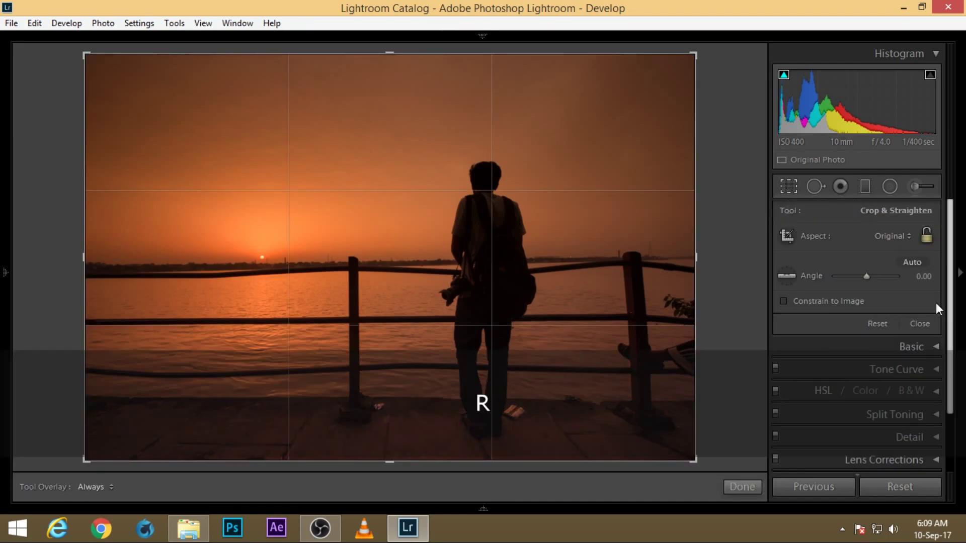
{"action": "left_click", "coordinate": [889, 236]}
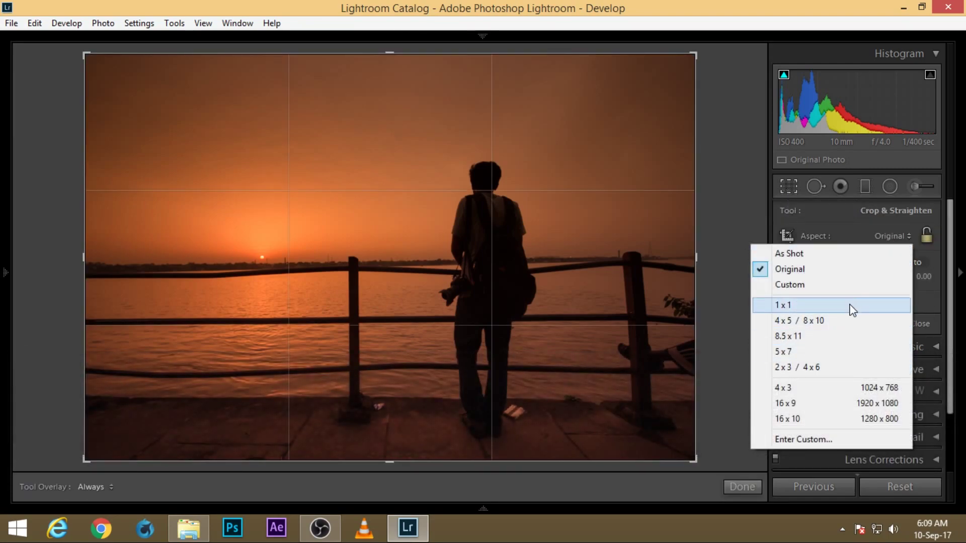
{"action": "left_click", "coordinate": [828, 355]}
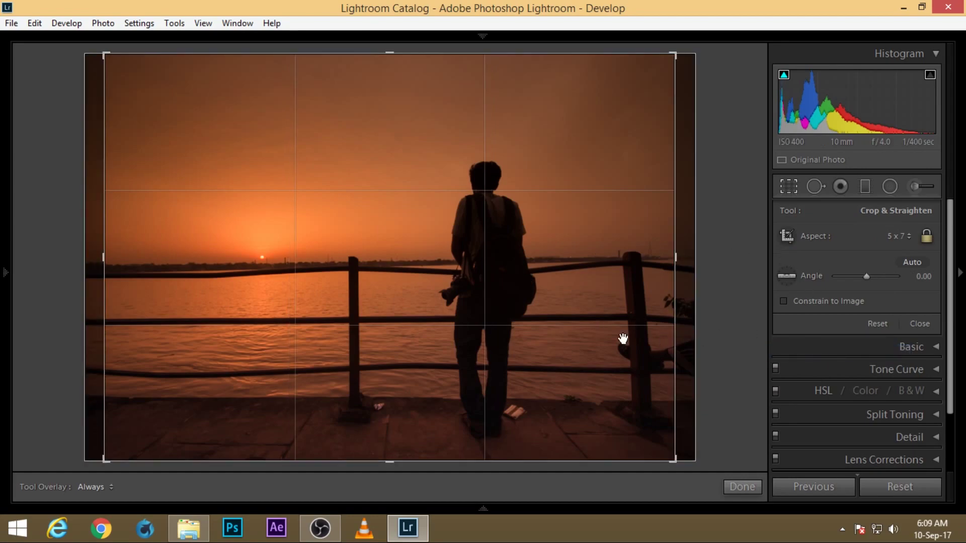
{"action": "key", "text": "Return"}
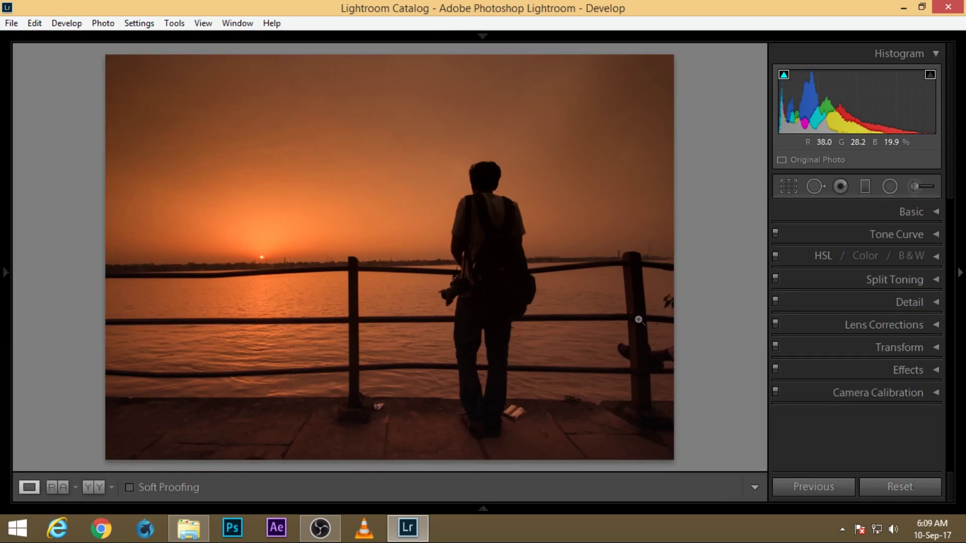
Refine the 5 x 7 crop by tightening the frame and repositioning the photo
{"action": "left_click", "coordinate": [789, 187]}
{"action": "left_click_drag", "start_coordinate": [560, 297], "coordinate": [581, 303]}
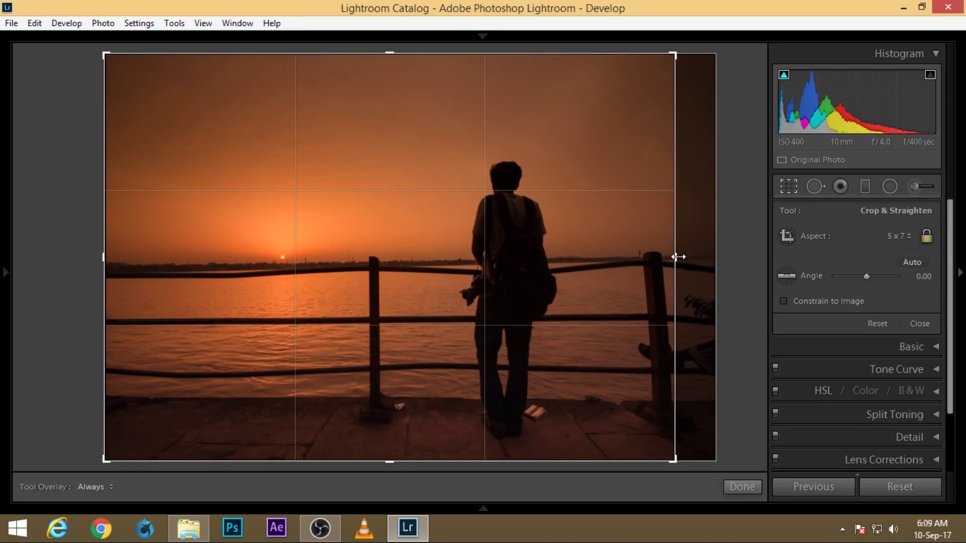
{"action": "left_click_drag", "start_coordinate": [677, 257], "coordinate": [656, 257]}
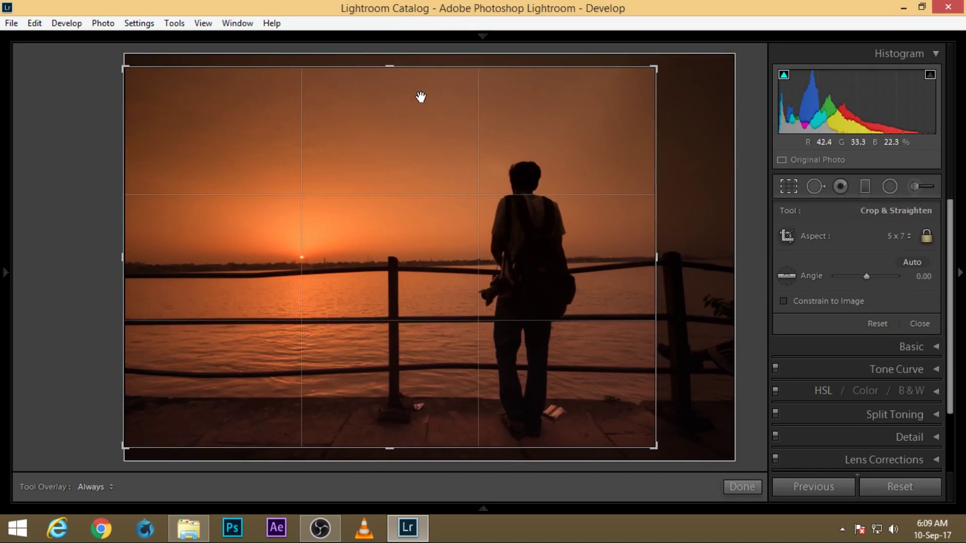
{"action": "left_click_drag", "start_coordinate": [475, 203], "coordinate": [486, 201]}
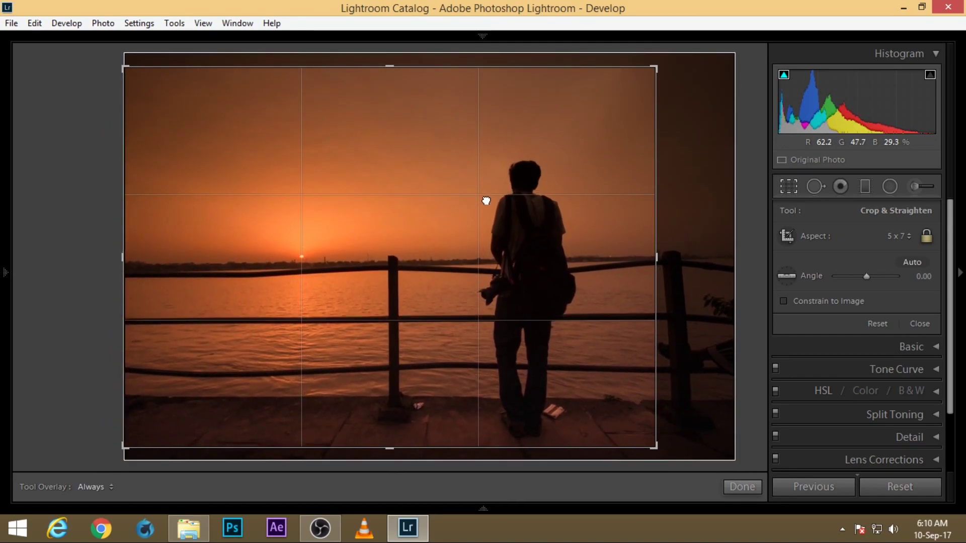
{"action": "key", "text": "Return"}
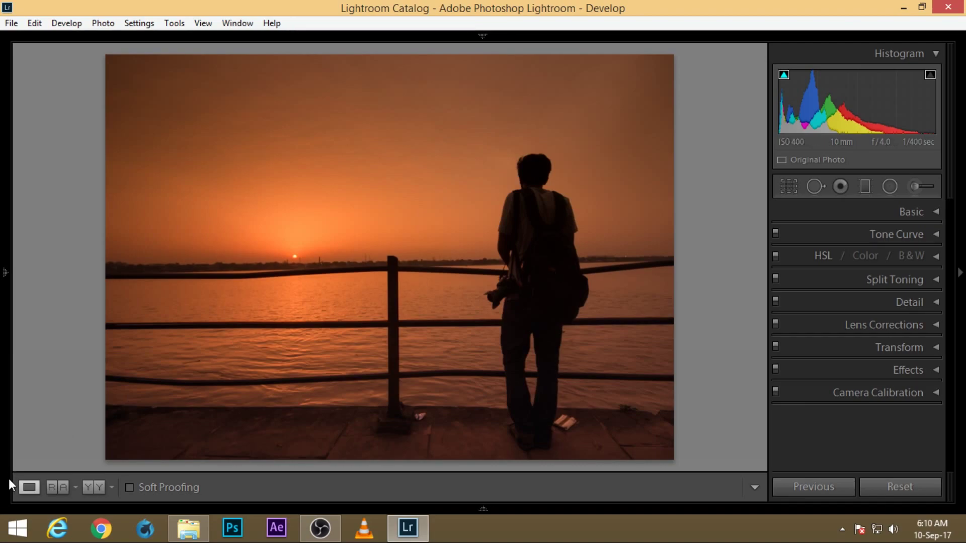
{"action": "left_click", "coordinate": [101, 487]}
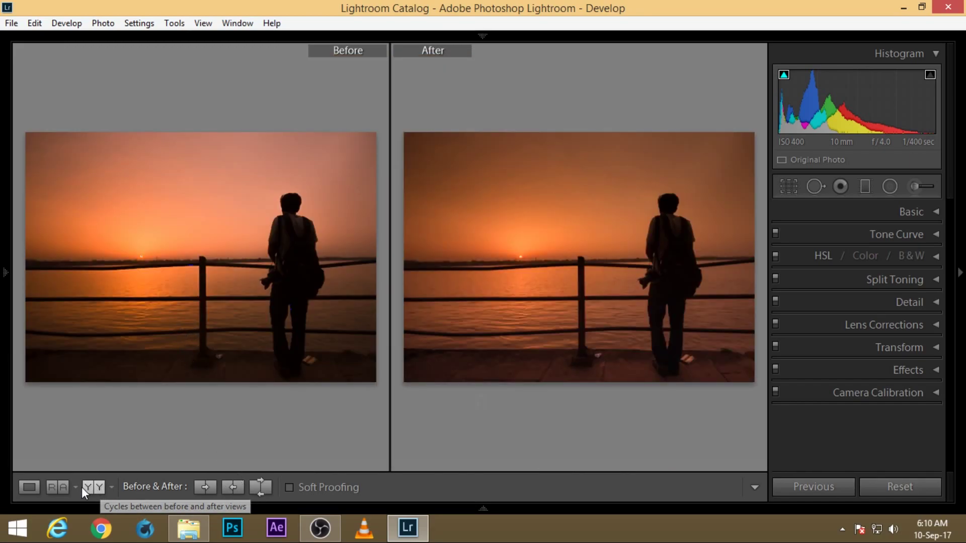
{"action": "left_click", "coordinate": [95, 487]}
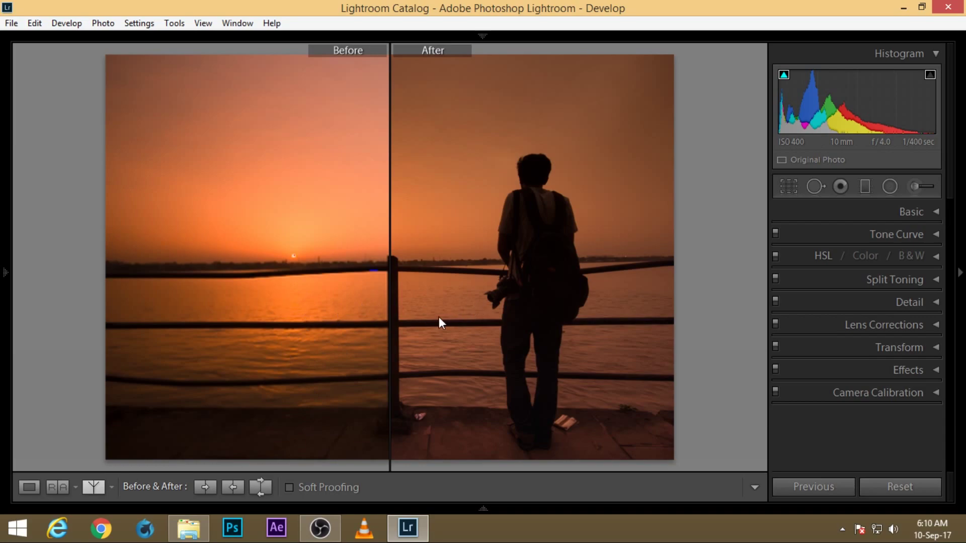
{"action": "left_click", "coordinate": [37, 488]}
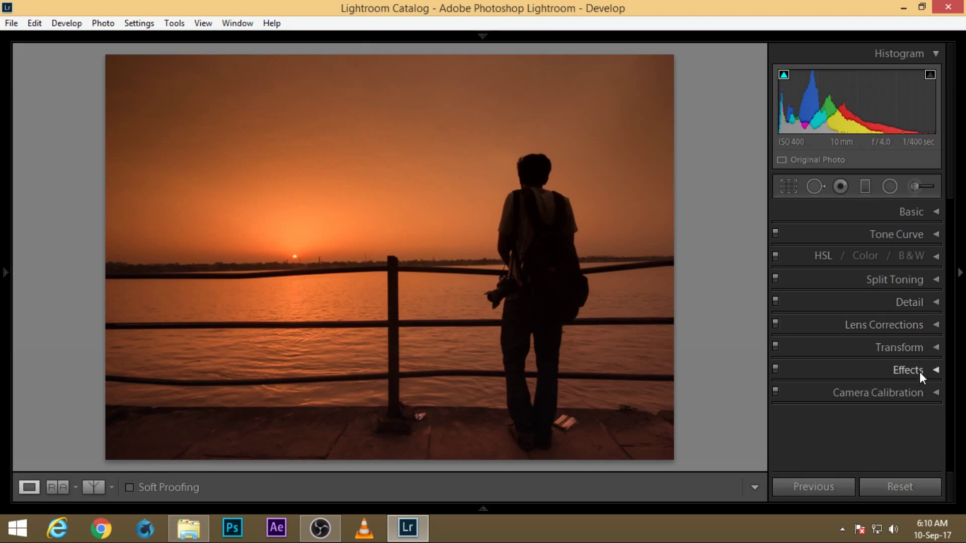
Build a contrast tone curve: lift the black point, raise highlights and lower shadows
{"action": "left_click", "coordinate": [903, 235]}
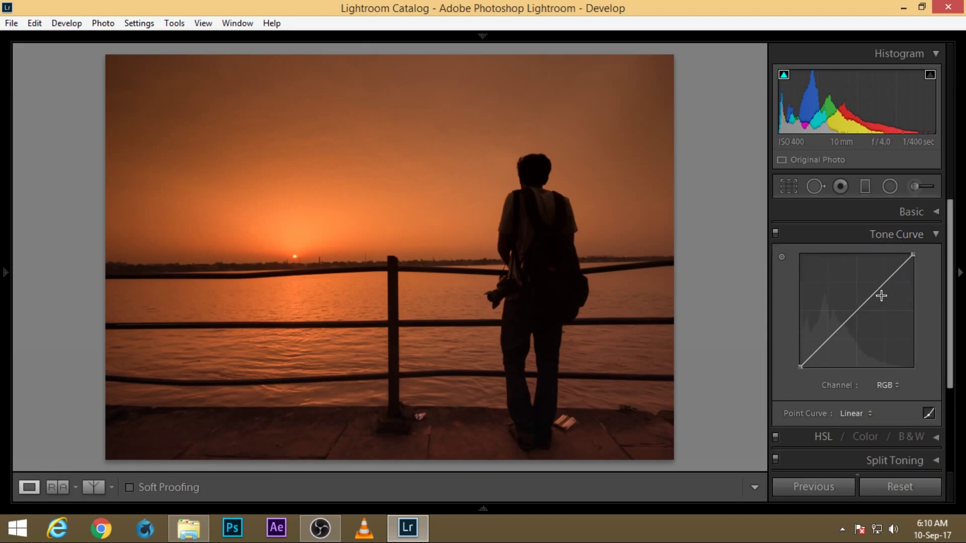
{"action": "left_click_drag", "start_coordinate": [800, 361], "coordinate": [814, 357]}
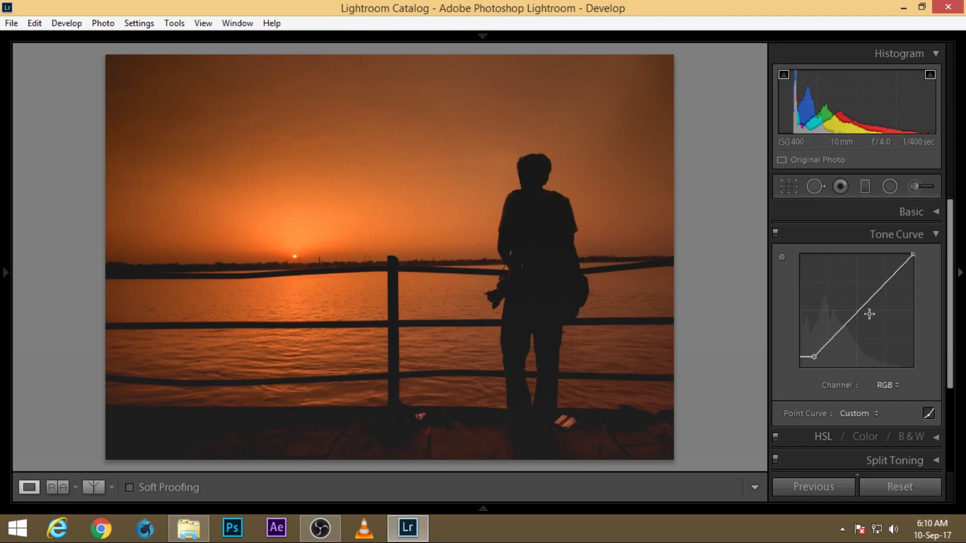
{"action": "left_click_drag", "start_coordinate": [877, 290], "coordinate": [886, 277]}
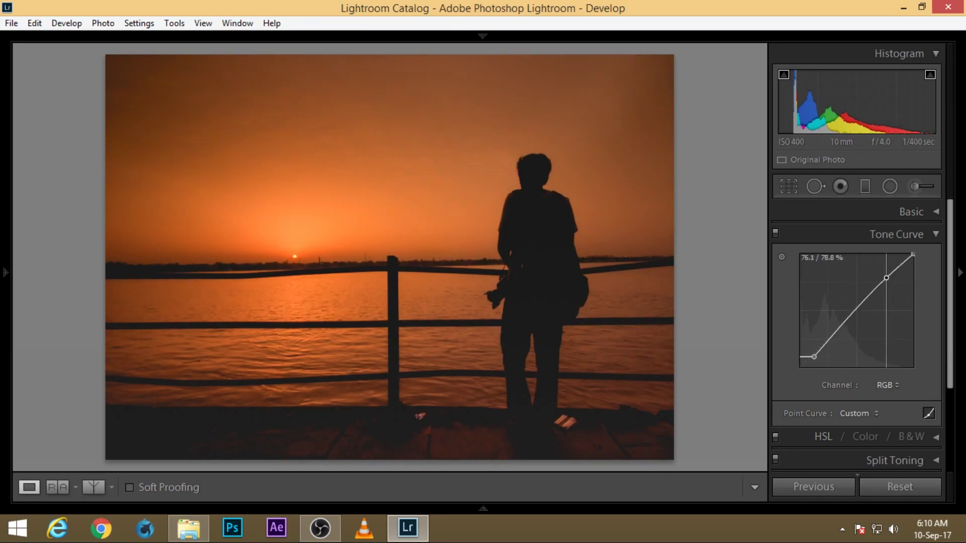
{"action": "left_click_drag", "start_coordinate": [832, 336], "coordinate": [831, 339]}
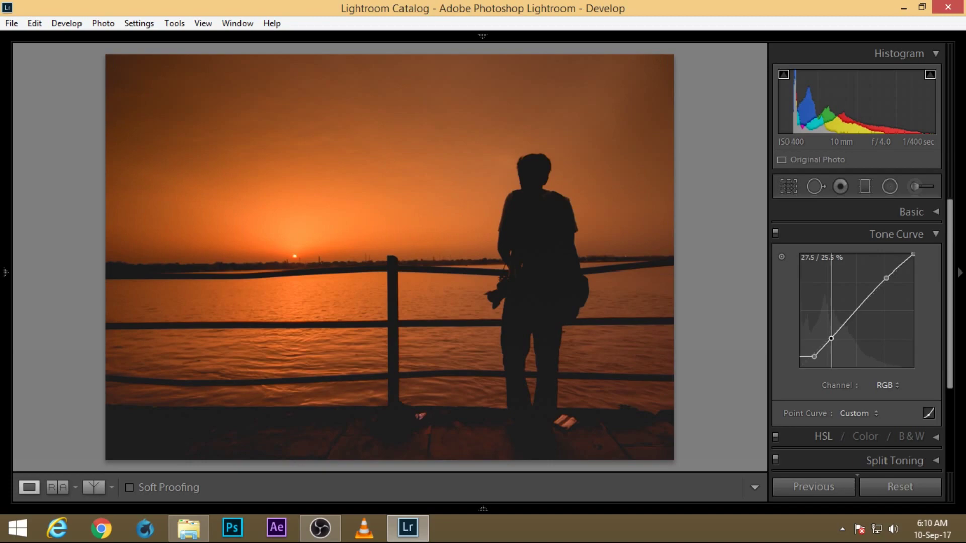
In Basic, set Vibrance +49, Saturation -19 and Temp 7333
{"action": "left_click", "coordinate": [924, 213]}
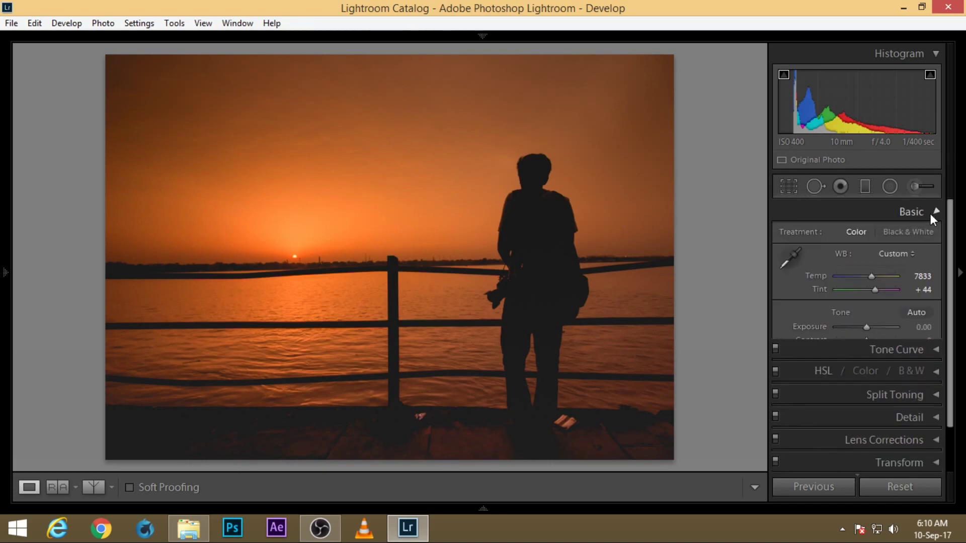
{"action": "scroll", "coordinate": [882, 402], "scroll_direction": "down", "scroll_amount": 1}
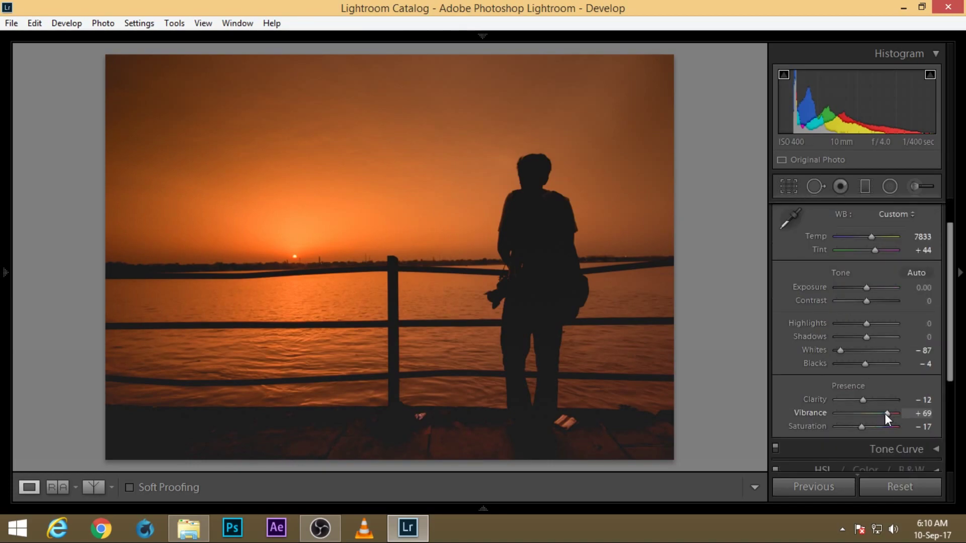
{"action": "key", "text": "Down"}
{"action": "key", "text": "Up"}
{"action": "key", "text": "Up"}
{"action": "key", "text": "Up"}
{"action": "key", "text": "Down"}
{"action": "key", "text": "Down"}
{"action": "key", "text": "Down"}
{"action": "key", "text": "Down"}
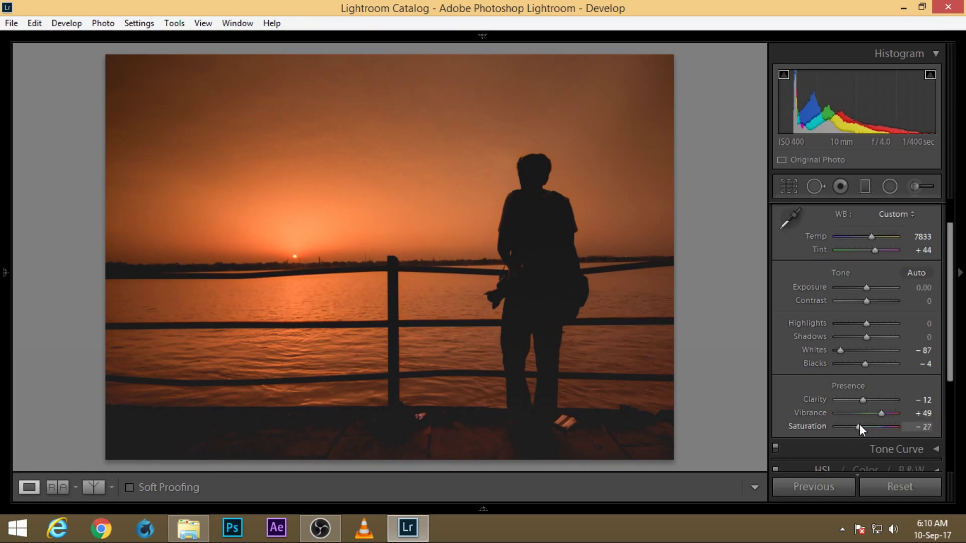
{"action": "key", "text": "Up"}
{"action": "key", "text": "Up"}
{"action": "key", "text": "Up"}
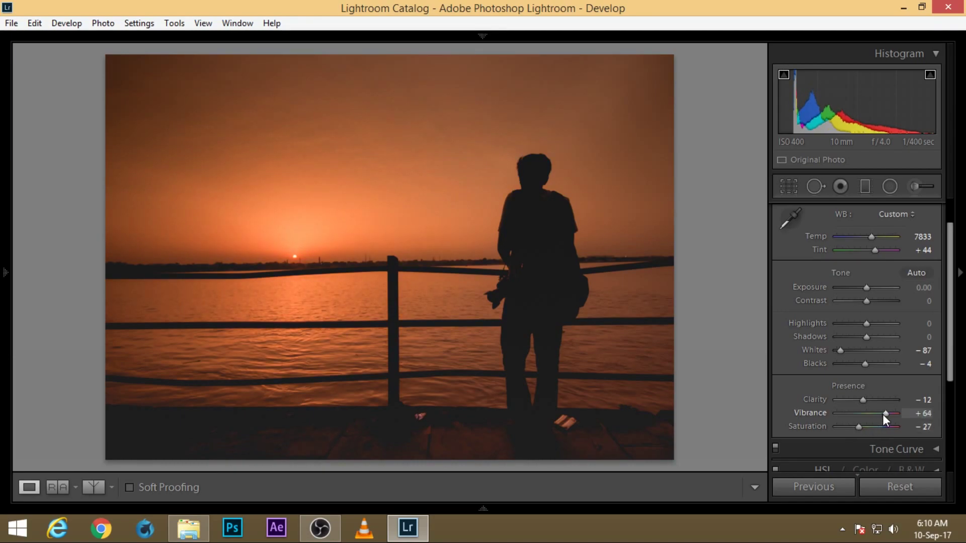
{"action": "key", "text": "Up"}
{"action": "left_click_drag", "start_coordinate": [859, 426], "coordinate": [861, 427]}
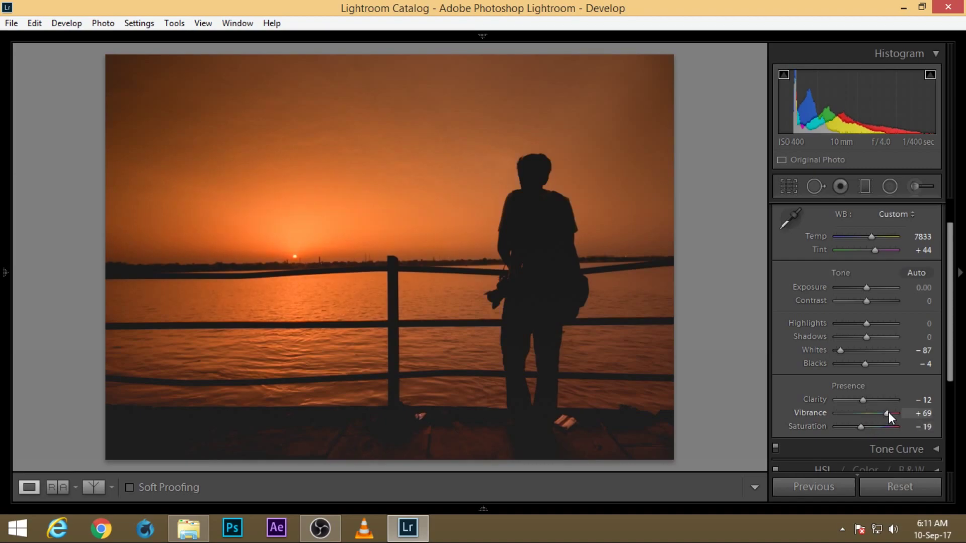
{"action": "key", "text": "Down"}
{"action": "key", "text": "Down"}
{"action": "key", "text": "Down"}
{"action": "key", "text": "Down"}
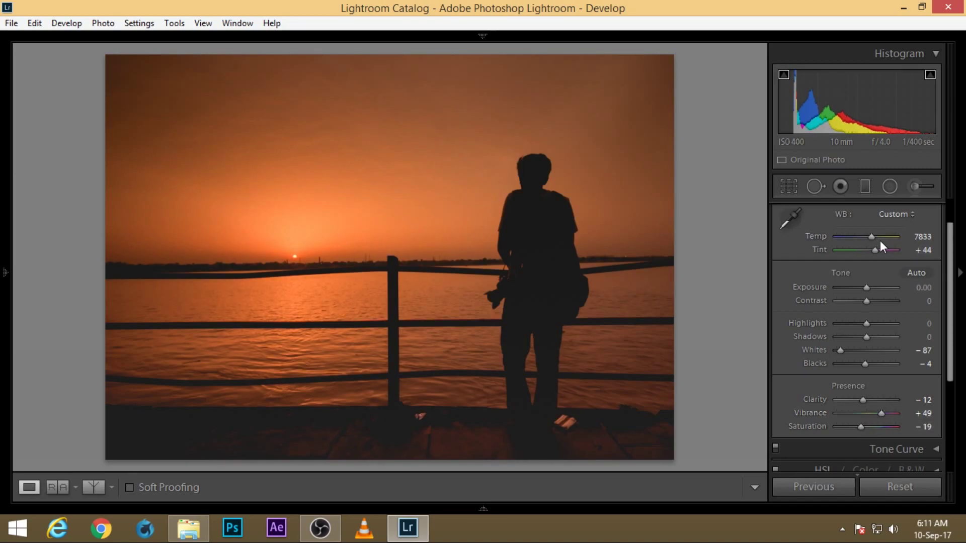
{"action": "key", "text": "Down"}
{"action": "key", "text": "Down"}
{"action": "key", "text": "Down"}
{"action": "key", "text": "Down"}
{"action": "key", "text": "Down"}
{"action": "key", "text": "Down"}
{"action": "key", "text": "Down"}
{"action": "key", "text": "Down"}
{"action": "key", "text": "Down"}
{"action": "key", "text": "Down"}
{"action": "scroll", "coordinate": [907, 359], "scroll_direction": "up", "scroll_amount": 1}
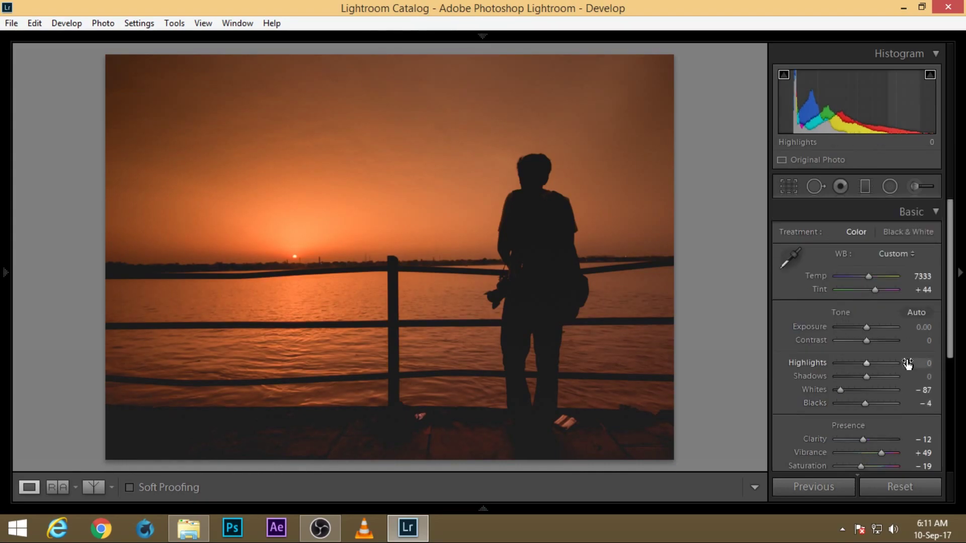
Pull down a point on the Red channel tone curve to reduce red
{"action": "left_click", "coordinate": [937, 215]}
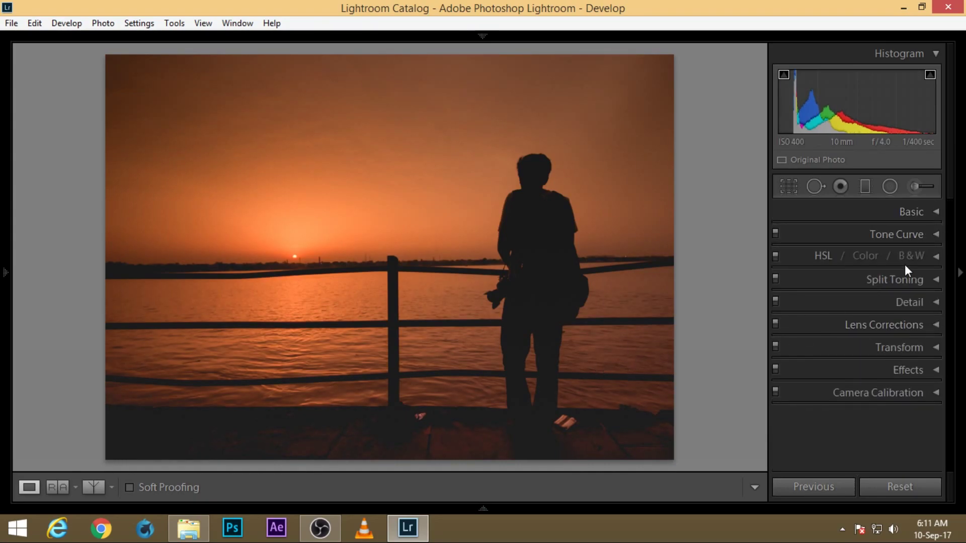
{"action": "left_click", "coordinate": [931, 235]}
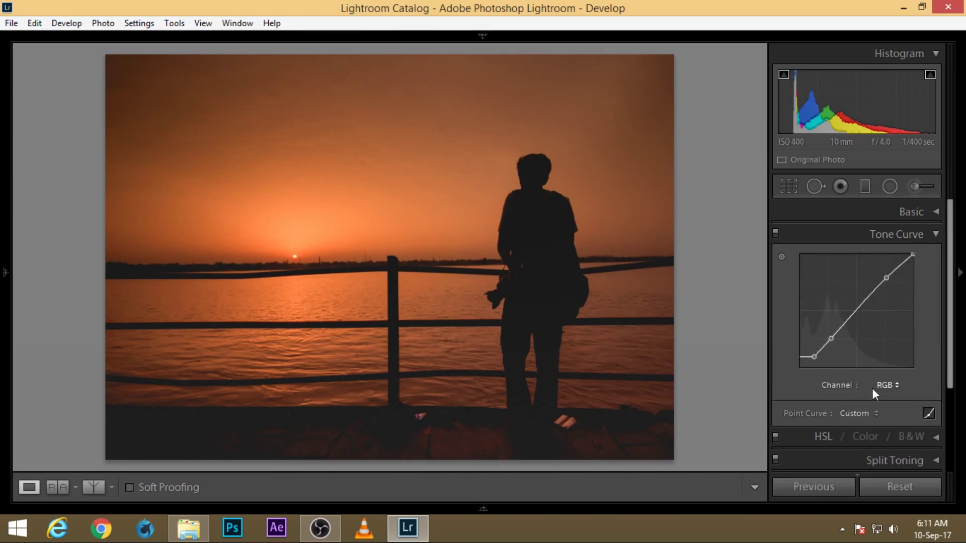
{"action": "left_click", "coordinate": [889, 385]}
{"action": "left_click", "coordinate": [839, 417]}
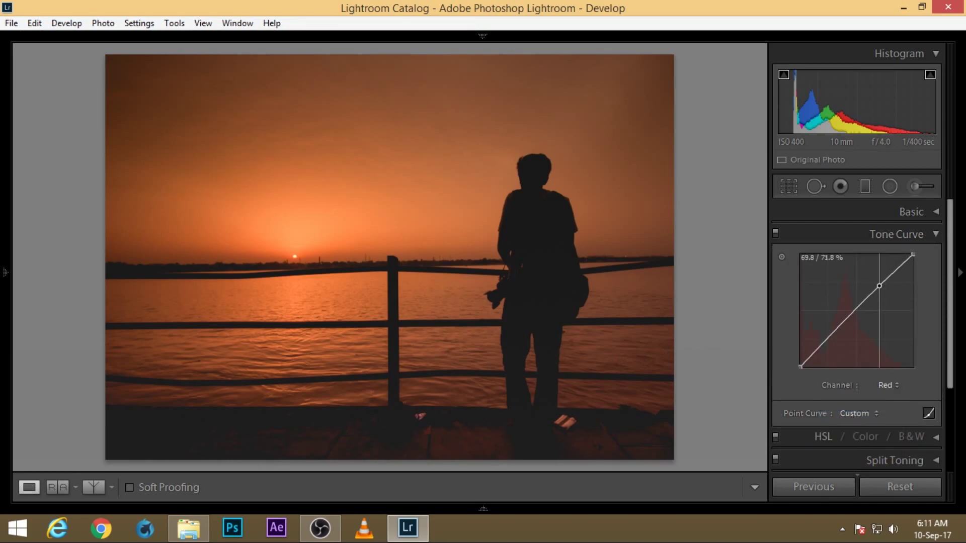
{"action": "left_click_drag", "start_coordinate": [879, 286], "coordinate": [870, 299]}
{"action": "left_click", "coordinate": [889, 385]}
Add two slightly lowered points on the Blue channel curve, then return the channel to RGB
{"action": "left_click", "coordinate": [849, 449]}
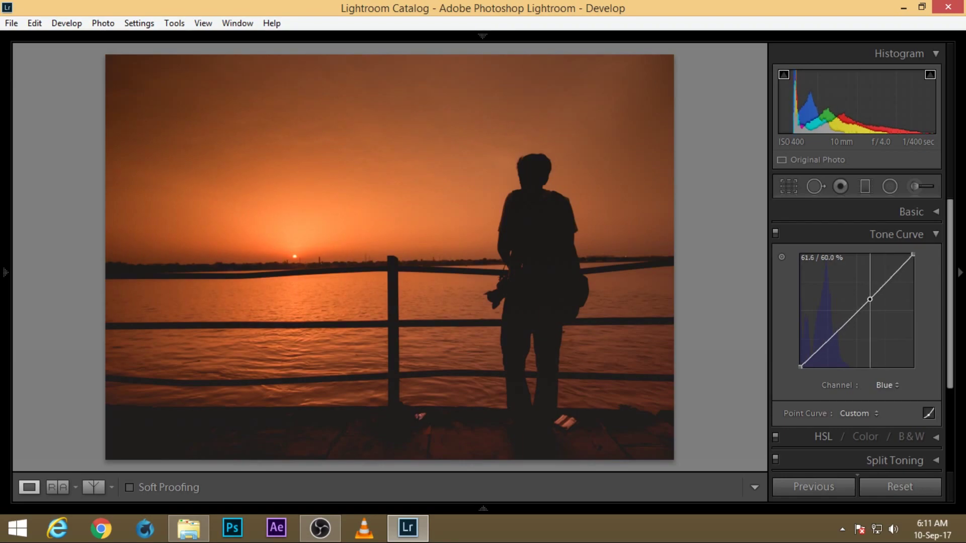
{"action": "left_click_drag", "start_coordinate": [826, 341], "coordinate": [826, 344]}
{"action": "left_click_drag", "start_coordinate": [870, 300], "coordinate": [870, 298]}
{"action": "left_click", "coordinate": [886, 390]}
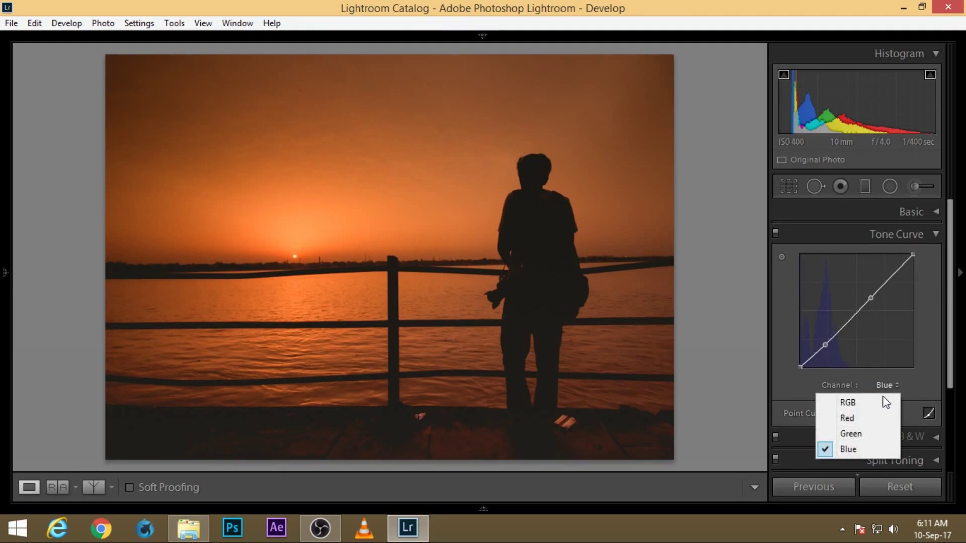
{"action": "left_click", "coordinate": [886, 385]}
{"action": "left_click", "coordinate": [888, 385]}
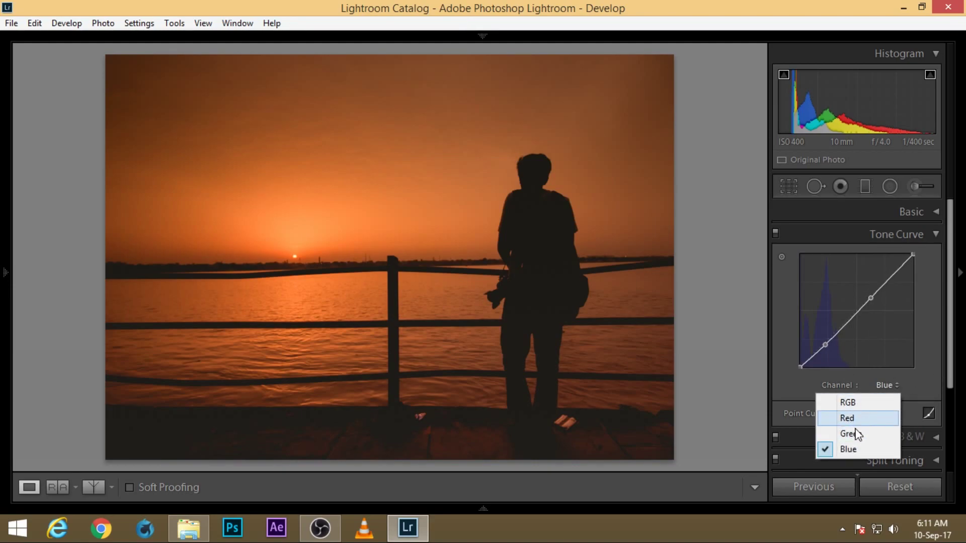
{"action": "left_click", "coordinate": [921, 372]}
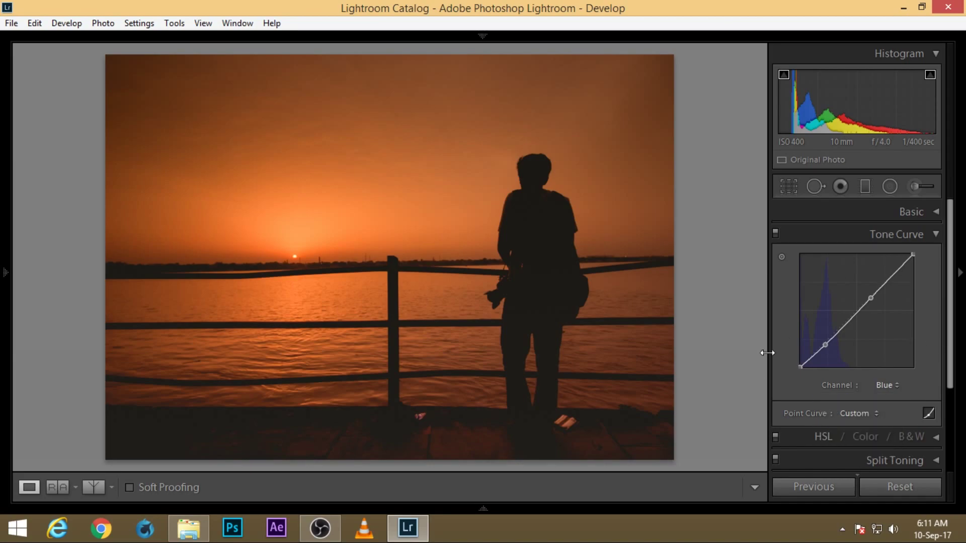
{"action": "left_click", "coordinate": [897, 386]}
{"action": "left_click", "coordinate": [846, 401]}
Tint the highlights warm with Split Toning hue 42 and saturation 24
{"action": "left_click", "coordinate": [930, 235]}
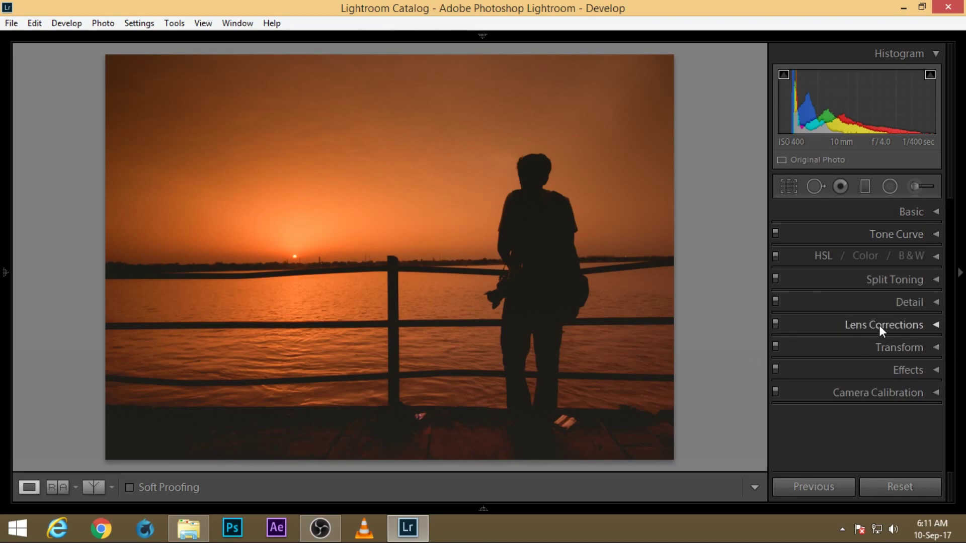
{"action": "left_click", "coordinate": [922, 277]}
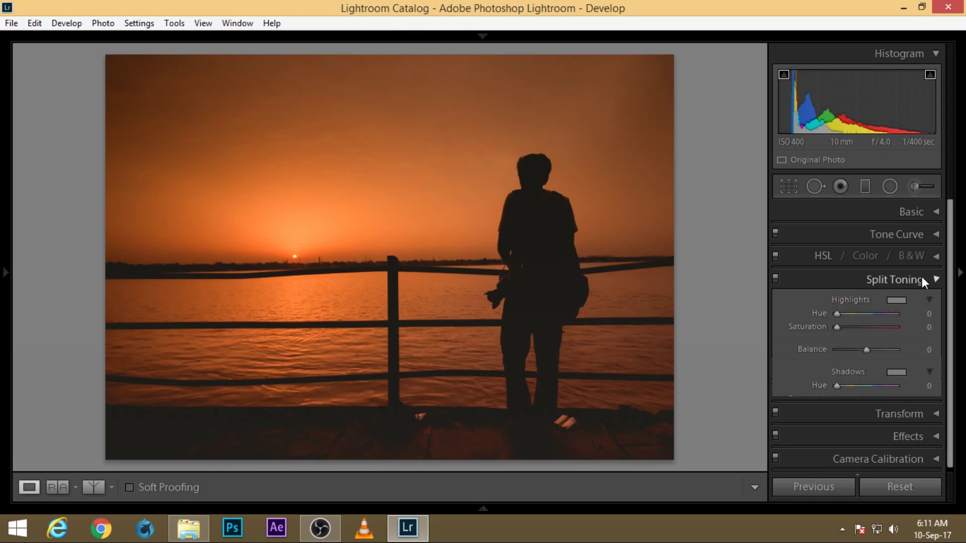
{"action": "left_click", "coordinate": [897, 301]}
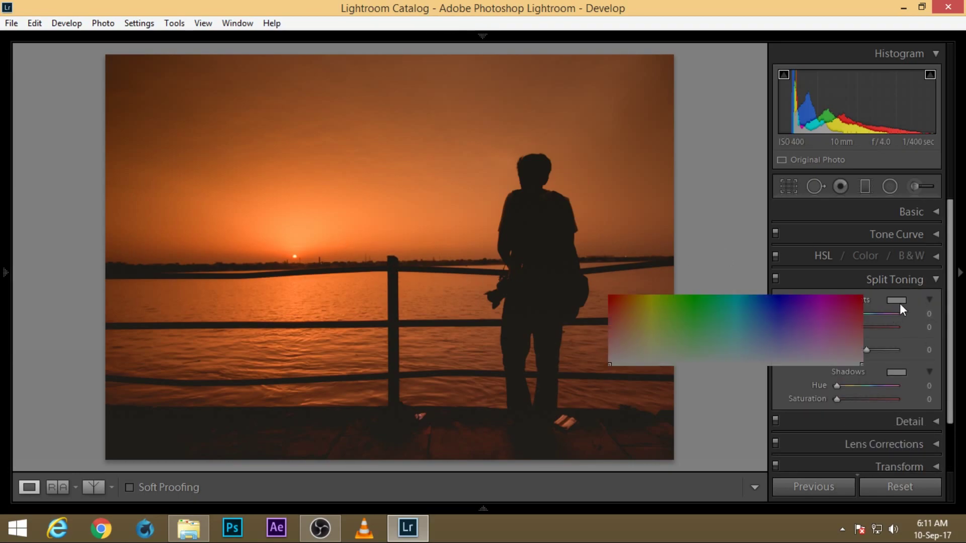
{"action": "left_click", "coordinate": [642, 351]}
{"action": "left_click_drag", "start_coordinate": [642, 351], "coordinate": [646, 342]}
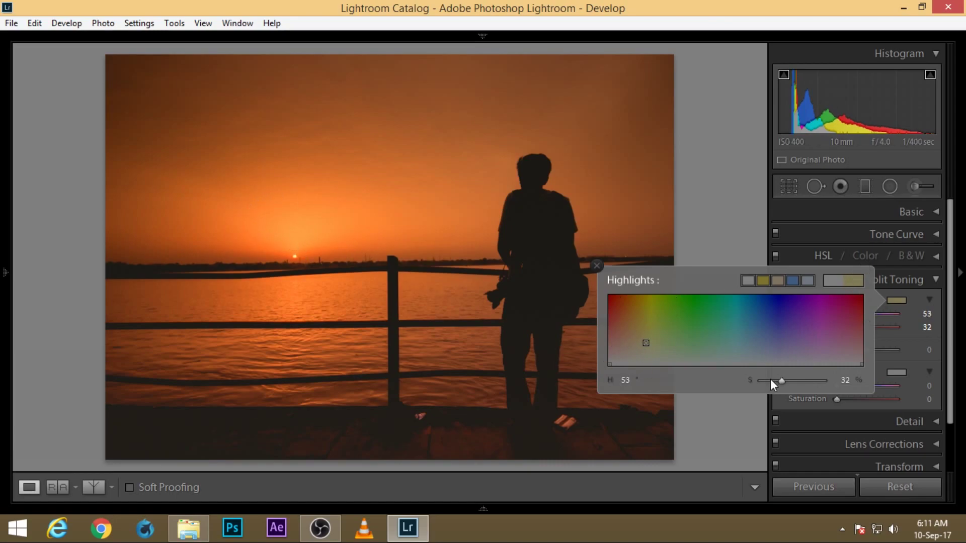
{"action": "mouse_move", "coordinate": [645, 344]}
{"action": "left_mouse_down"}
{"action": "mouse_move", "coordinate": [633, 290]}
{"action": "mouse_move", "coordinate": [638, 348]}
{"action": "left_mouse_up"}
{"action": "left_click", "coordinate": [910, 312]}
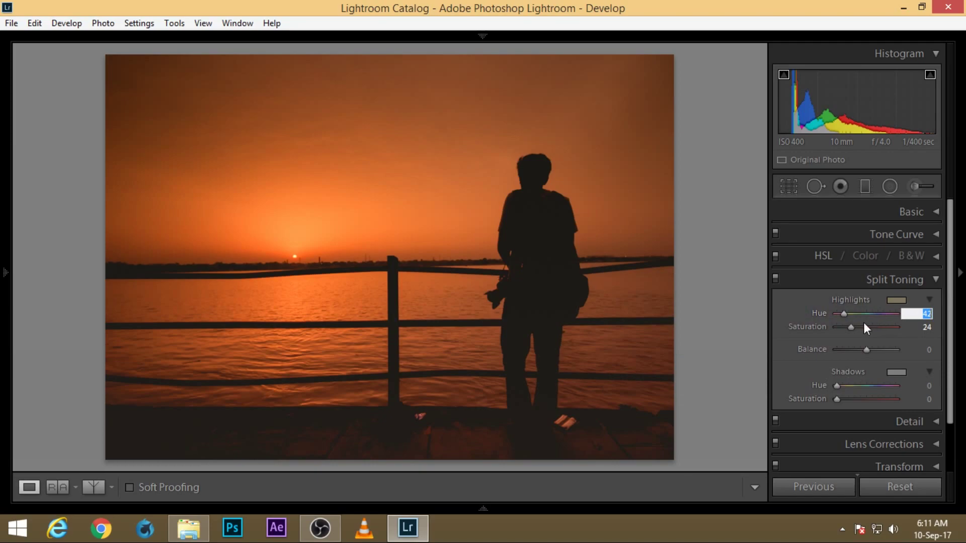
Tint the shadows bluish with hue 243 and saturation 10
{"action": "left_click", "coordinate": [897, 373]}
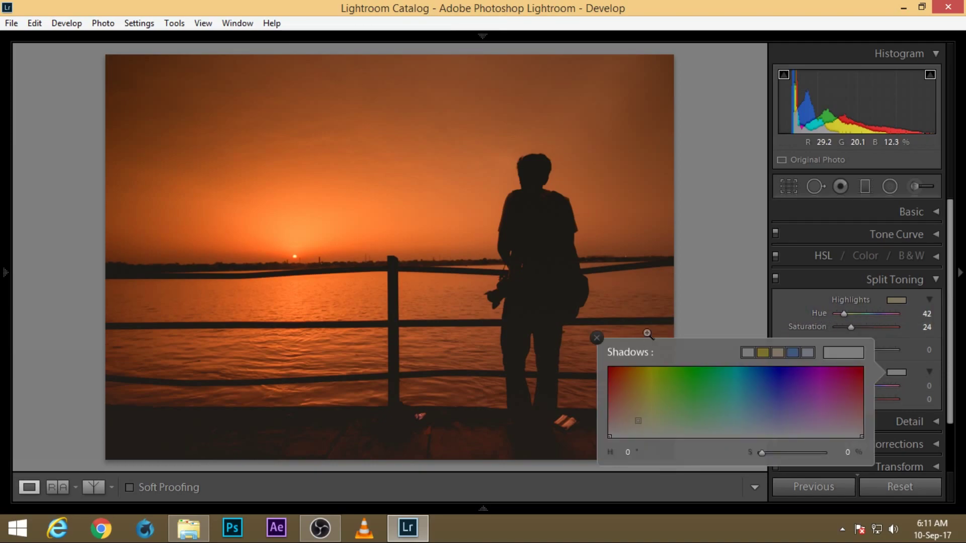
{"action": "left_click_drag", "start_coordinate": [778, 383], "coordinate": [780, 424]}
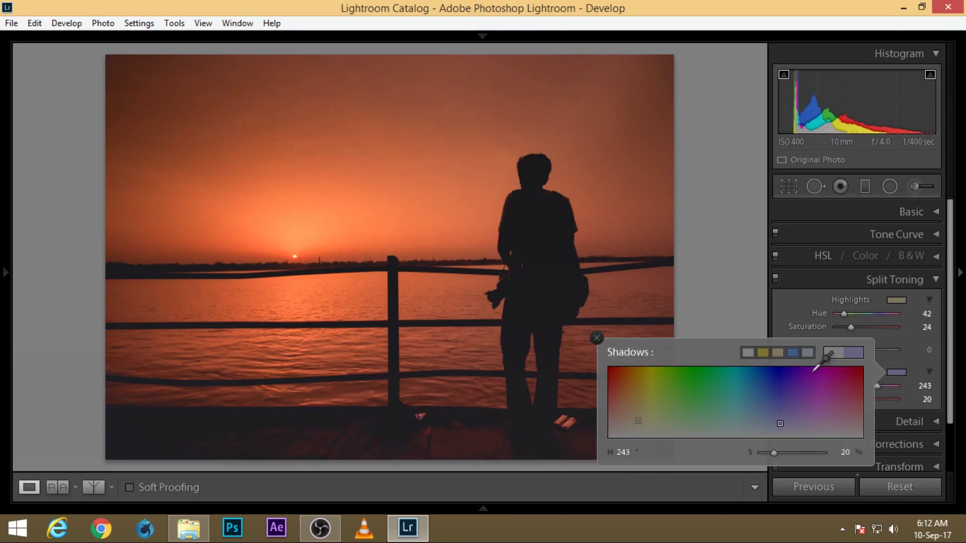
{"action": "left_click", "coordinate": [598, 337]}
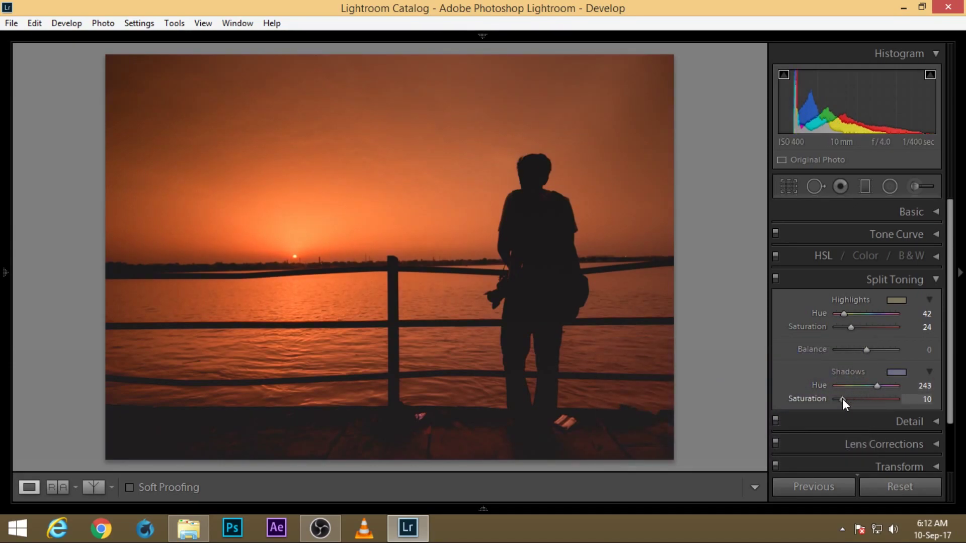
{"action": "left_click_drag", "start_coordinate": [842, 398], "coordinate": [842, 398]}
Shift the Orange hue toward red to -20 in the HSL panel
{"action": "left_click", "coordinate": [902, 283]}
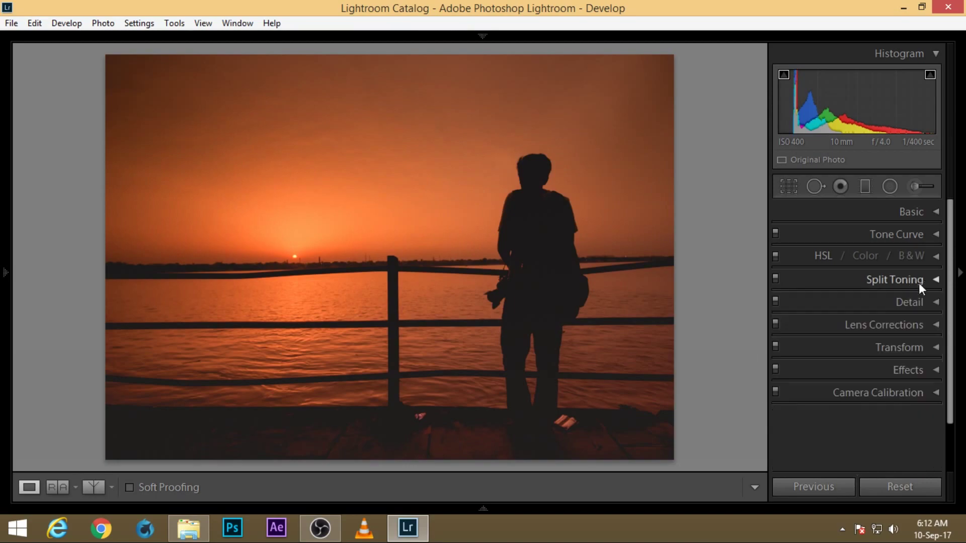
{"action": "left_click", "coordinate": [870, 254]}
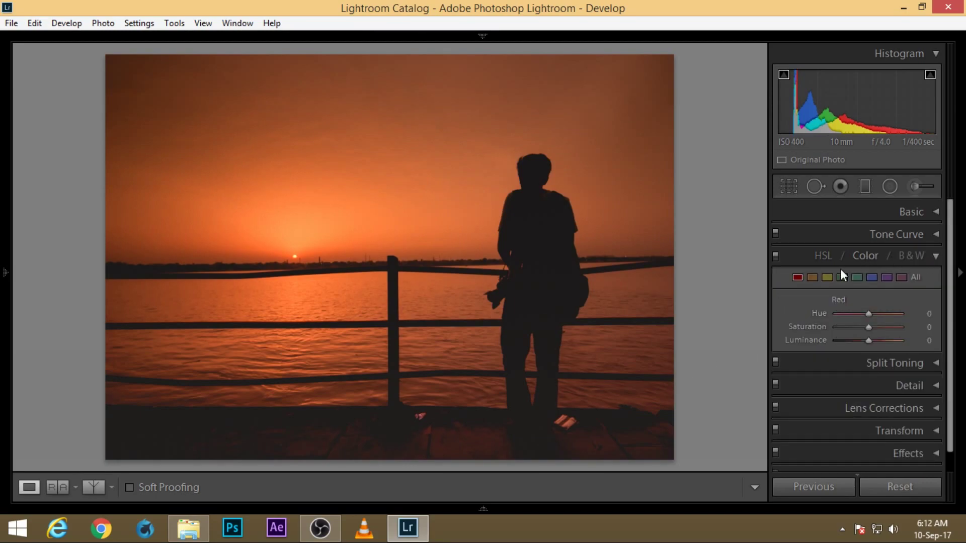
{"action": "left_click", "coordinate": [826, 257]}
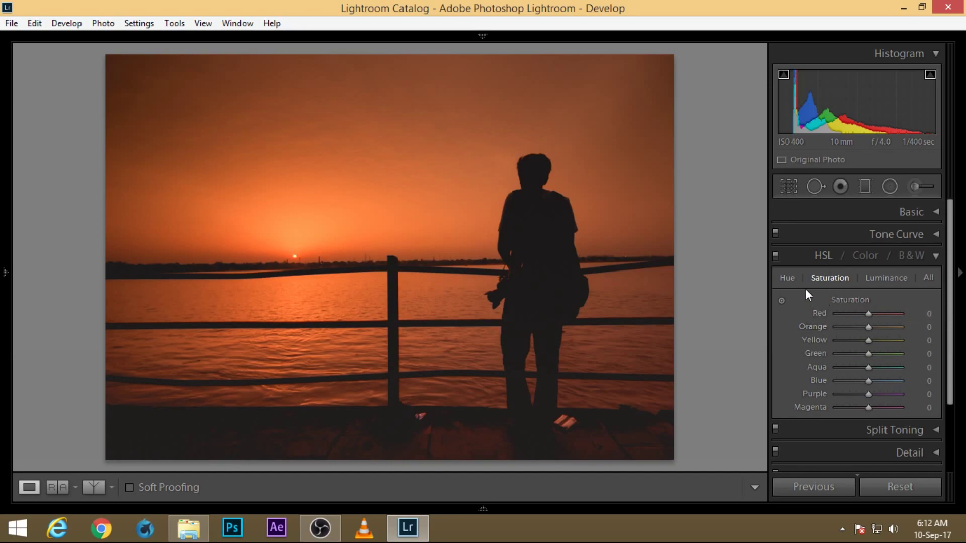
{"action": "left_click", "coordinate": [788, 277]}
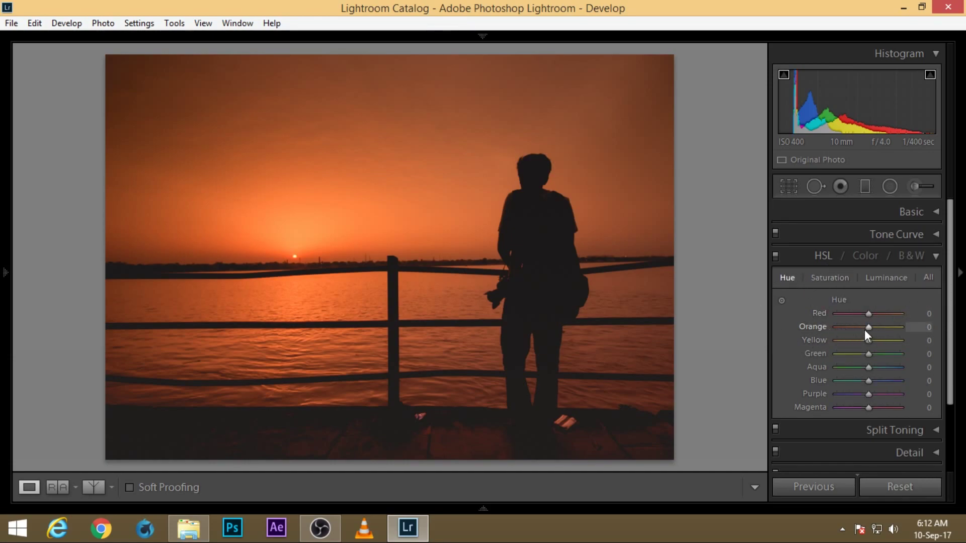
{"action": "left_click_drag", "start_coordinate": [866, 328], "coordinate": [859, 333]}
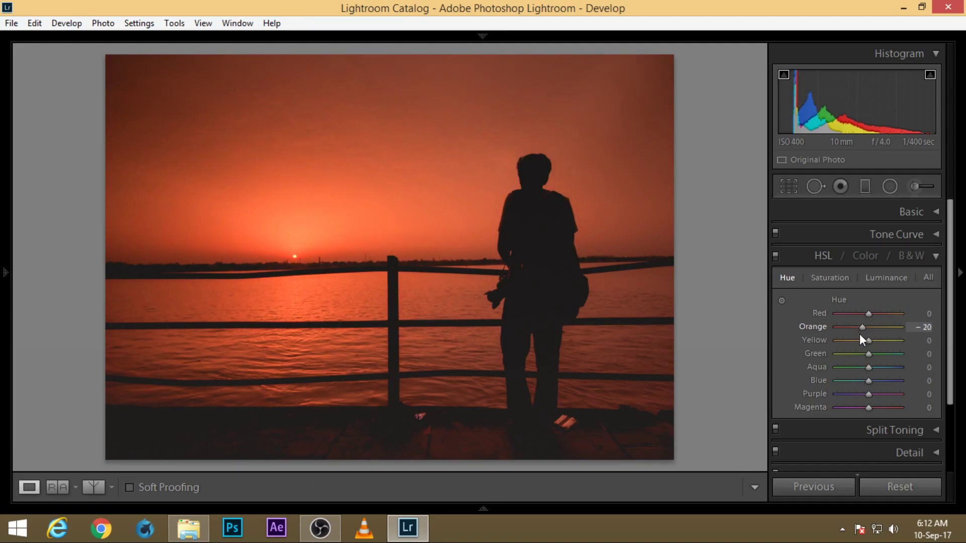
Raise Red luminance to +27 and lower Orange saturation slightly to -11
{"action": "left_click", "coordinate": [832, 282]}
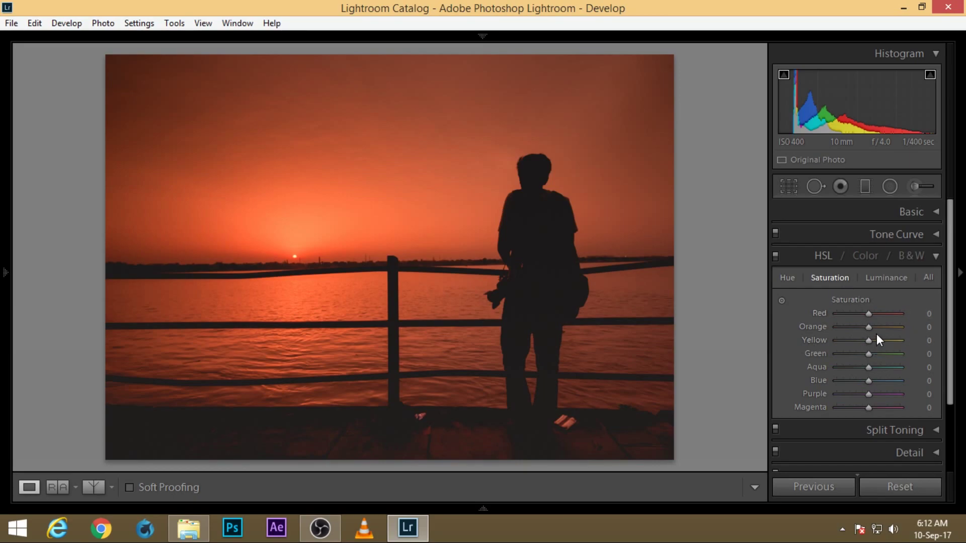
{"action": "left_click", "coordinate": [882, 278]}
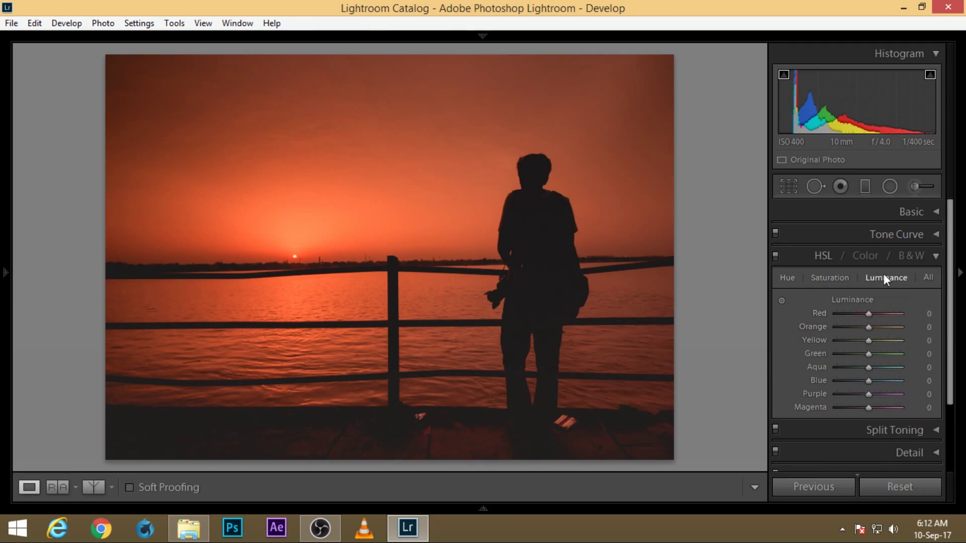
{"action": "left_click", "coordinate": [877, 313]}
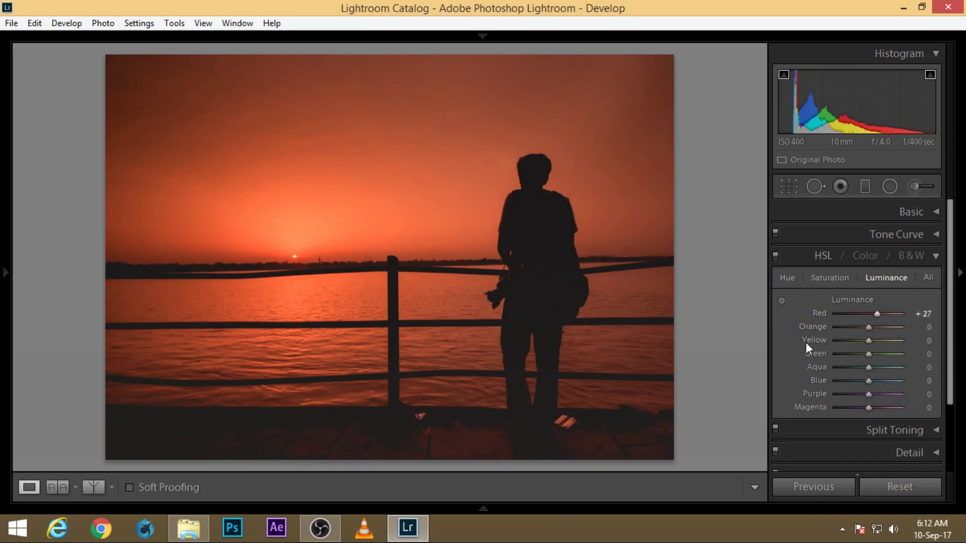
{"action": "left_click", "coordinate": [876, 328]}
{"action": "left_click_drag", "start_coordinate": [874, 329], "coordinate": [867, 328]}
{"action": "left_click", "coordinate": [830, 278]}
{"action": "left_click", "coordinate": [861, 328]}
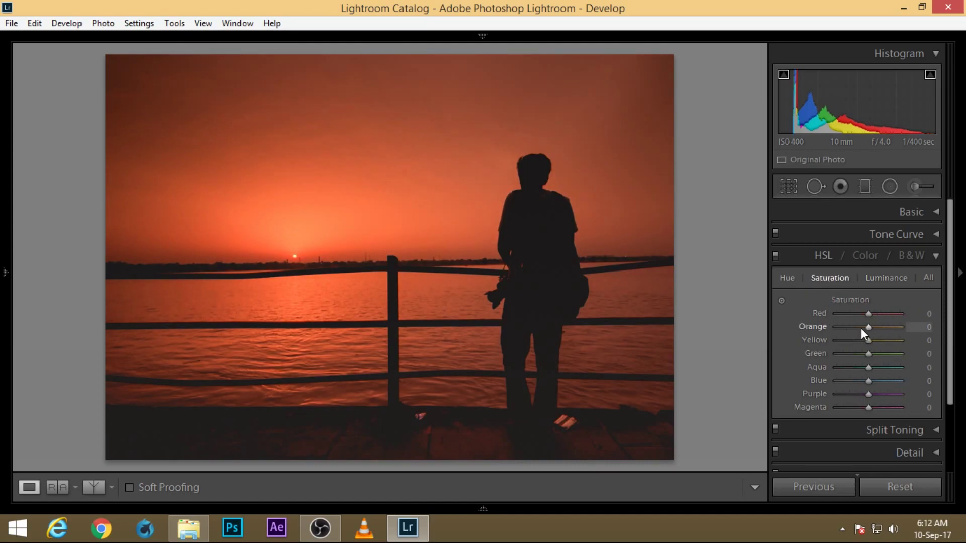
{"action": "left_click_drag", "start_coordinate": [861, 328], "coordinate": [864, 327]}
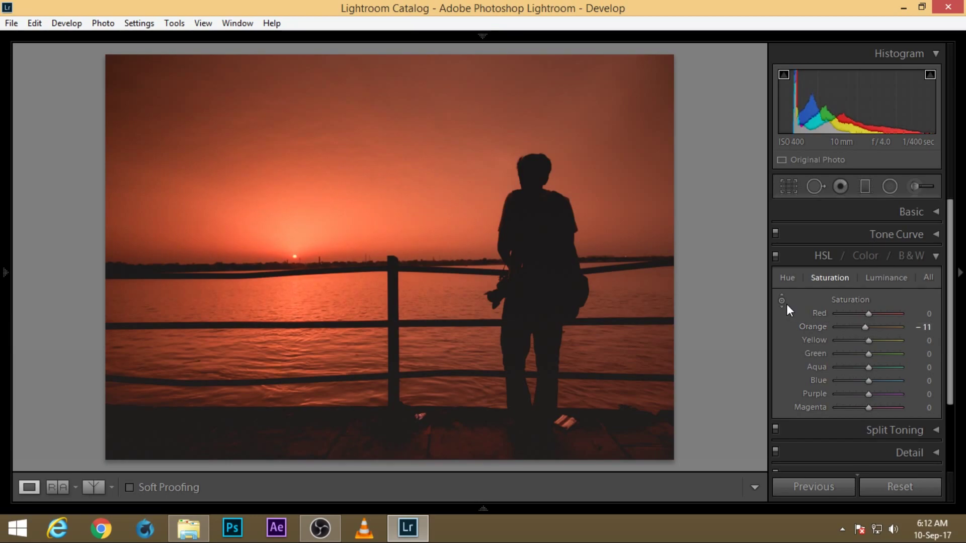
Set sharpening to Amount 150, Detail 100 and Masking 94
{"action": "left_click", "coordinate": [931, 258]}
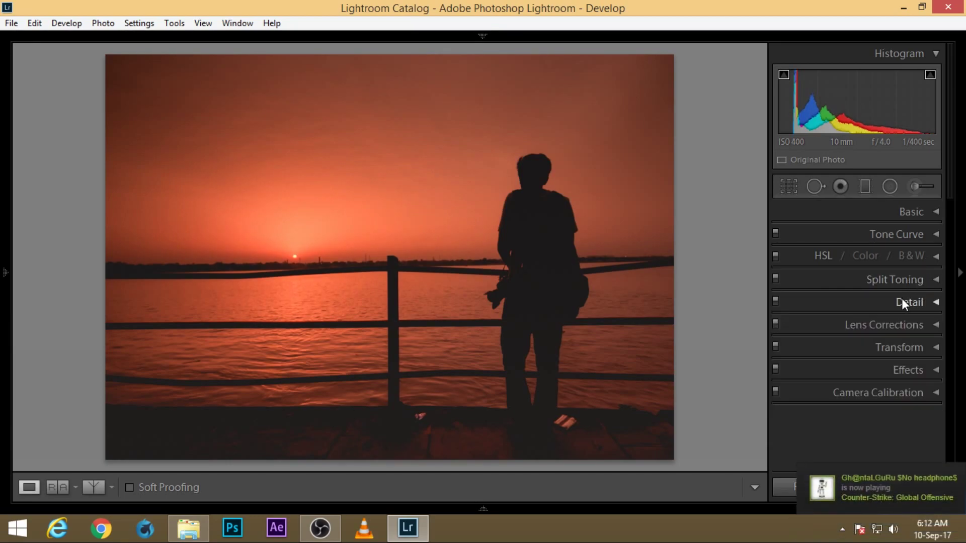
{"action": "left_click", "coordinate": [829, 302]}
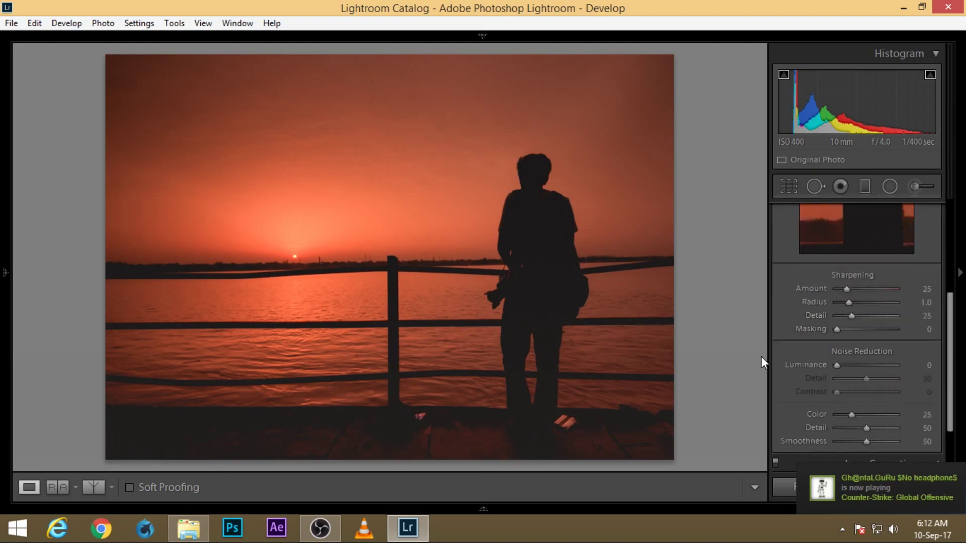
{"action": "left_click_drag", "start_coordinate": [851, 315], "coordinate": [896, 315]}
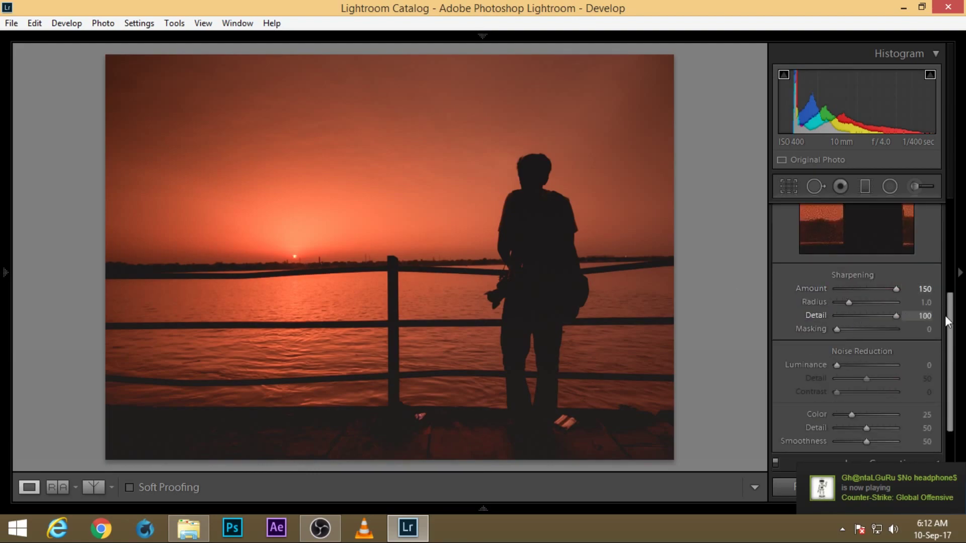
{"action": "left_click_drag", "start_coordinate": [837, 330], "coordinate": [893, 330]}
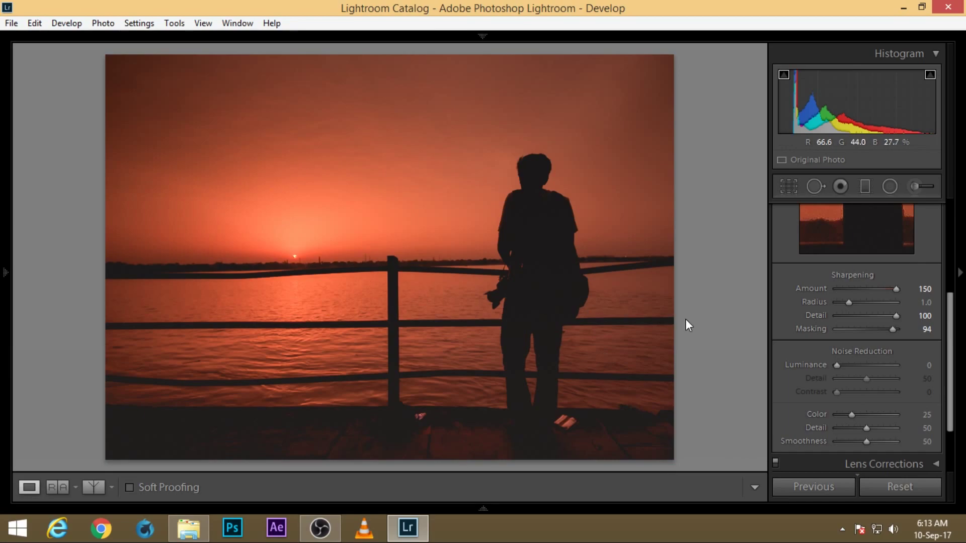
Set noise reduction to Luminance 20, Contrast 29 and Color 40
{"action": "left_click", "coordinate": [848, 366]}
{"action": "left_click", "coordinate": [853, 392]}
{"action": "left_click", "coordinate": [861, 414]}
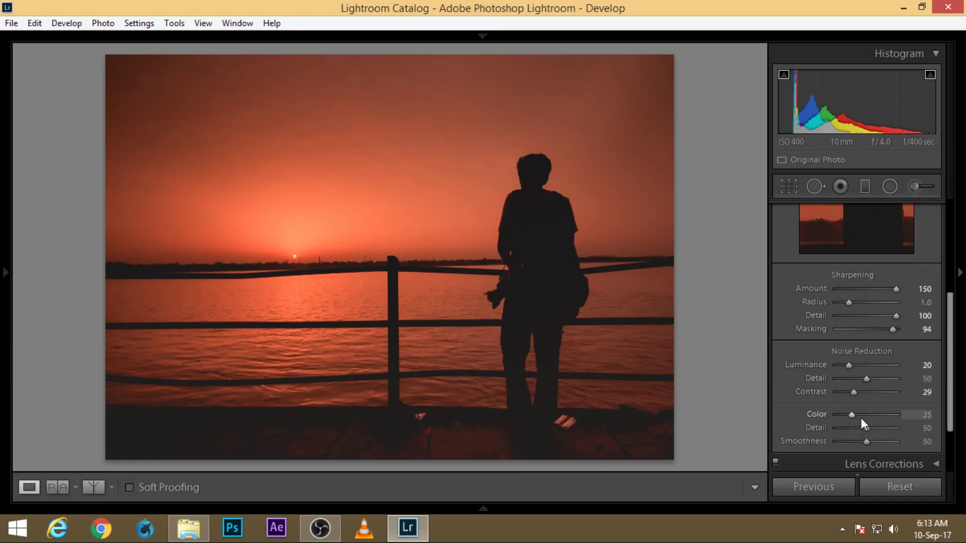
{"action": "scroll", "coordinate": [940, 342], "scroll_direction": "down", "scroll_amount": 3}
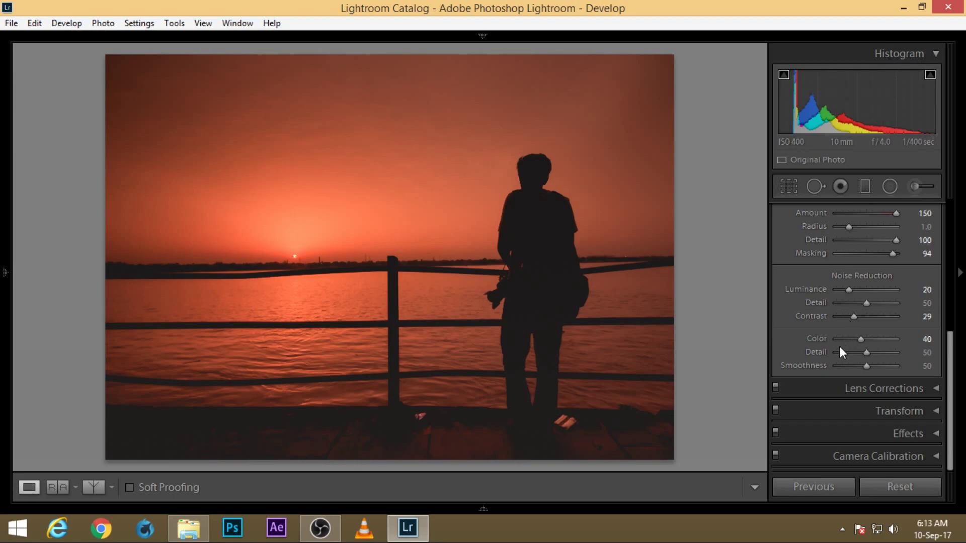
{"action": "scroll", "coordinate": [898, 394], "scroll_direction": "up", "scroll_amount": 2}
{"action": "scroll", "coordinate": [898, 394], "scroll_direction": "up", "scroll_amount": 5}
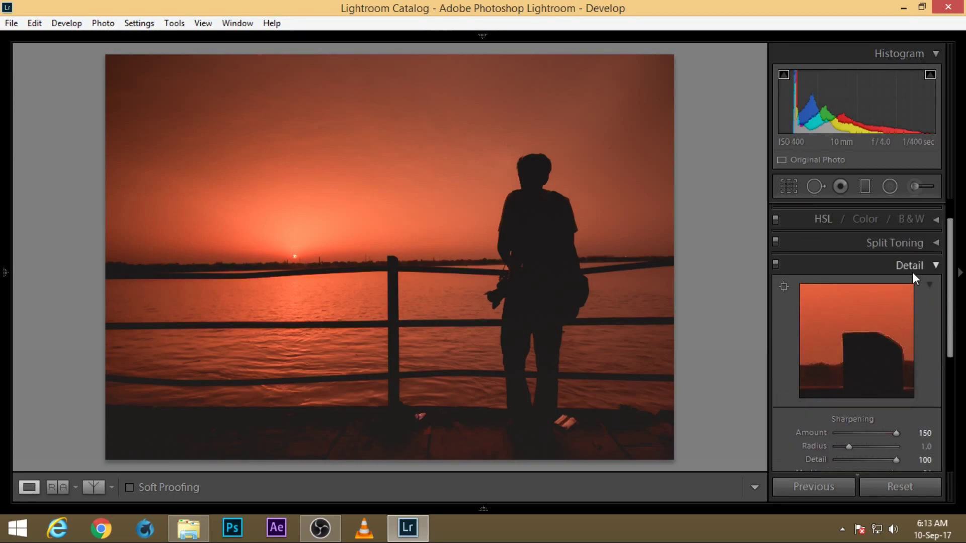
Apply a post-crop vignette: Amount -10, Midpoint 0, Roundness +100, Feather 100, Highlights 63
{"action": "left_click", "coordinate": [913, 271]}
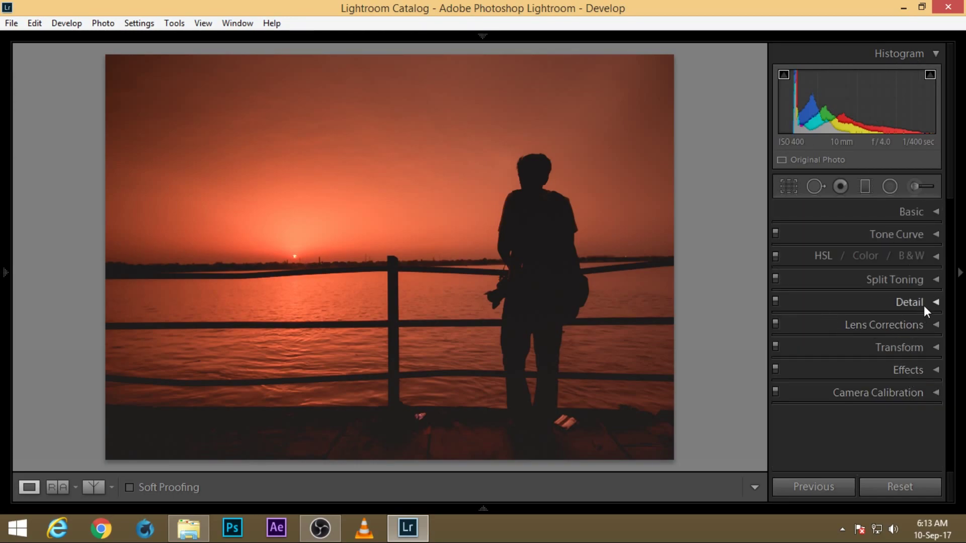
{"action": "left_click", "coordinate": [913, 370]}
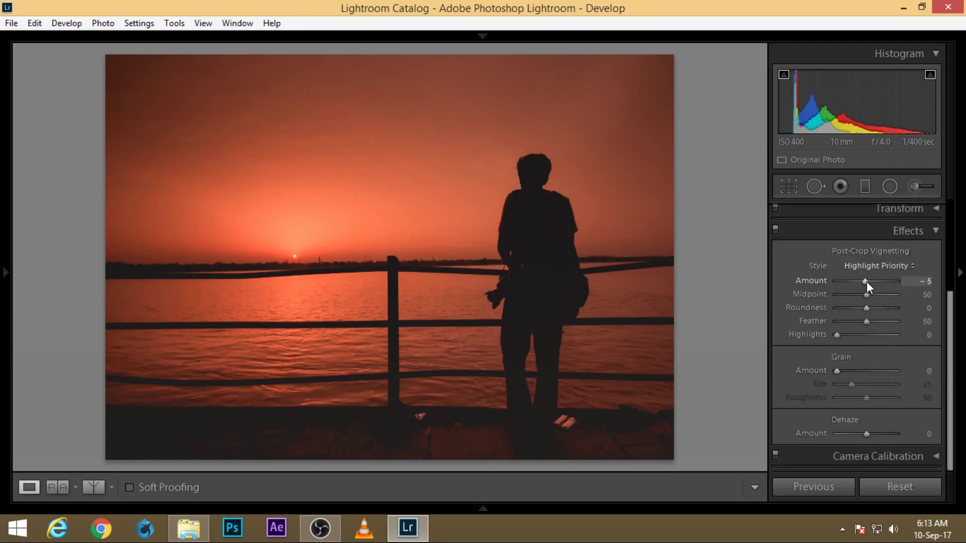
{"action": "key", "text": "Down"}
{"action": "key", "text": "Down"}
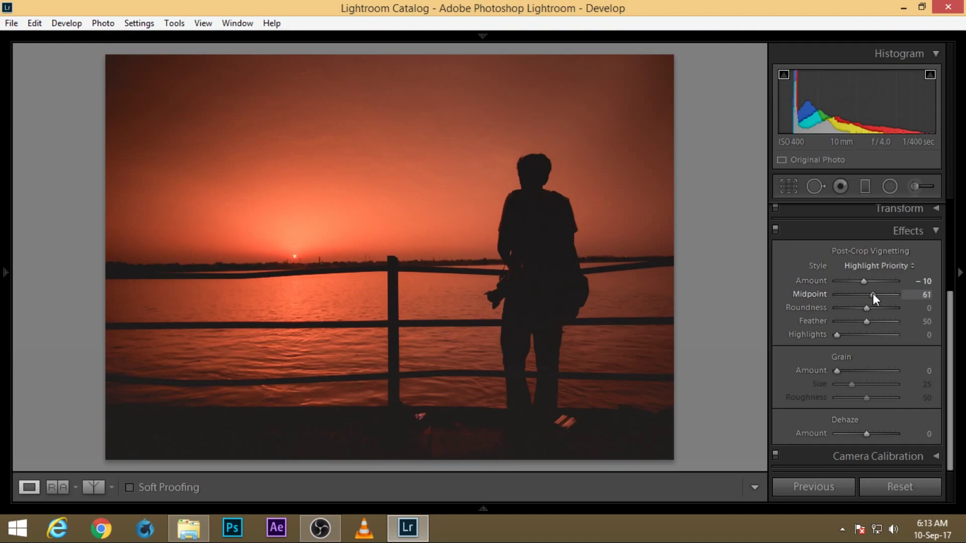
{"action": "left_click_drag", "start_coordinate": [874, 294], "coordinate": [875, 336]}
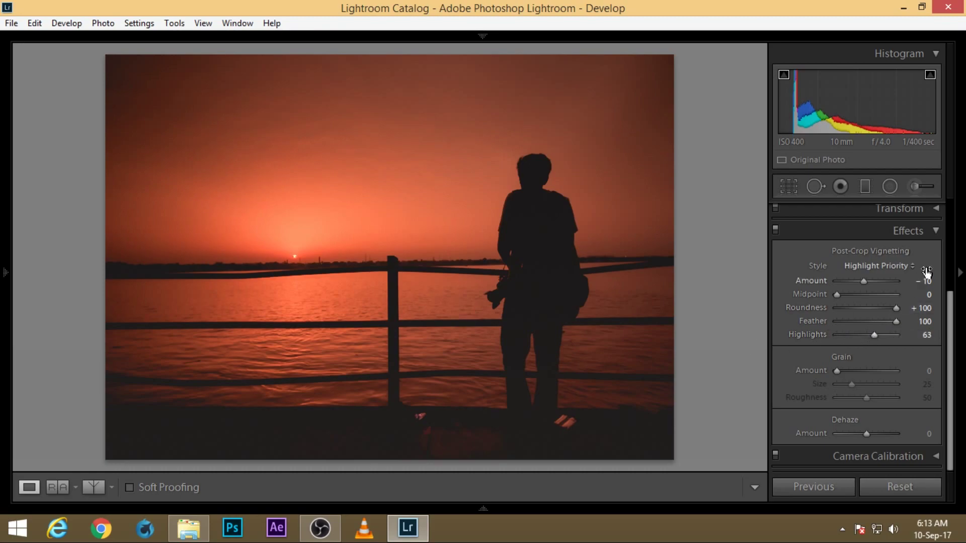
{"action": "left_click", "coordinate": [934, 231]}
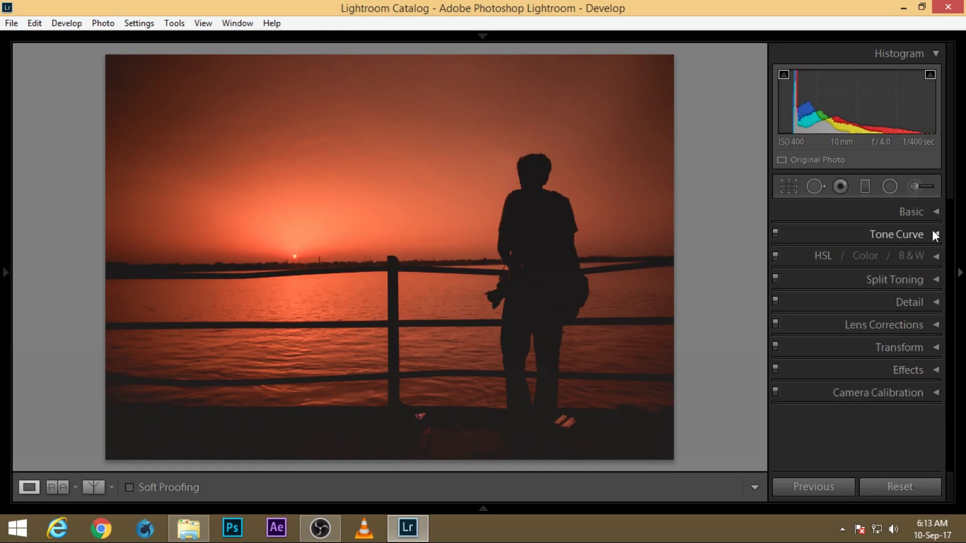